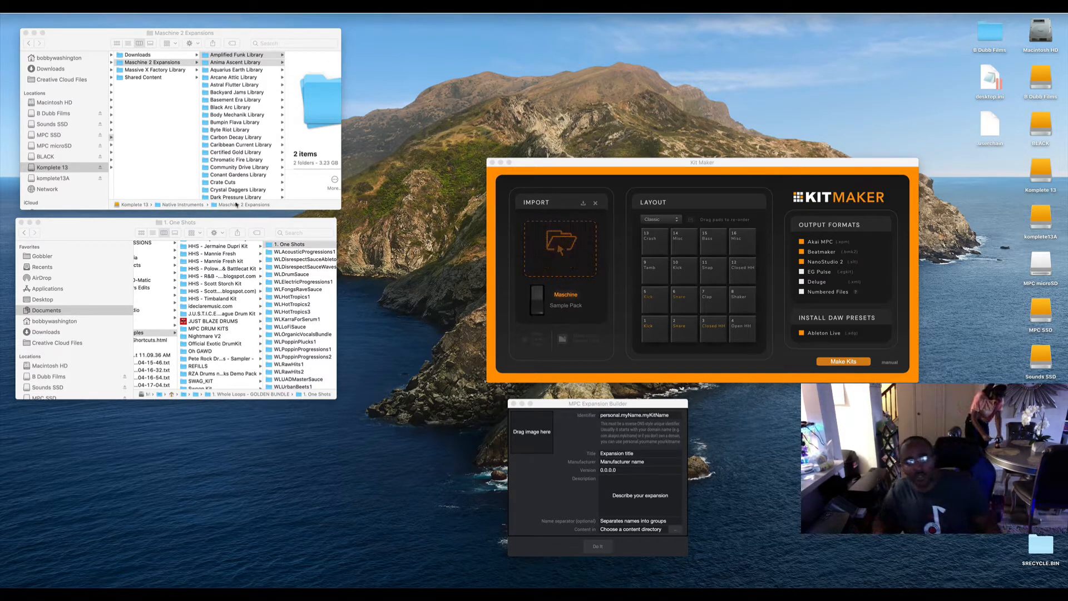
# Select the eight HHS folders from HHS - Jermaine Dupri Kit to HHS - Timbaland Kit in WAVS & Samples.
pyautogui.scroll(3, 259, 320)
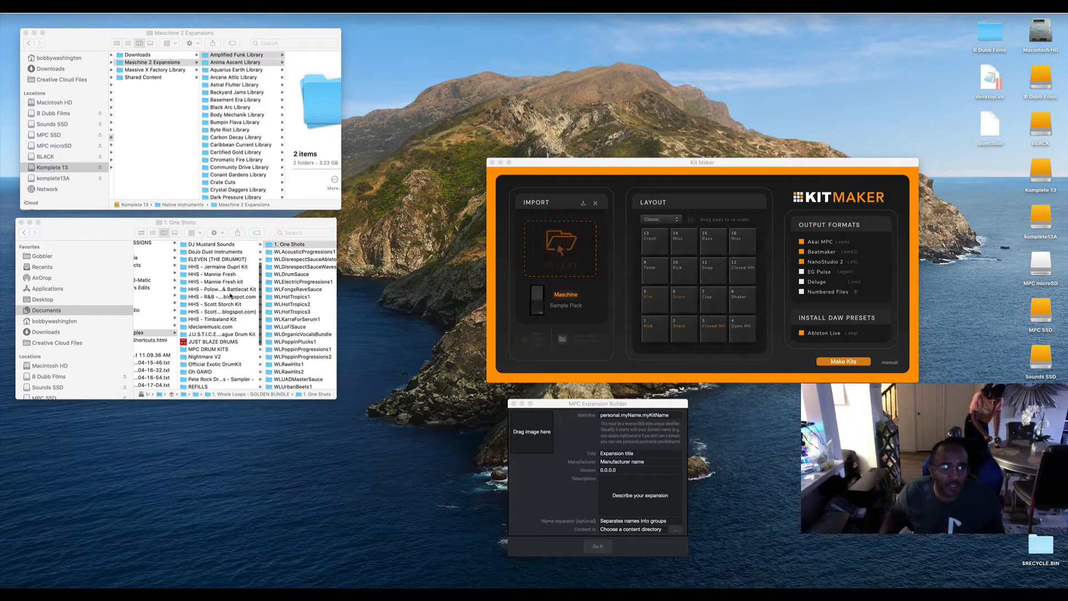
pyautogui.scroll(1, 228, 321)
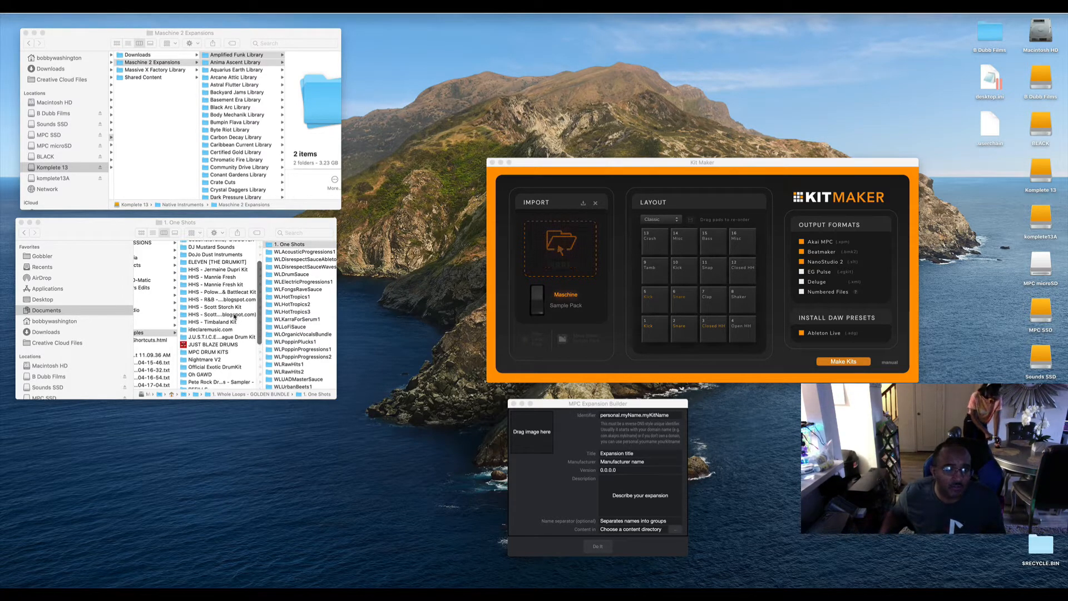
pyautogui.click(225, 321)
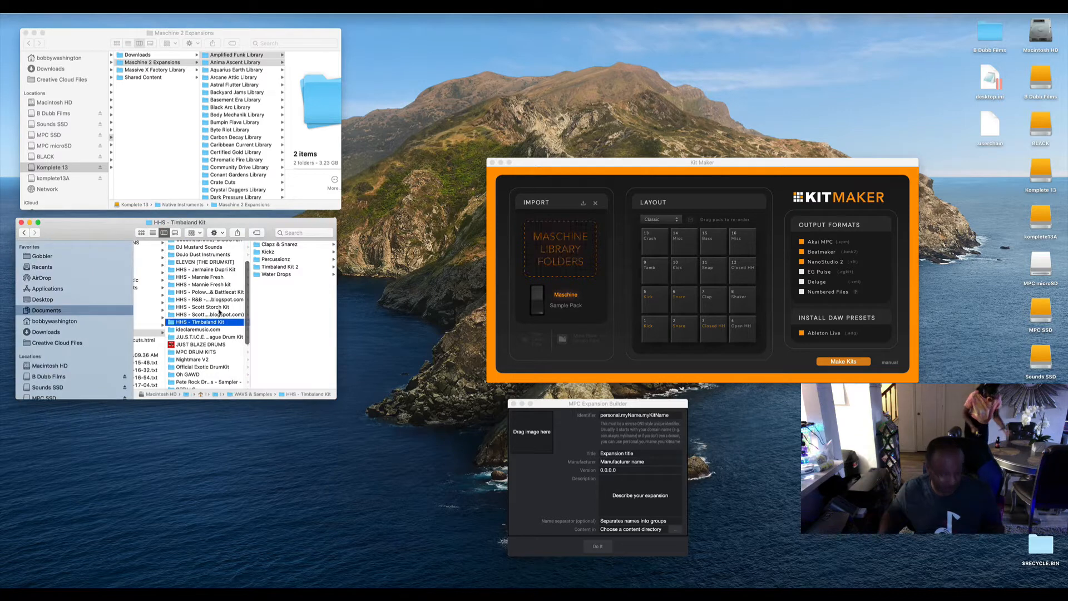
pyautogui.keyDown('shift'); pyautogui.click(221, 271); pyautogui.keyUp('shift')
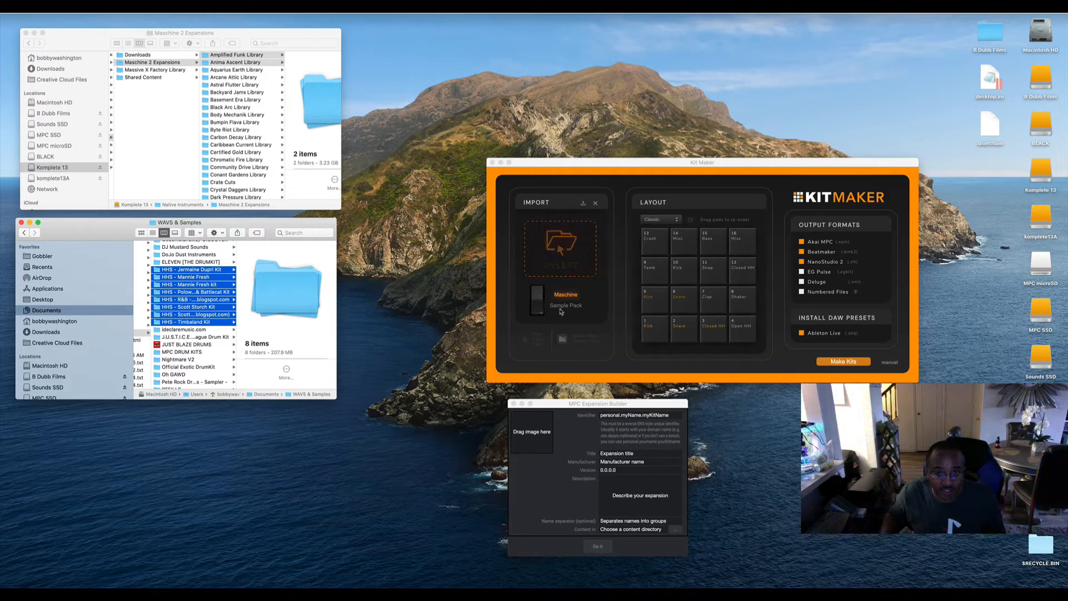
# Set Kit Maker's import mode to Sample Pack and try to import the selected HHS folders.
pyautogui.click(538, 315)
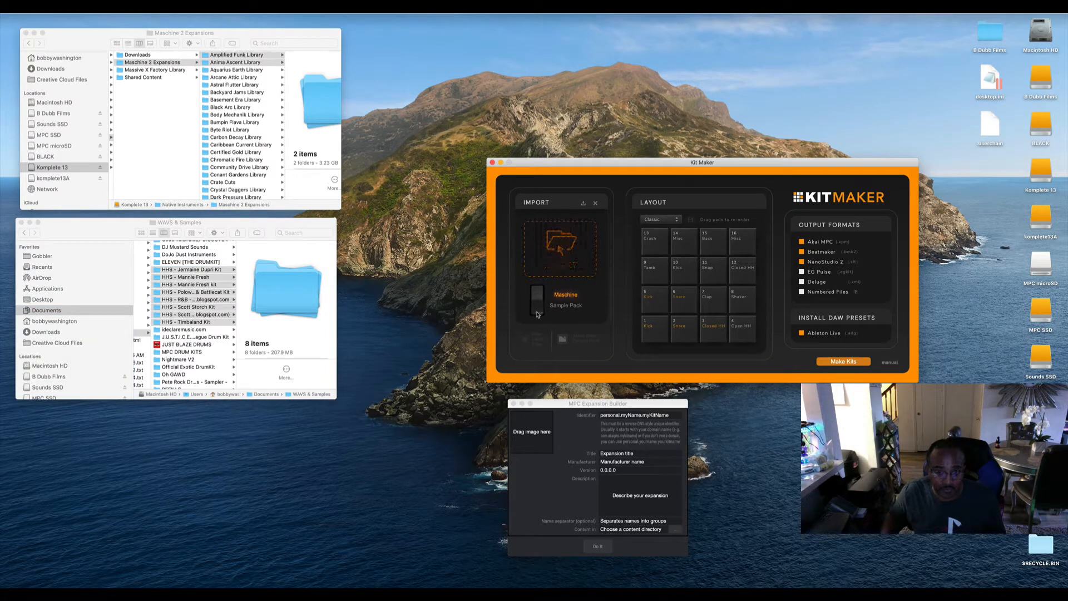
pyautogui.click(537, 315)
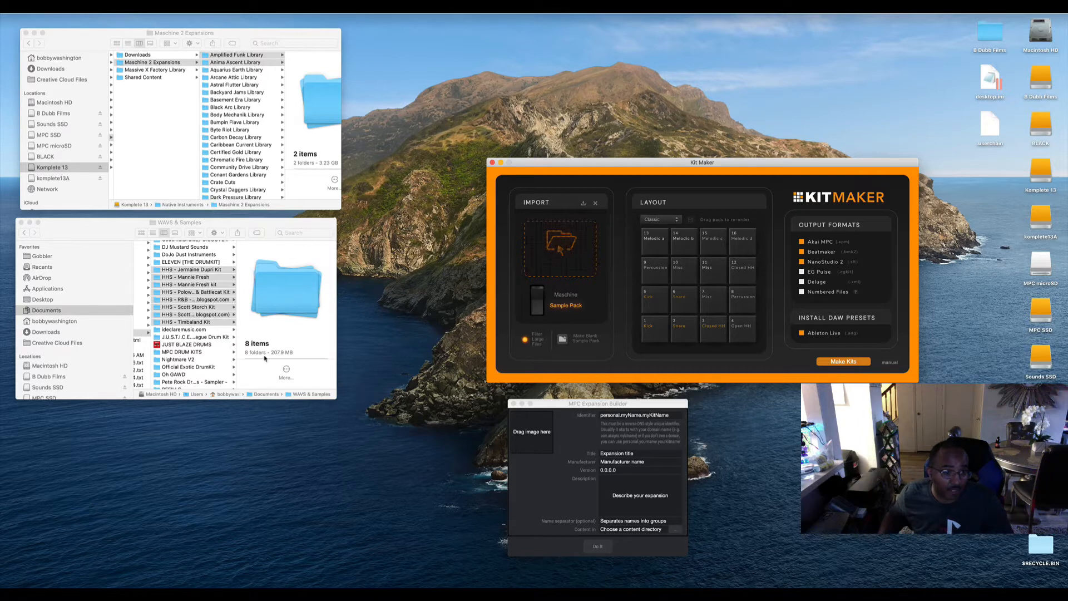
pyautogui.moveTo(185, 271); pyautogui.dragTo(529, 249)
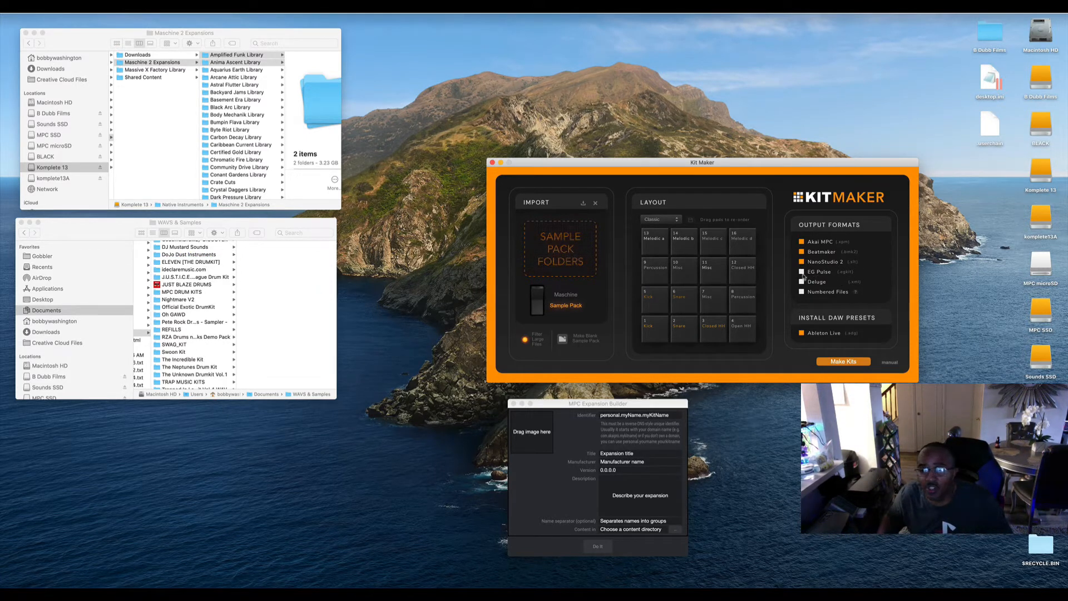
# Enable the EG Pulse, Deluge and Numbered Files output formats in Kit Maker.
pyautogui.click(801, 271)
pyautogui.click(801, 281)
pyautogui.click(801, 291)
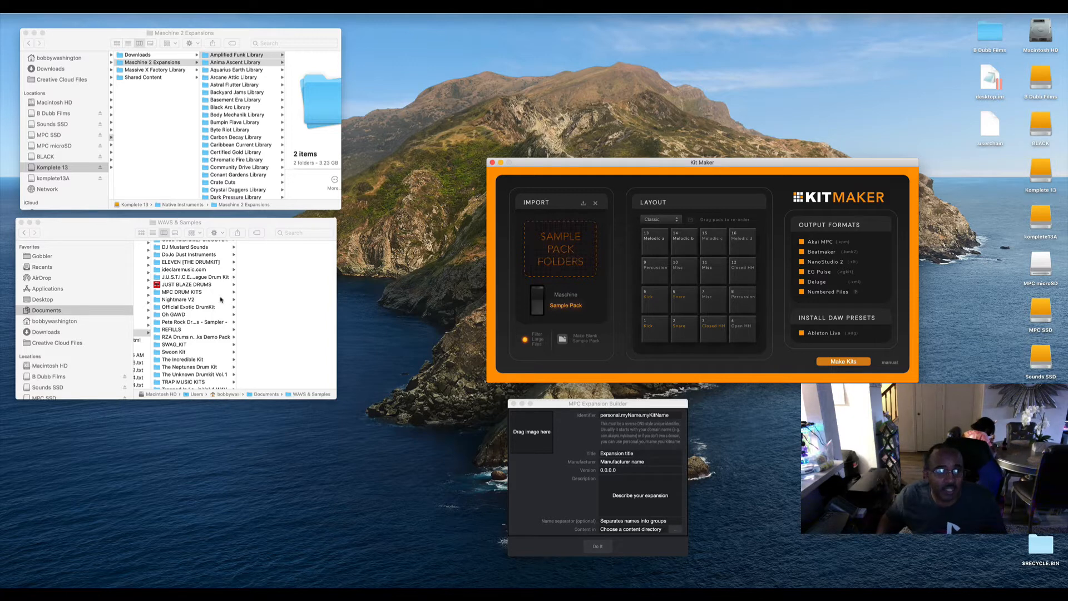
# Undo the move of the eight HHS folders out of WAVS & Samples.
pyautogui.scroll(2, 255, 307)
pyautogui.hscroll(-3, 254, 307)
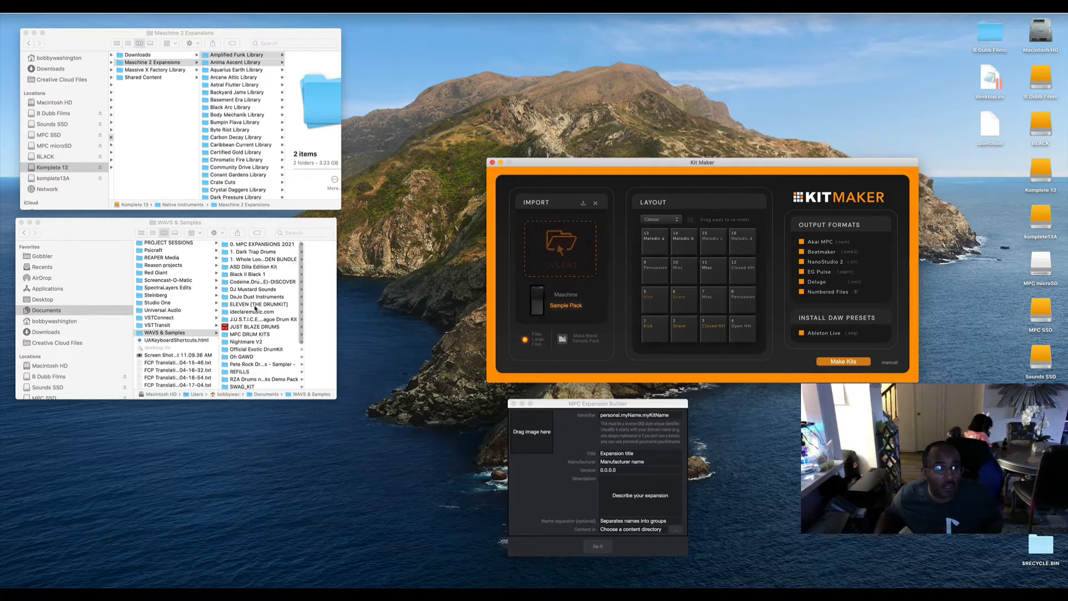
pyautogui.click(254, 308)
pyautogui.press('super+z')
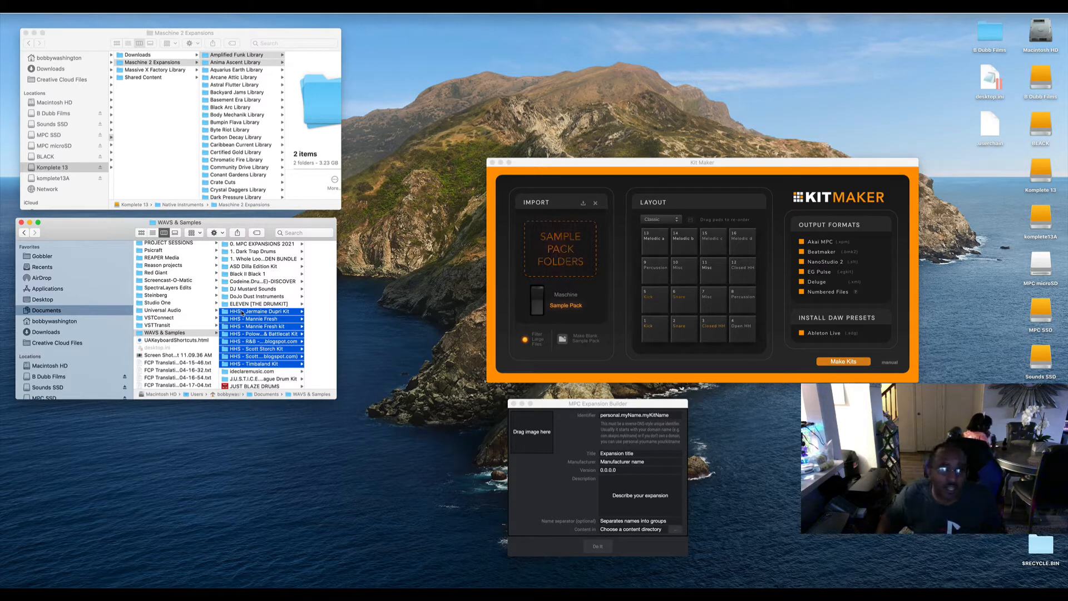
# Import the eight HHS folders into Kit Maker, make the kits and dismiss the resulting messages.
pyautogui.moveTo(242, 313); pyautogui.dragTo(545, 233)
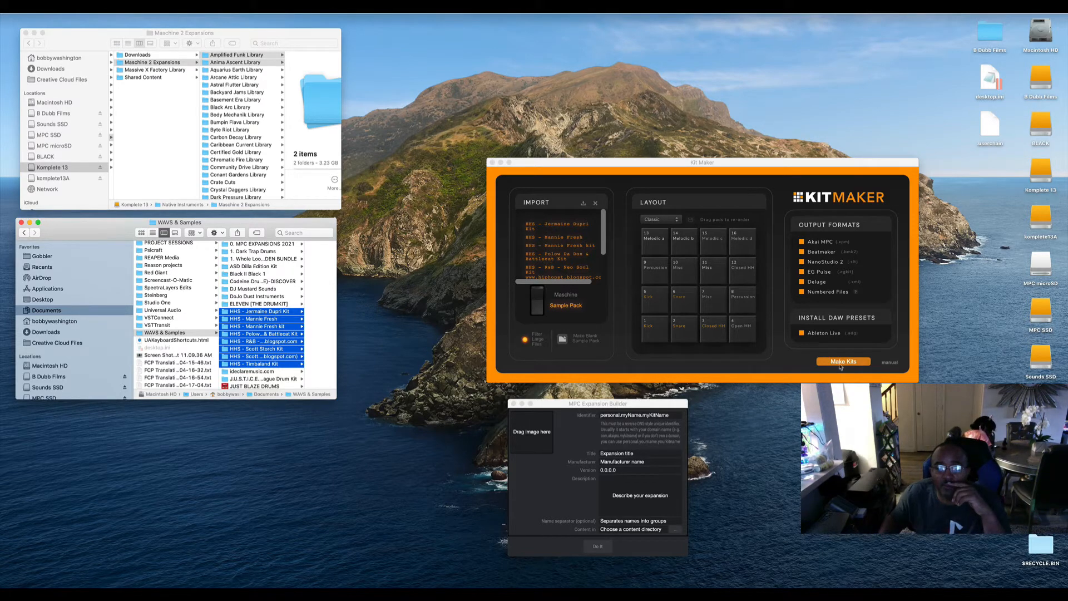
pyautogui.click(841, 362)
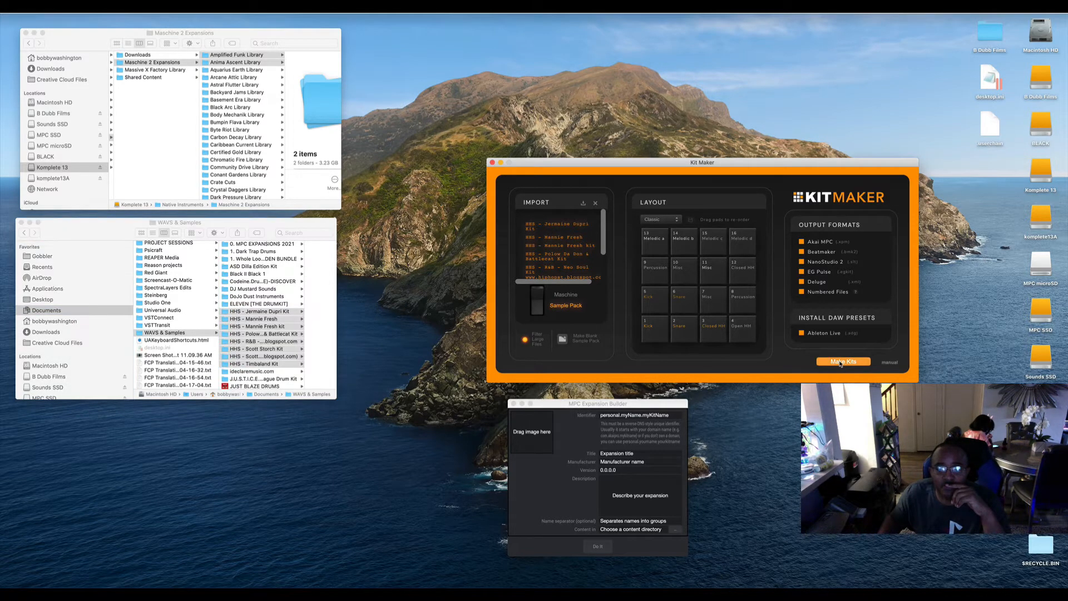
pyautogui.click(841, 363)
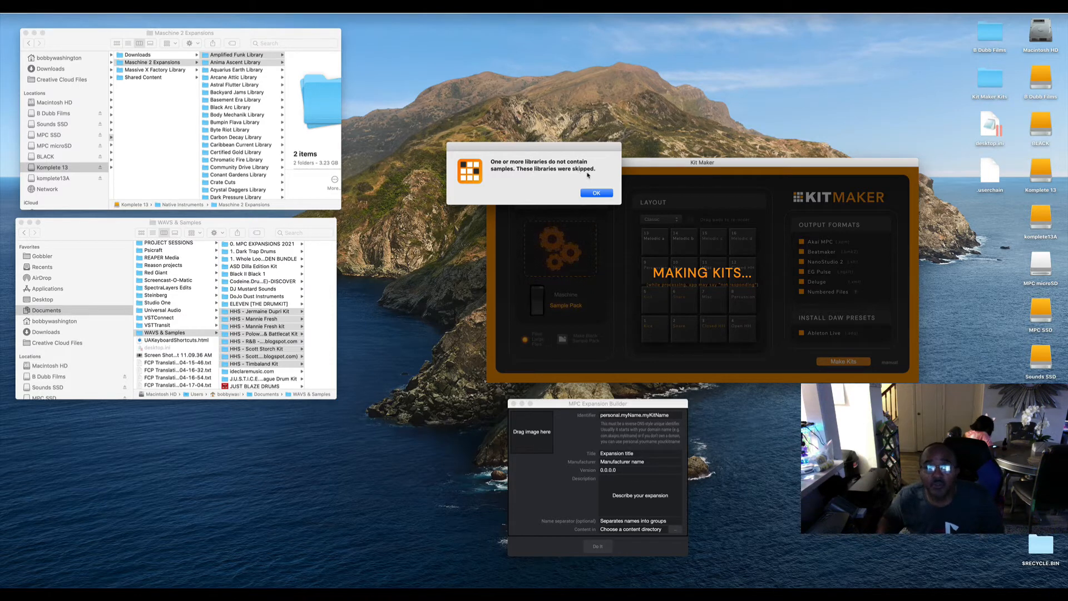
pyautogui.click(597, 193)
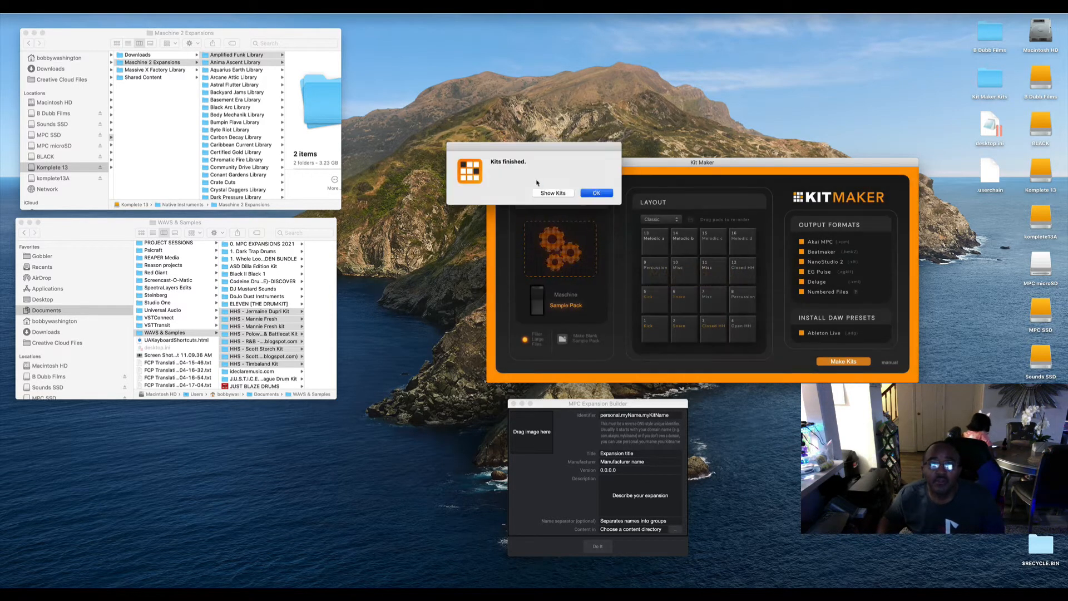
pyautogui.click(596, 193)
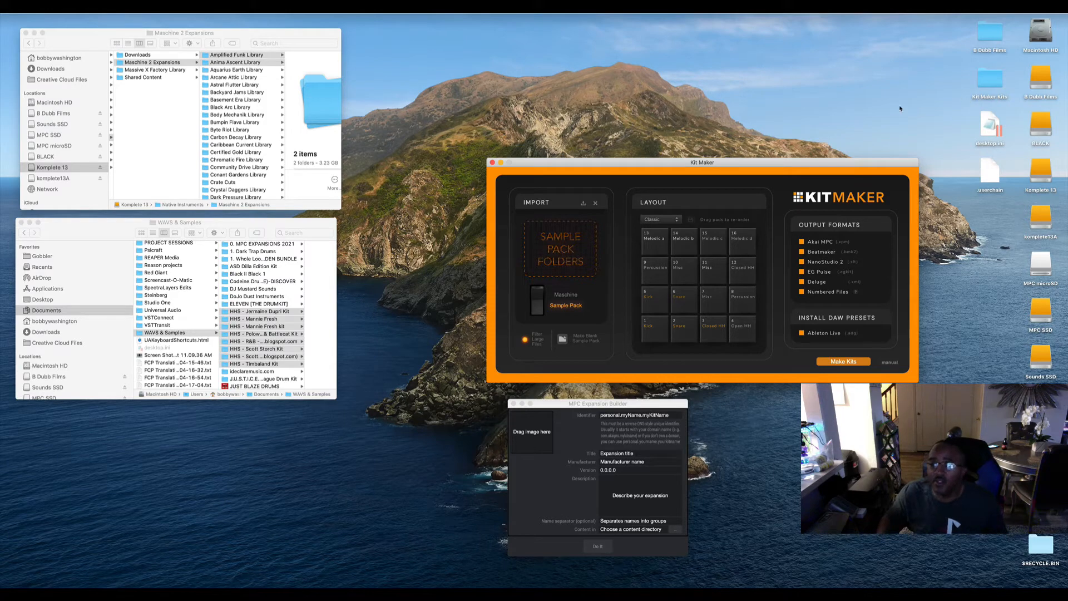
# Open the Kit Maker Kits folder on the desktop and examine the Beatmaker, Deluge, EG Pulse, MPC, NanoStudio and Numbered Kits folders.
pyautogui.doubleClick(992, 85)
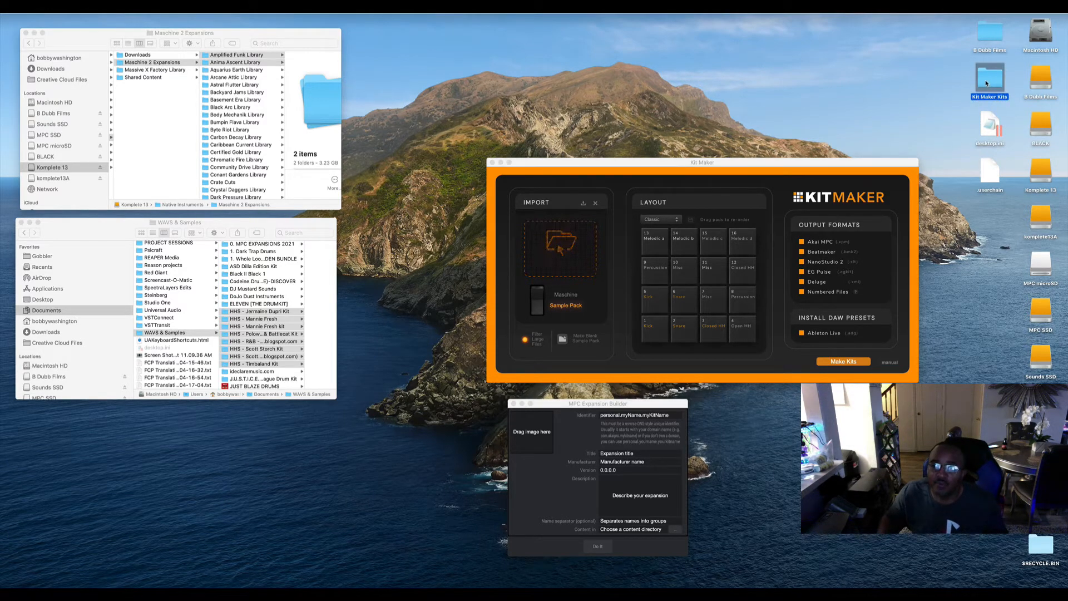
pyautogui.moveTo(281, 233); pyautogui.dragTo(669, 61)
pyautogui.click(643, 82)
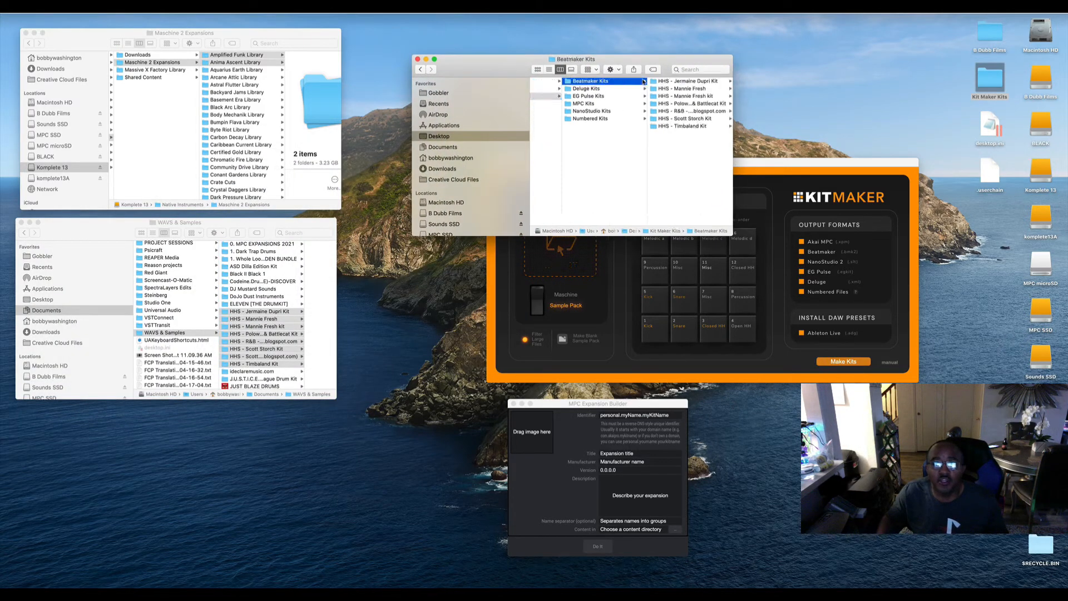
pyautogui.click(589, 89)
pyautogui.click(580, 96)
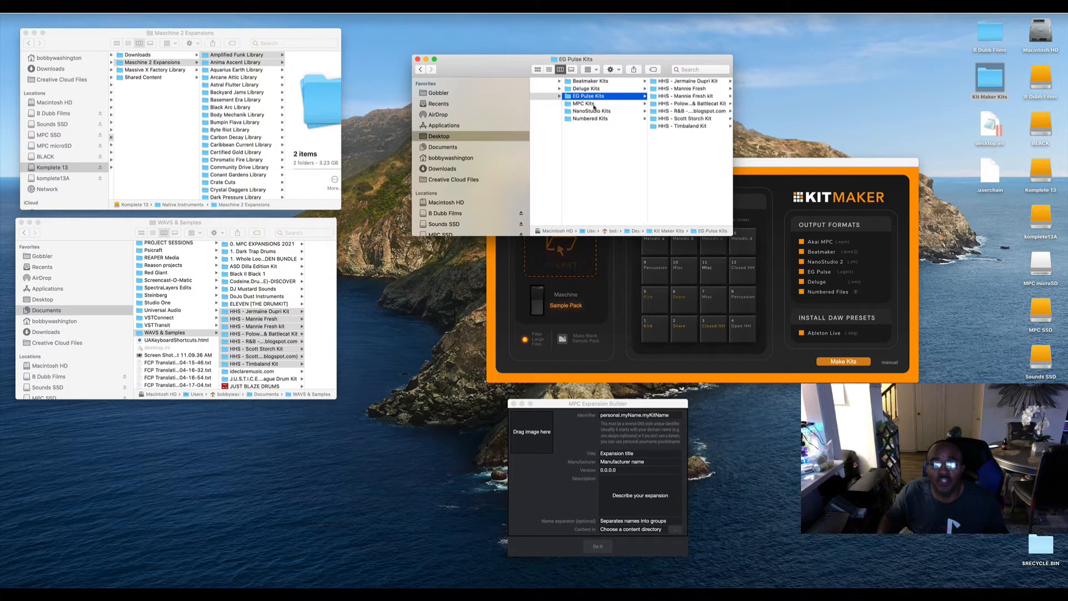
pyautogui.click(583, 104)
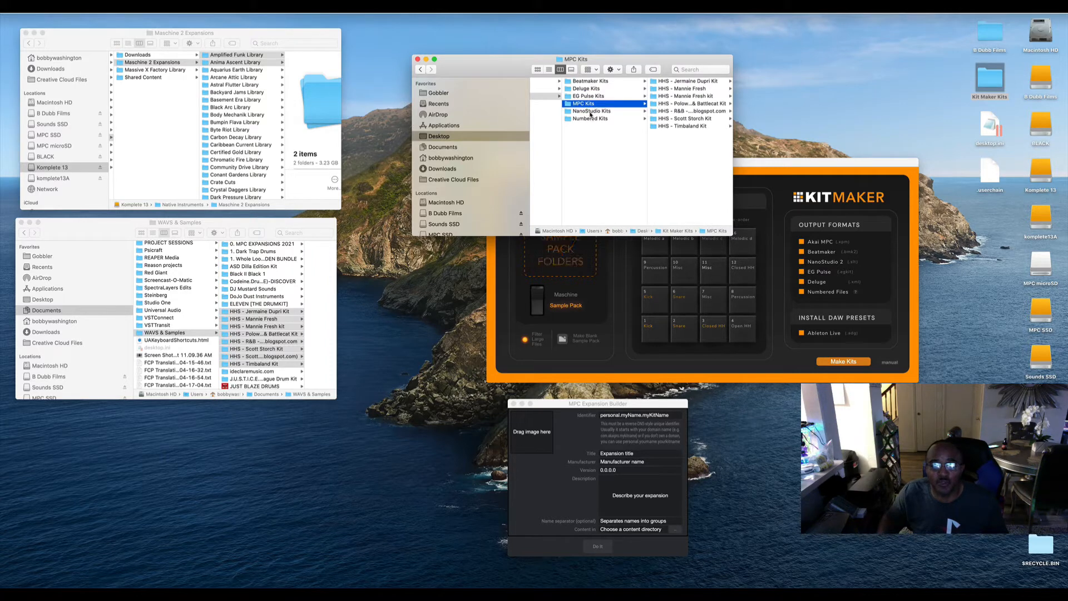
pyautogui.click(590, 113)
pyautogui.click(590, 119)
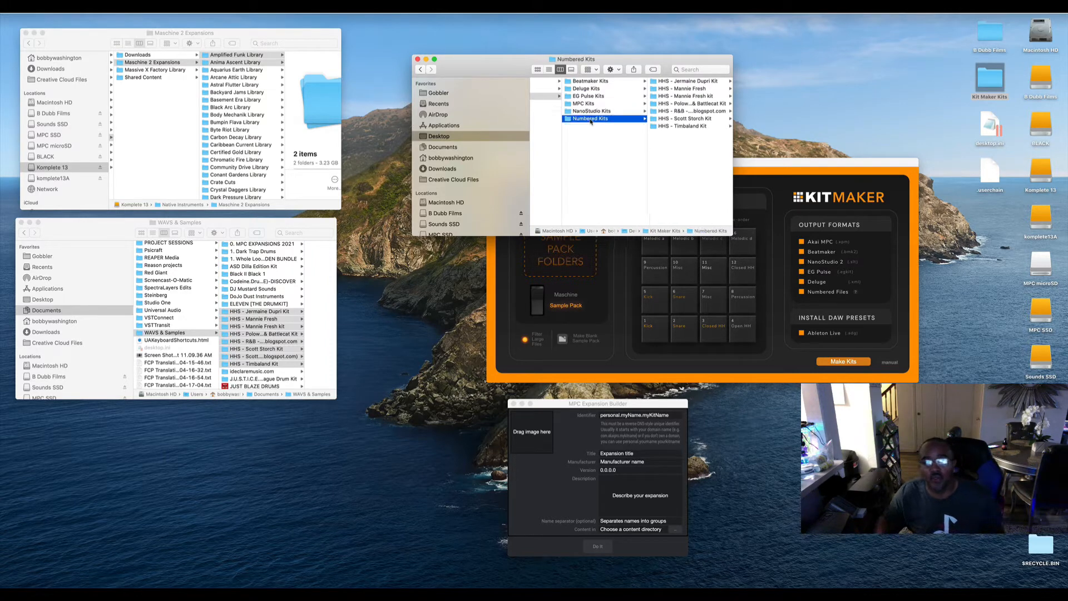
pyautogui.hscroll(-2, 606, 113)
pyautogui.hscroll(1, 608, 111)
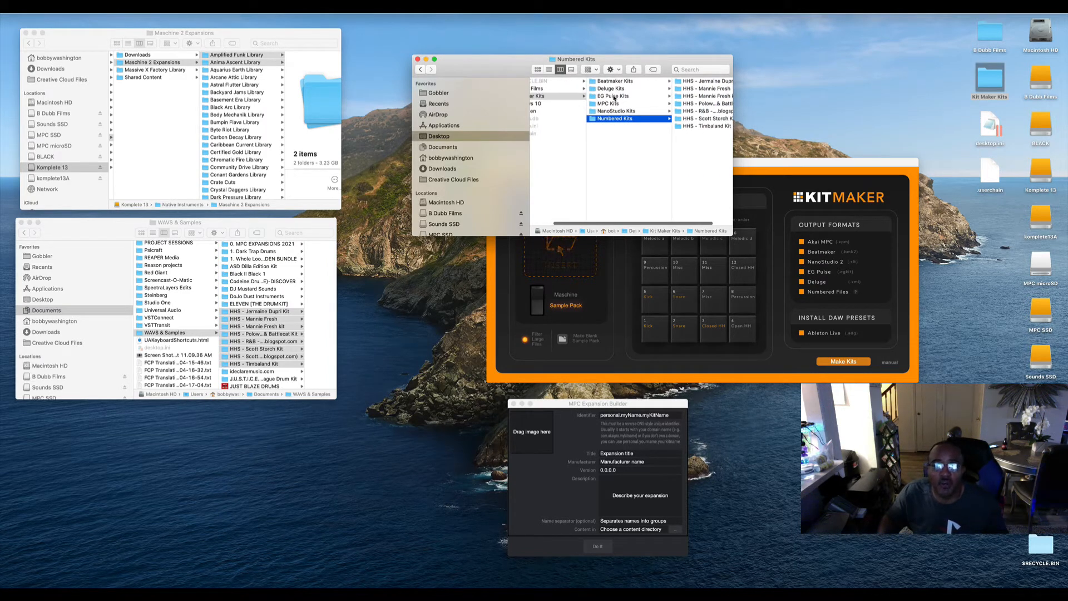
# Examine the files inside the HHS - Jermaine Dupri Kit folder in MPC Kits.
pyautogui.click(612, 105)
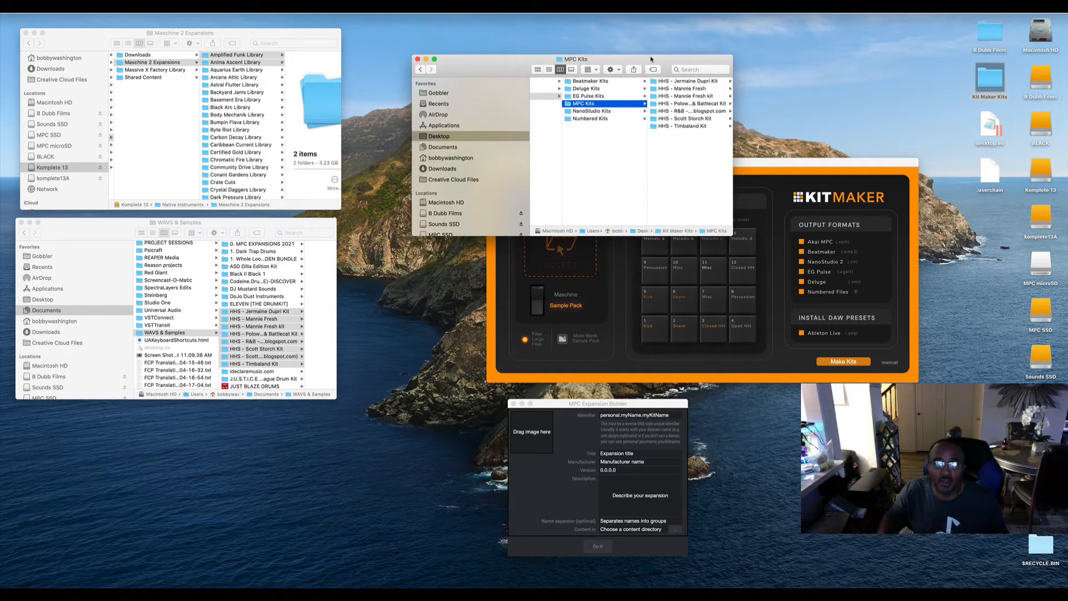
pyautogui.moveTo(651, 59); pyautogui.dragTo(522, 36)
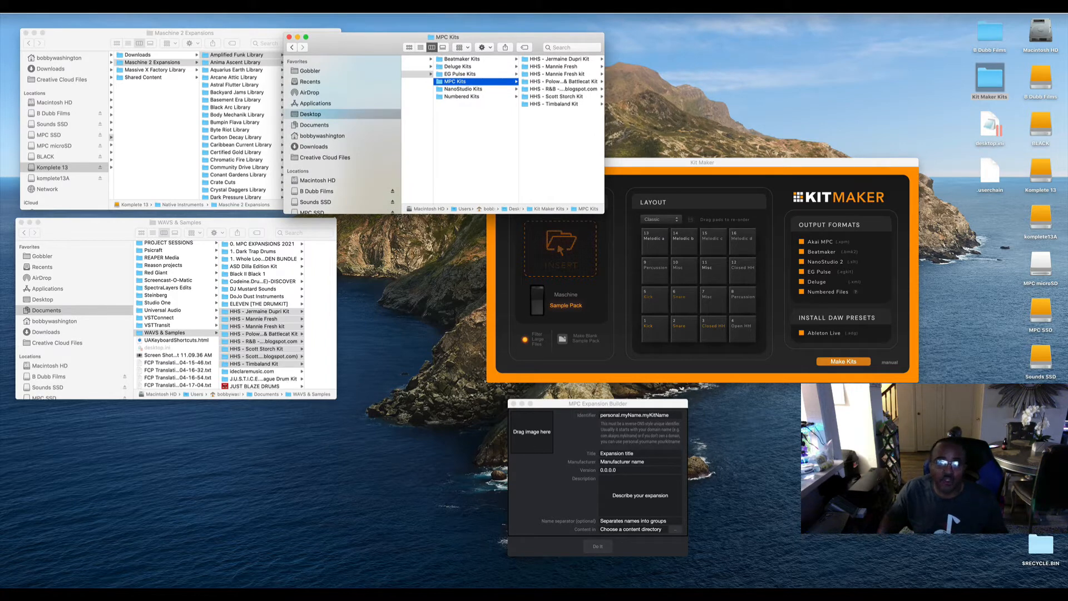
pyautogui.click(569, 60)
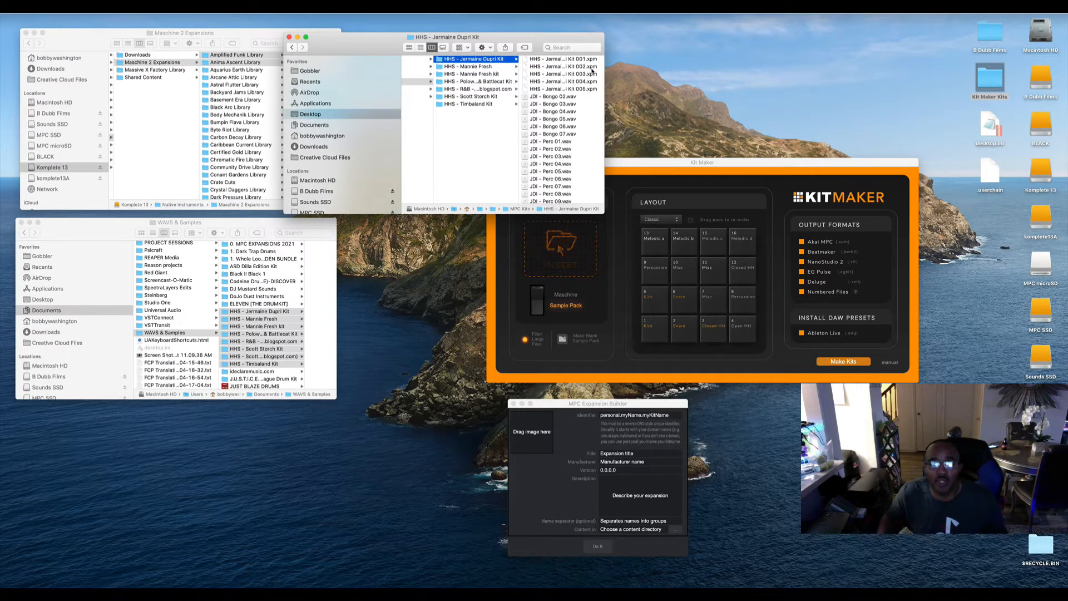
pyautogui.scroll(-5, 577, 107)
pyautogui.scroll(5, 577, 108)
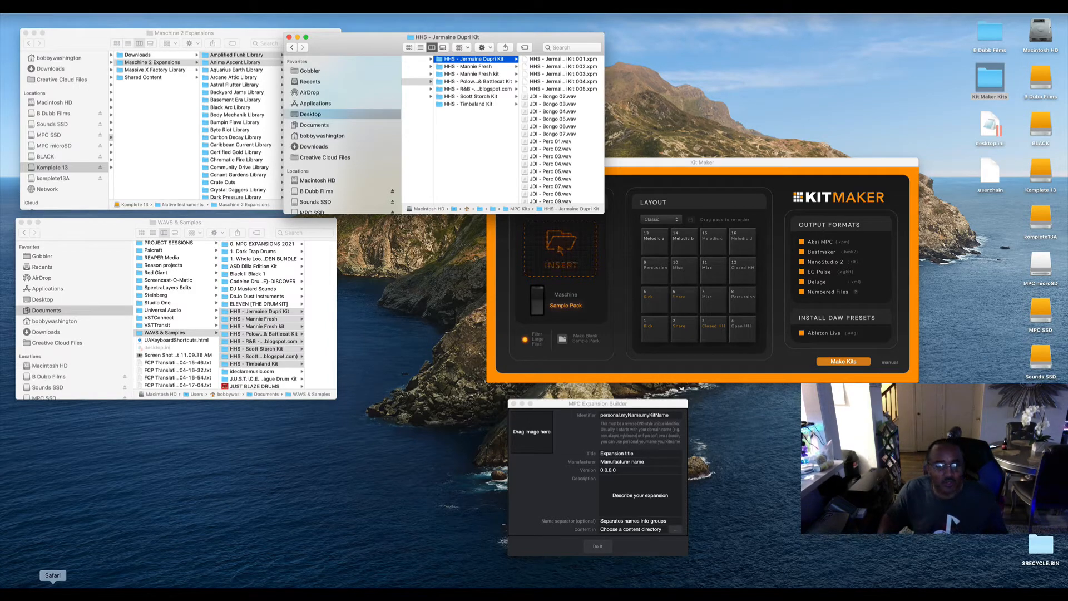
# Switch to Safari and open google.com in a new tab.
pyautogui.click(52, 591)
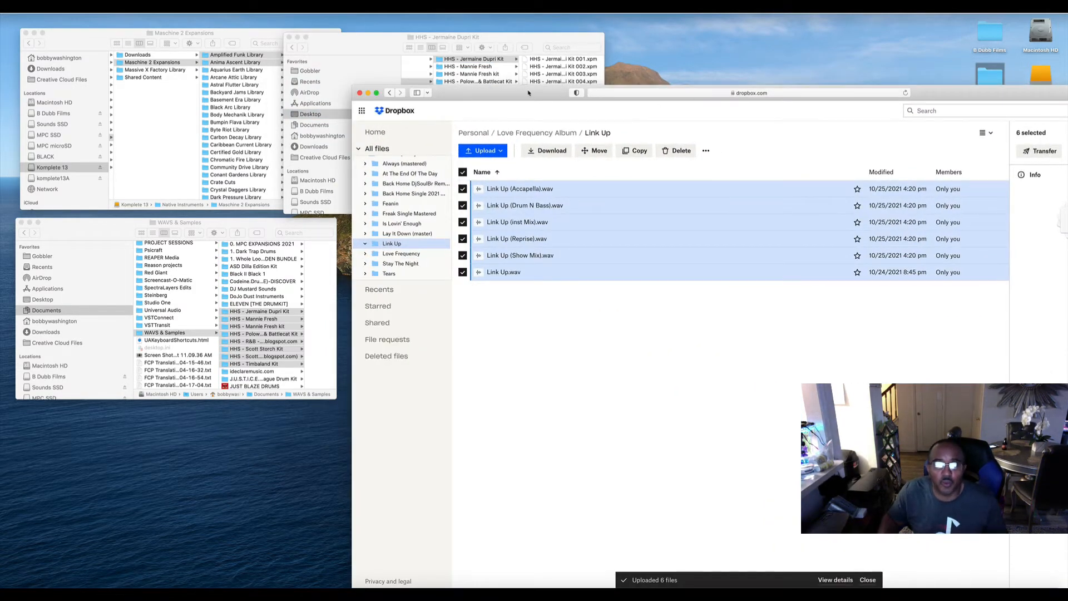
pyautogui.moveTo(528, 93); pyautogui.dragTo(385, 88)
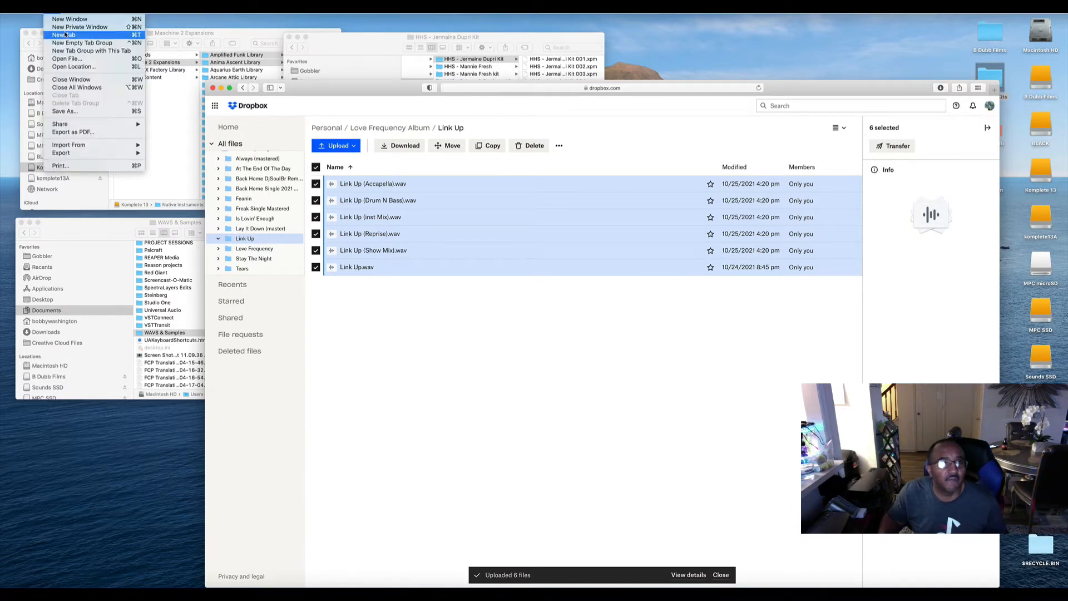
pyautogui.click(63, 35)
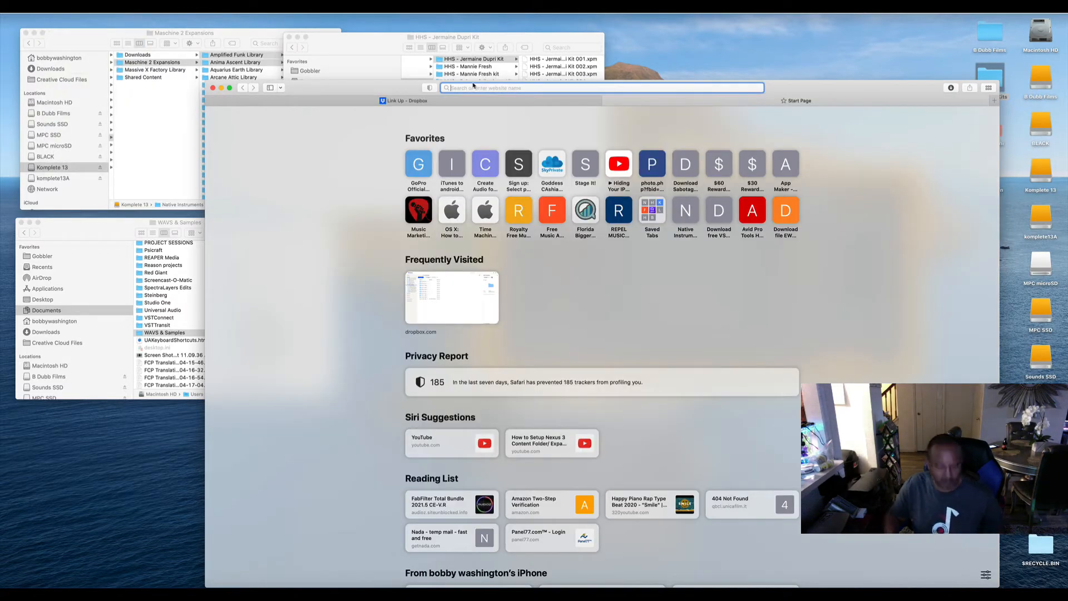
pyautogui.write('google.com — Google')
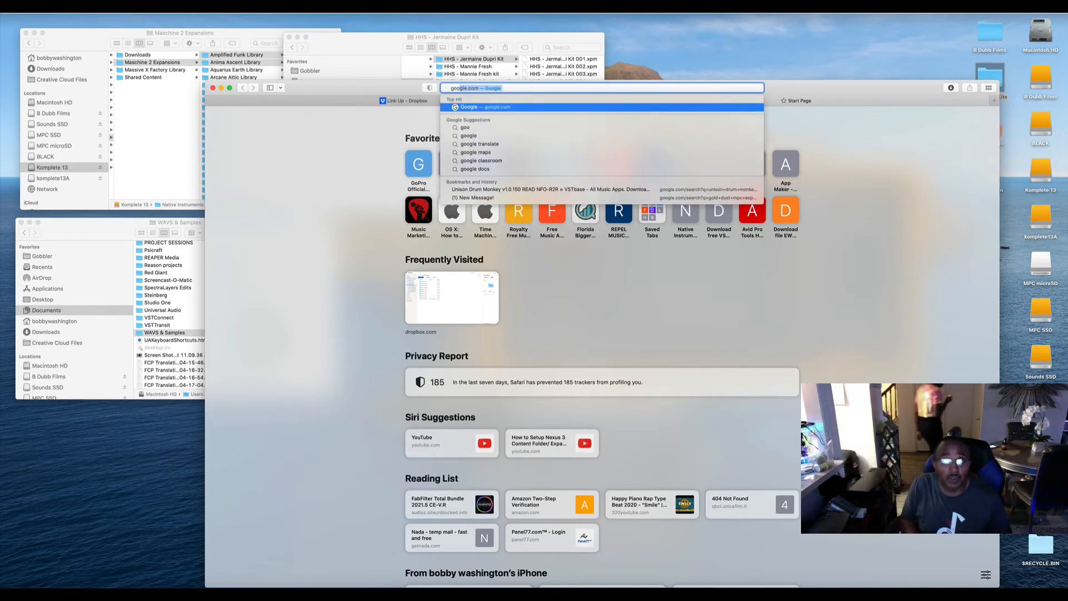
pyautogui.press('Return')
# Search Google for "jermain dupri drum kit".
pyautogui.click(524, 273)
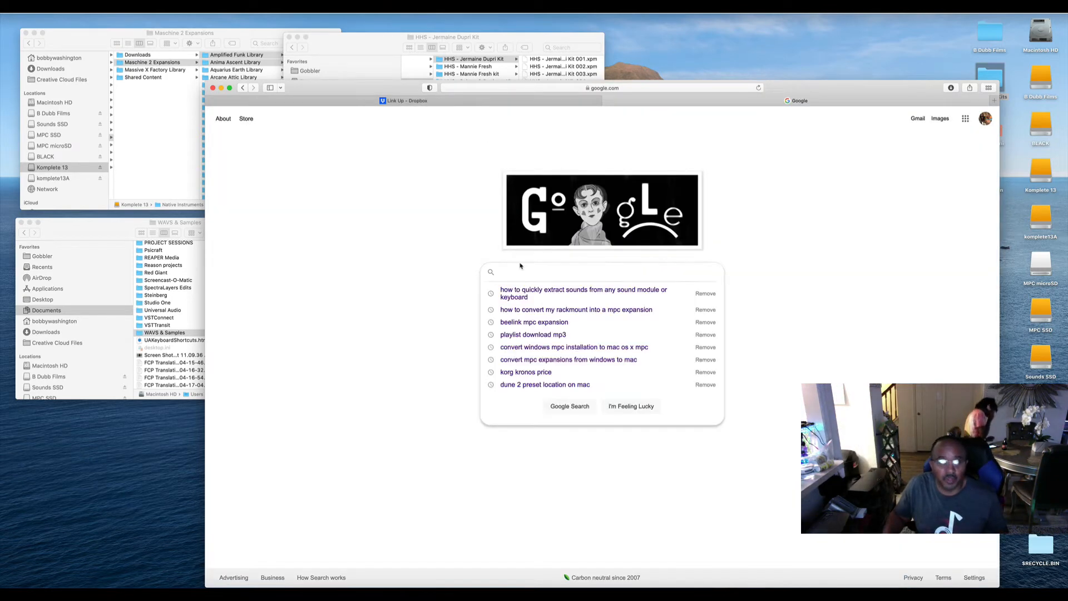
pyautogui.write('j')
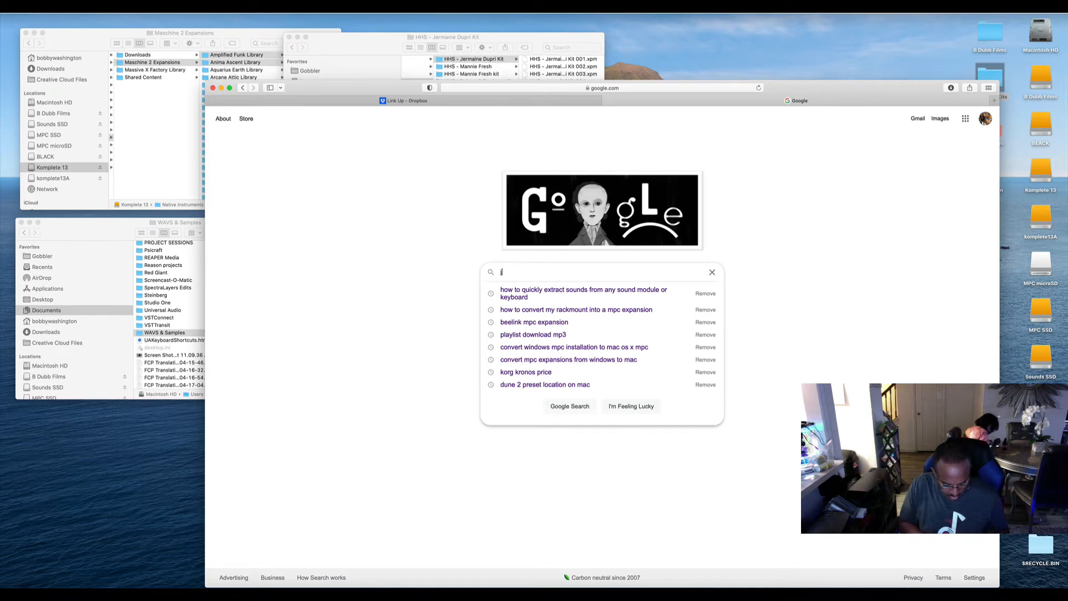
pyautogui.write('ermain dupree')
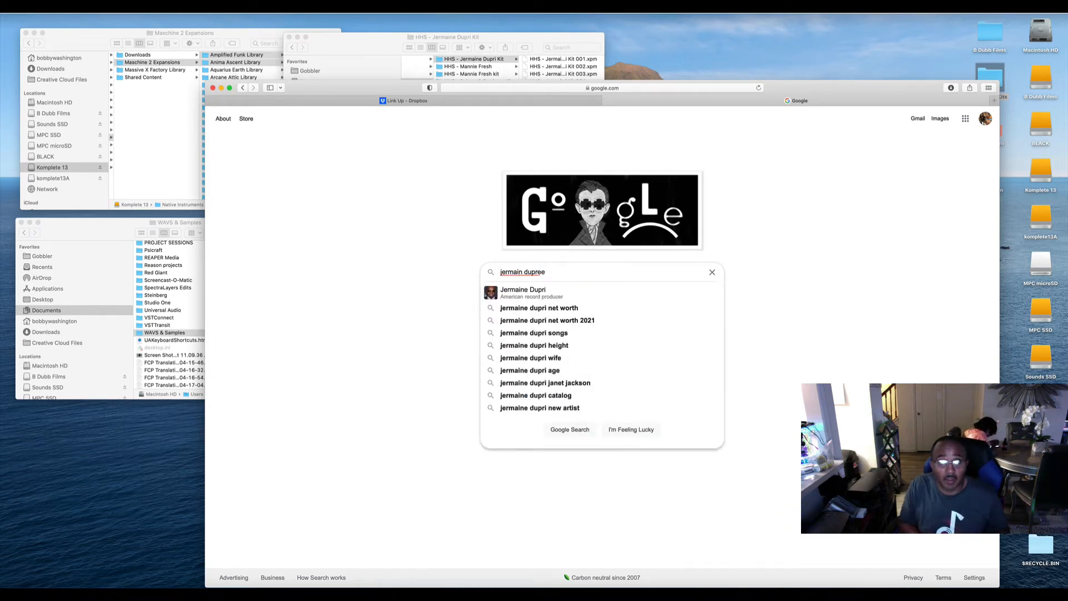
pyautogui.press('BackSpace')
pyautogui.press('BackSpace')
pyautogui.press('BackSpace')
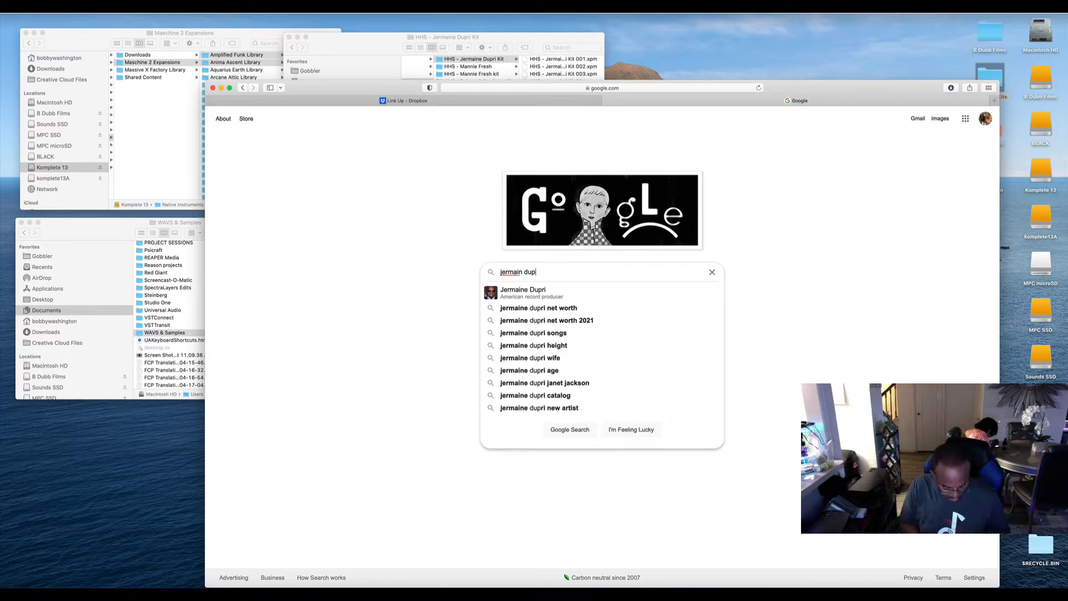
pyautogui.write('ri drum kit')
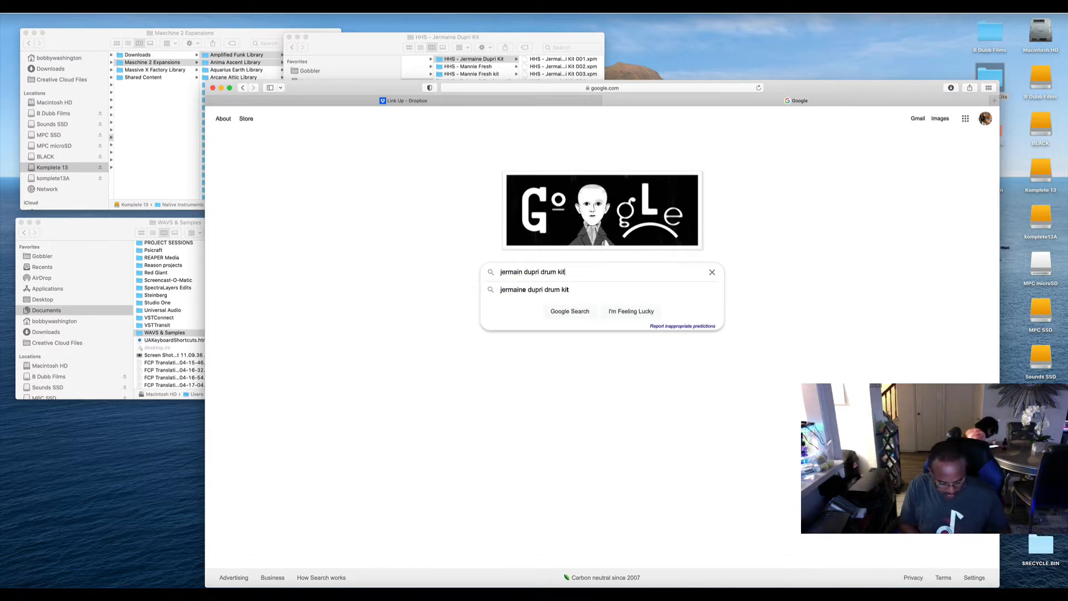
pyautogui.press('Return')
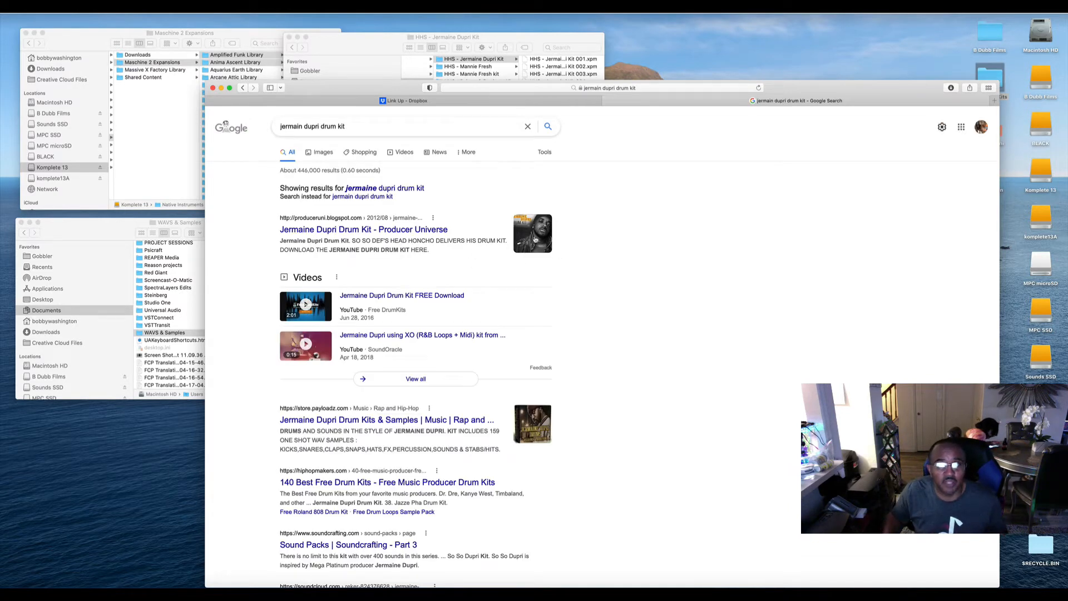
# Open the Producer Universe page for the Jermaine Dupri Drum Kit and save its cover image.
pyautogui.click(535, 239)
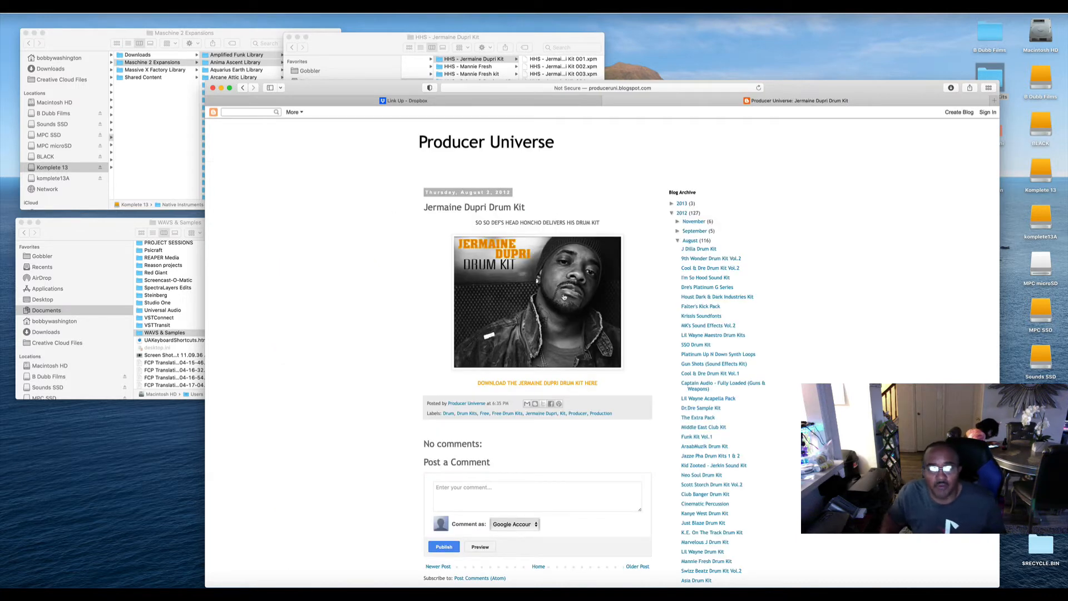
pyautogui.rightClick(515, 279)
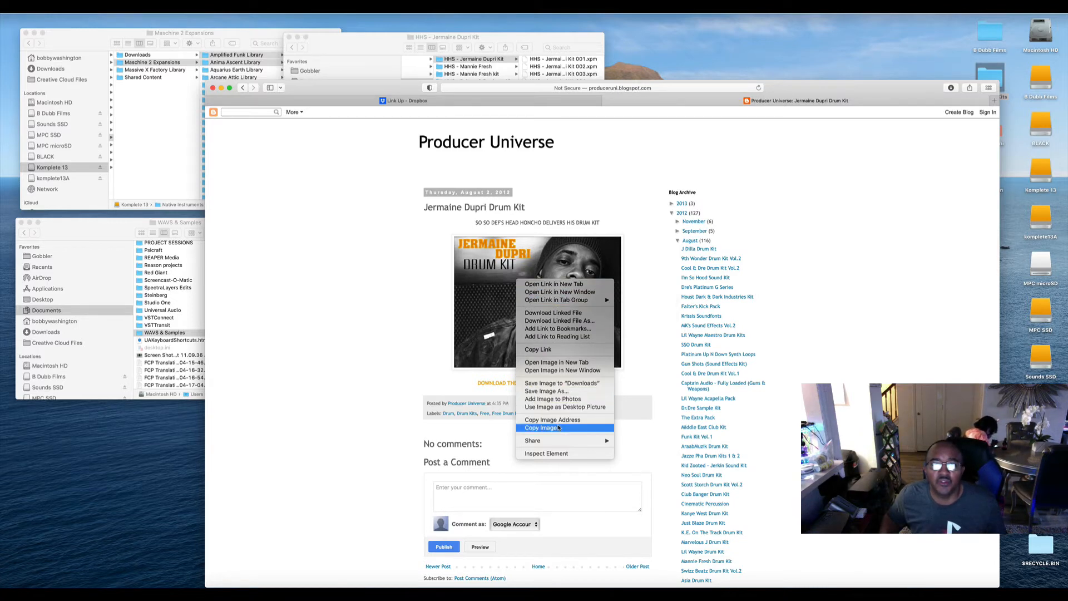
pyautogui.click(556, 383)
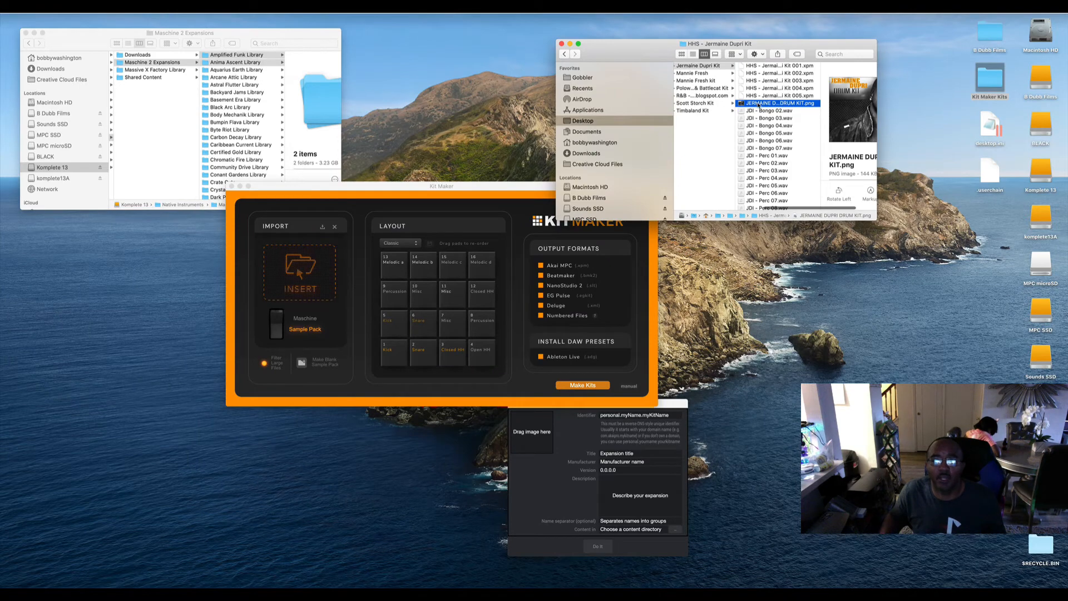
# Use JERMAINE DUPRI DRUM KIT.png as the MPC Expansion Builder artwork and arrange the Kit Maker and builder windows apart.
pyautogui.moveTo(758, 105); pyautogui.dragTo(531, 431)
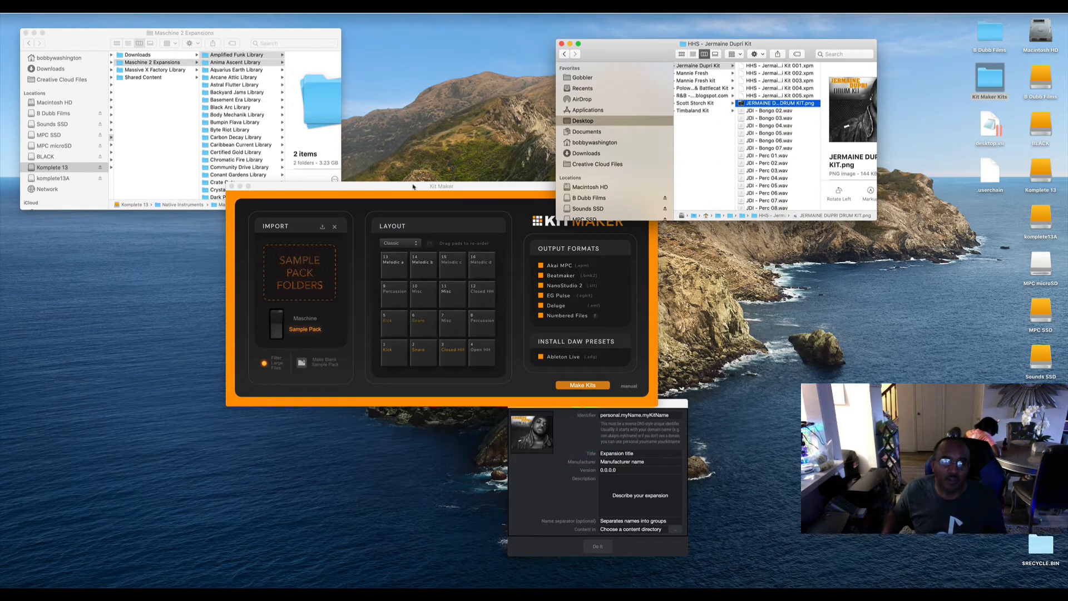
pyautogui.moveTo(413, 187); pyautogui.dragTo(208, 68)
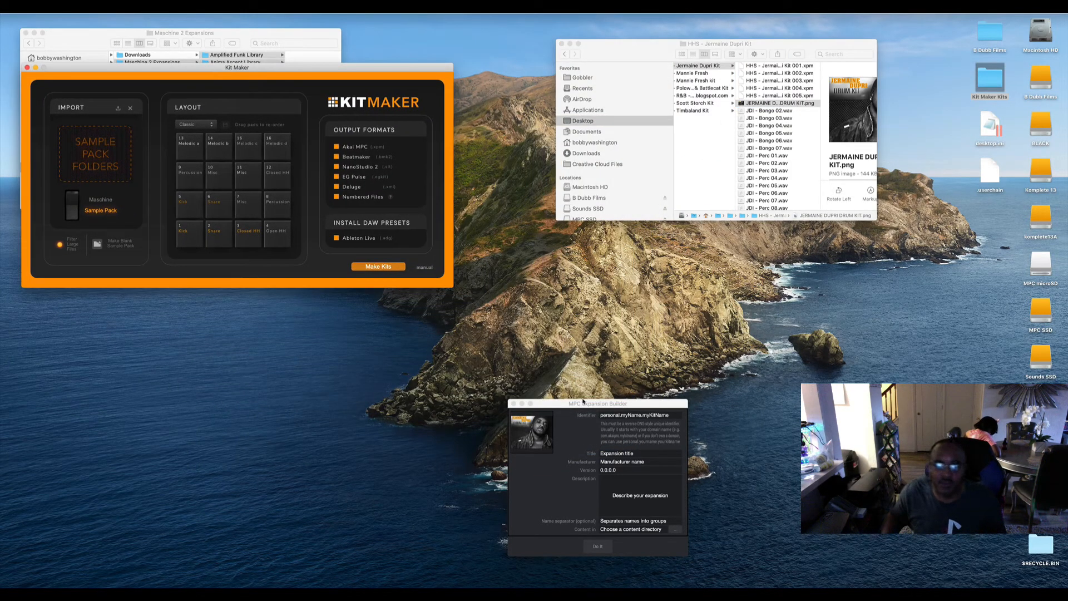
pyautogui.moveTo(589, 401); pyautogui.dragTo(578, 337)
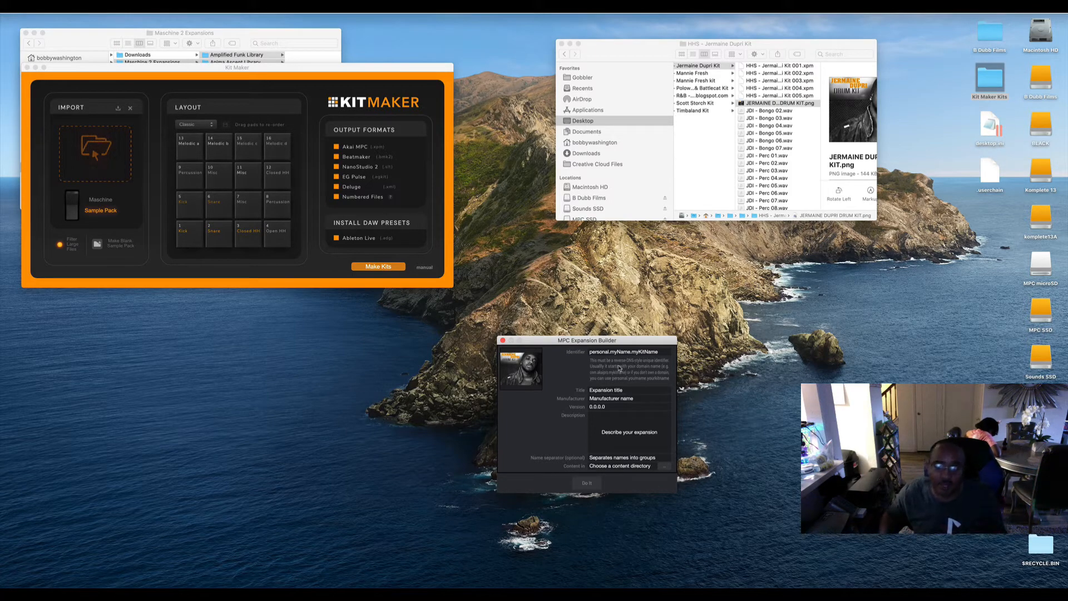
pyautogui.click(652, 351)
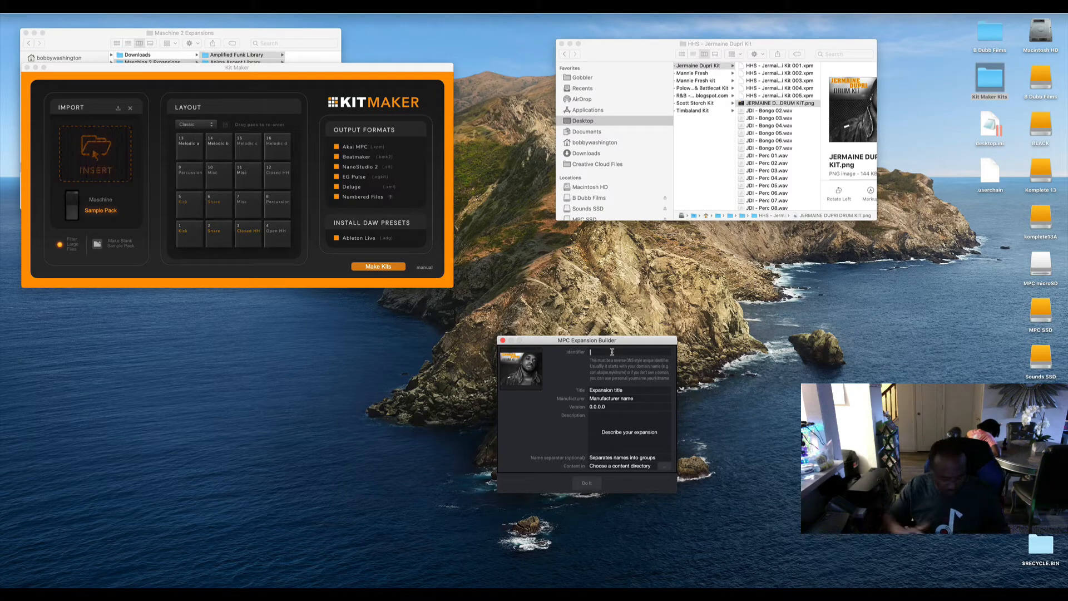
pyautogui.write('.')
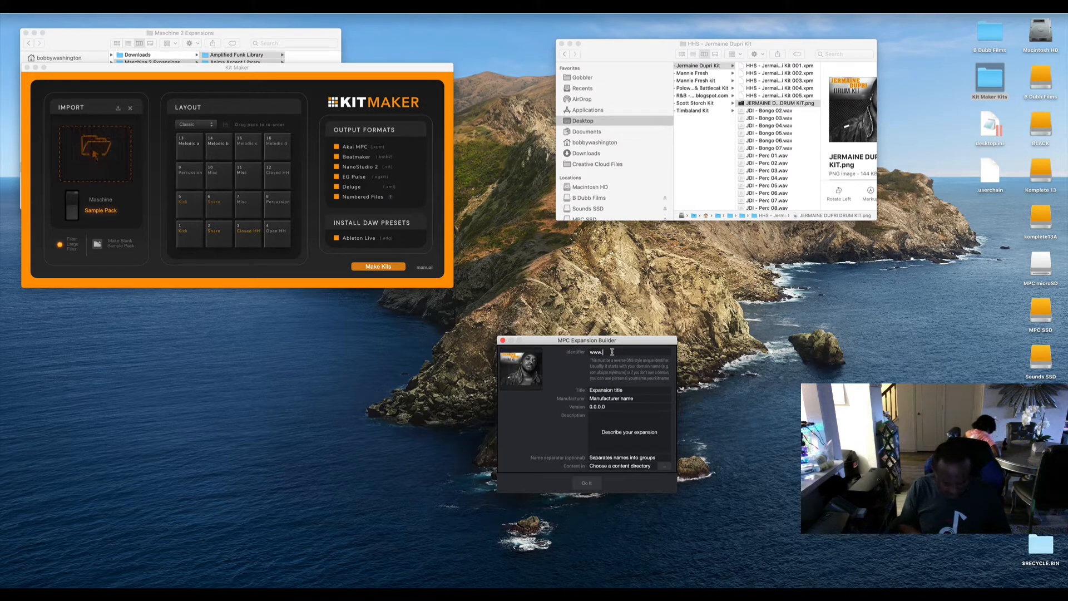
pyautogui.write('Je')
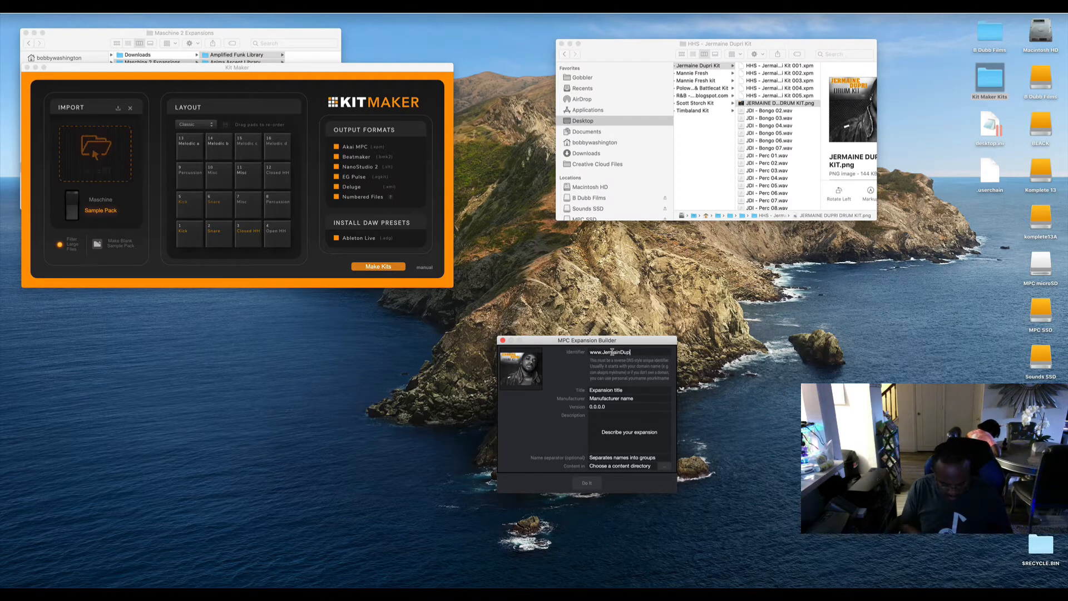
pyautogui.write('rmainDupri.com')
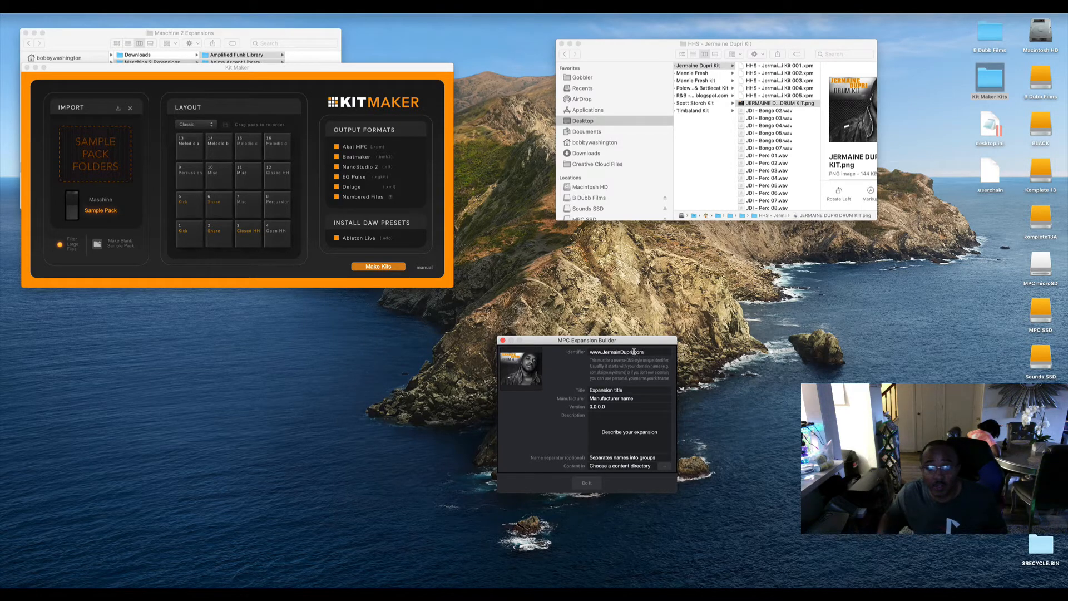
# Copy JermainDupri from the identifier and enter it as the expansion's title and manufacturer.
pyautogui.moveTo(632, 351); pyautogui.dragTo(603, 351)
pyautogui.press('super+c')
pyautogui.click(619, 390)
pyautogui.press('super+v')
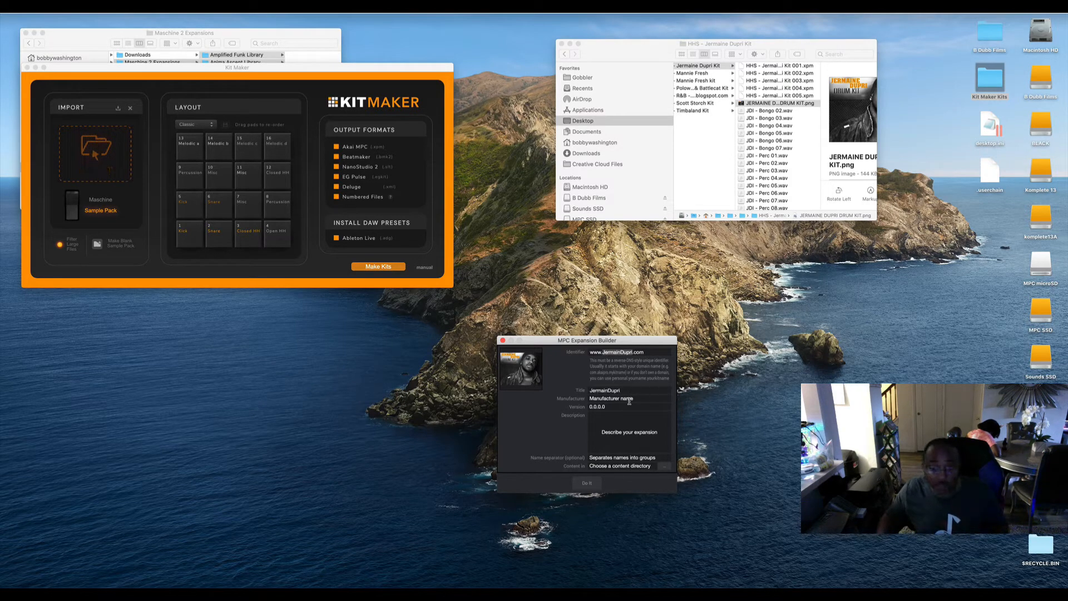
pyautogui.click(605, 399)
pyautogui.press('super+v')
# Complete the expansion details with version 1, description JermainDupri and a hyphen as the name separator.
pyautogui.click(612, 406)
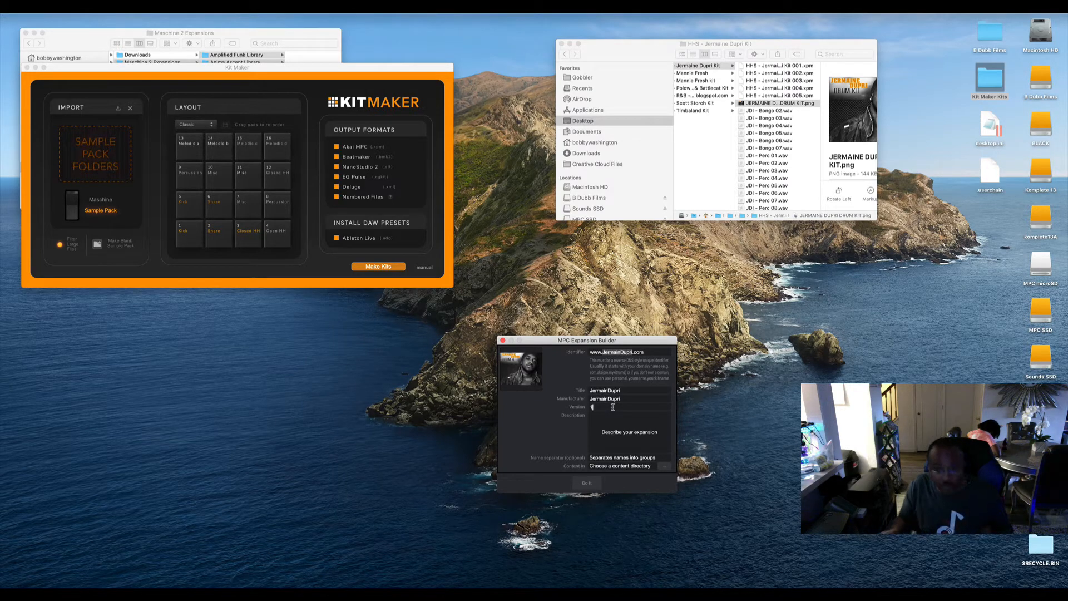
pyautogui.click(621, 439)
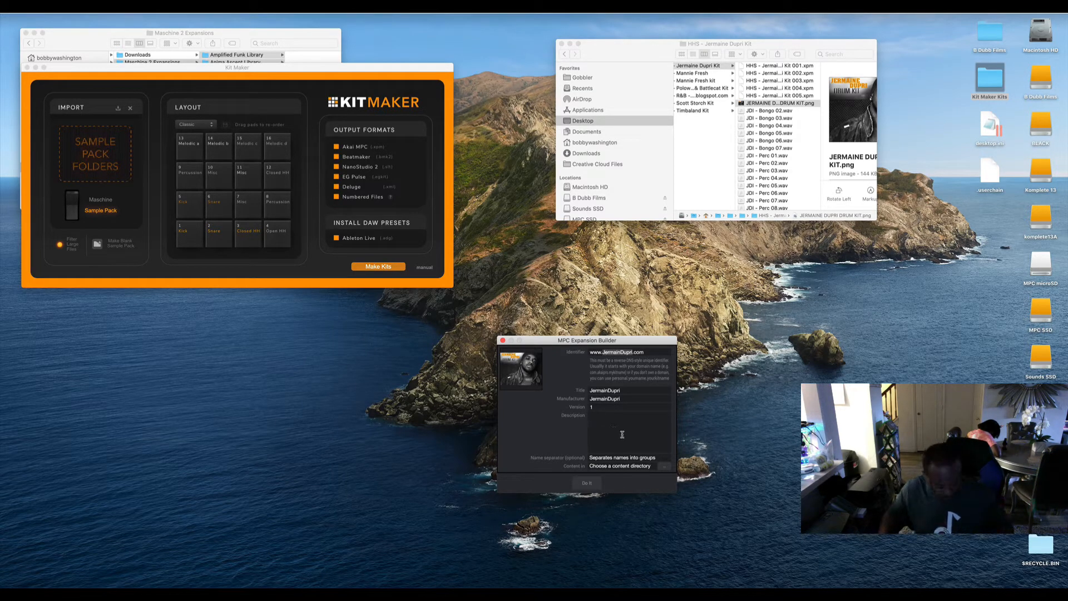
pyautogui.press('super+v')
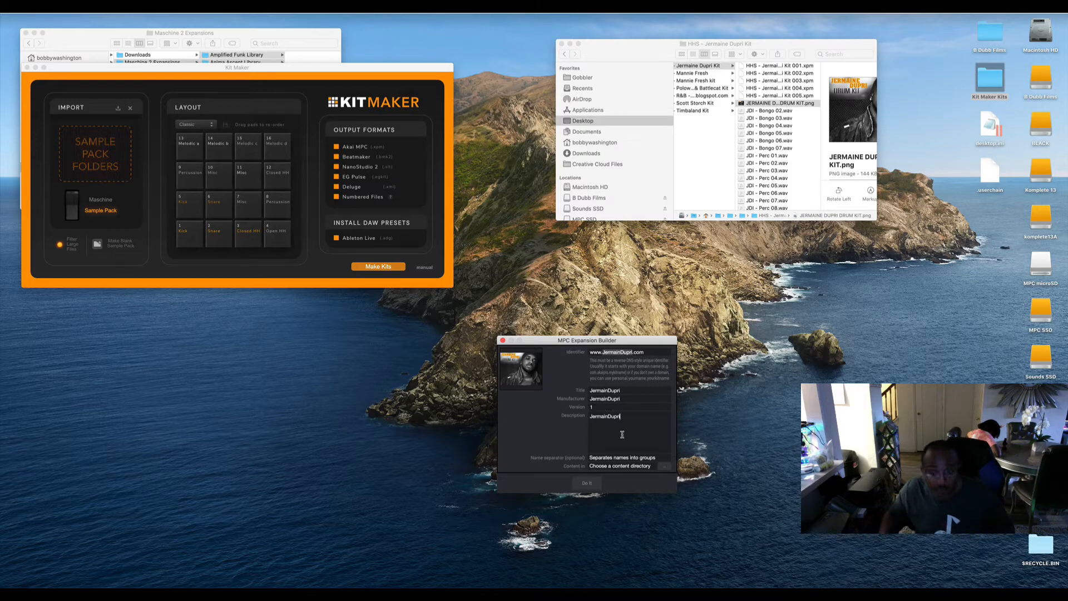
pyautogui.click(604, 457)
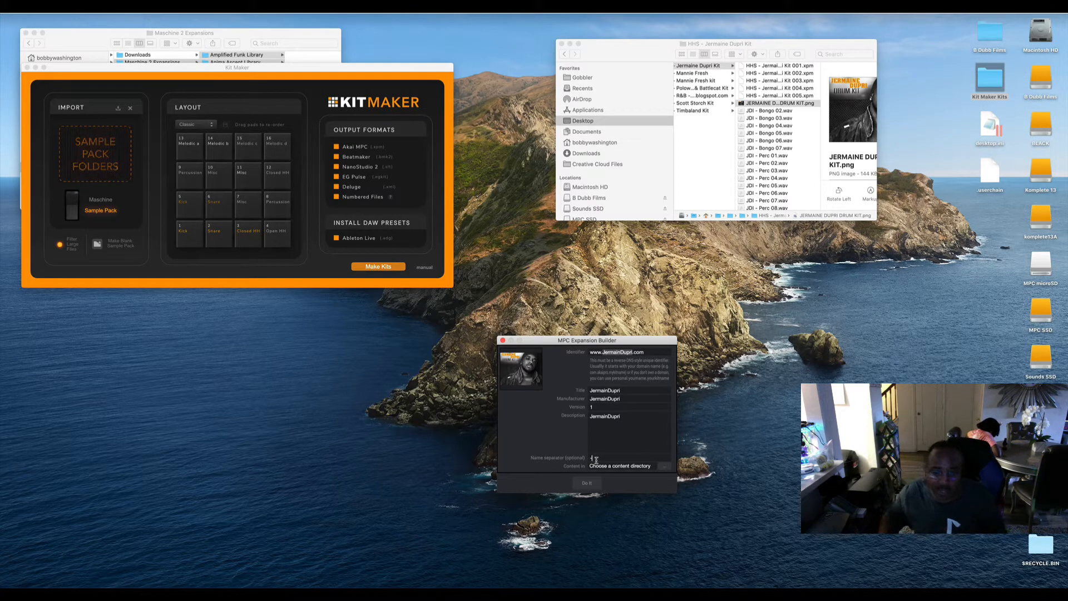
# Set the content directory to the HHS - Jermaine Dupri Kit folder in Desktop > Kit Maker Kits > MPC Kits.
pyautogui.click(666, 470)
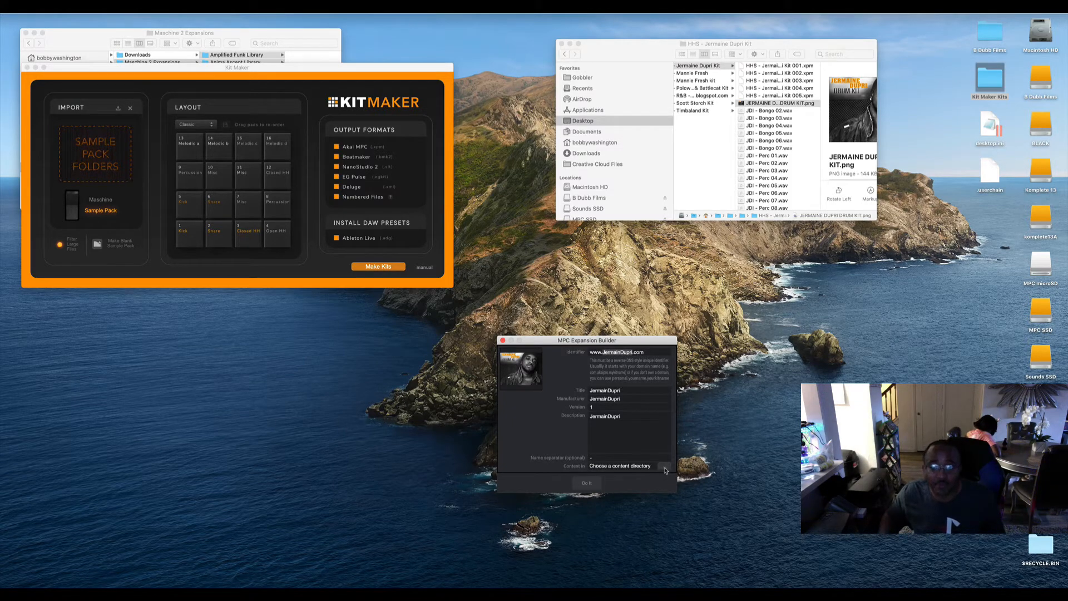
pyautogui.click(408, 177)
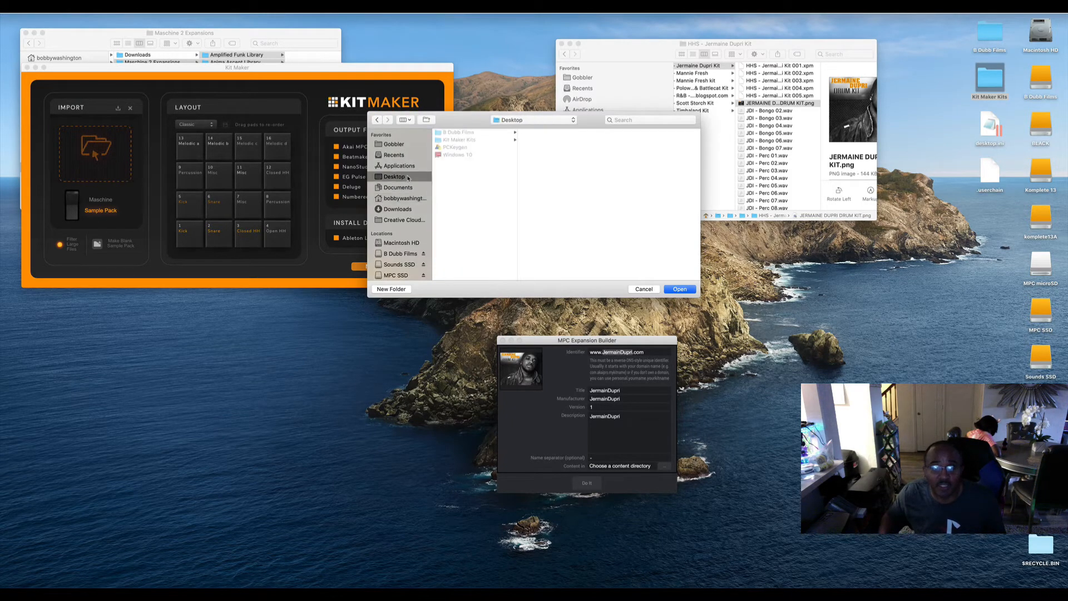
pyautogui.click(502, 141)
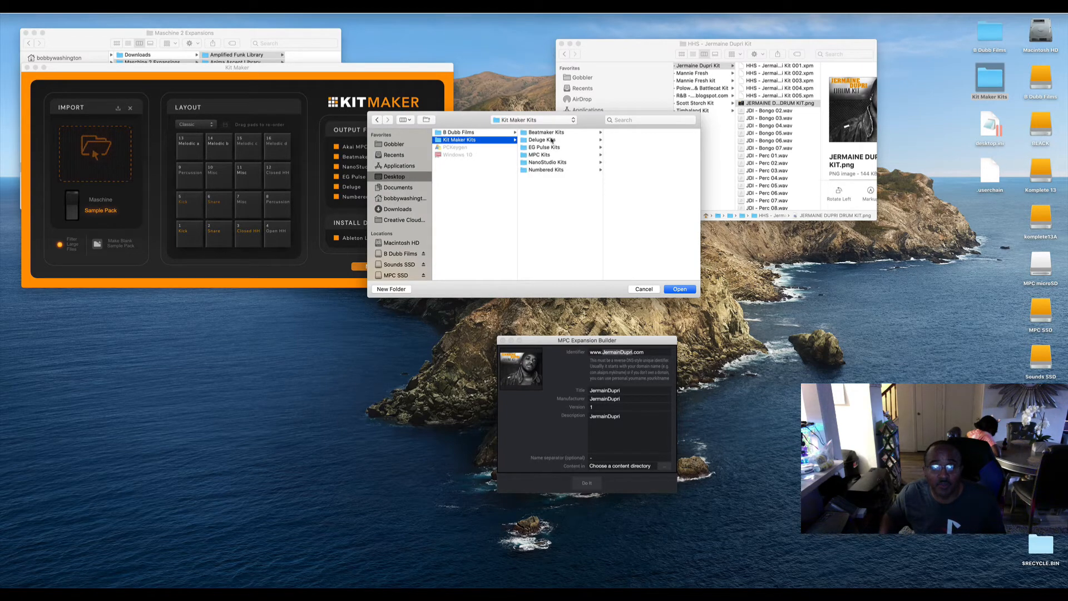
pyautogui.click(544, 156)
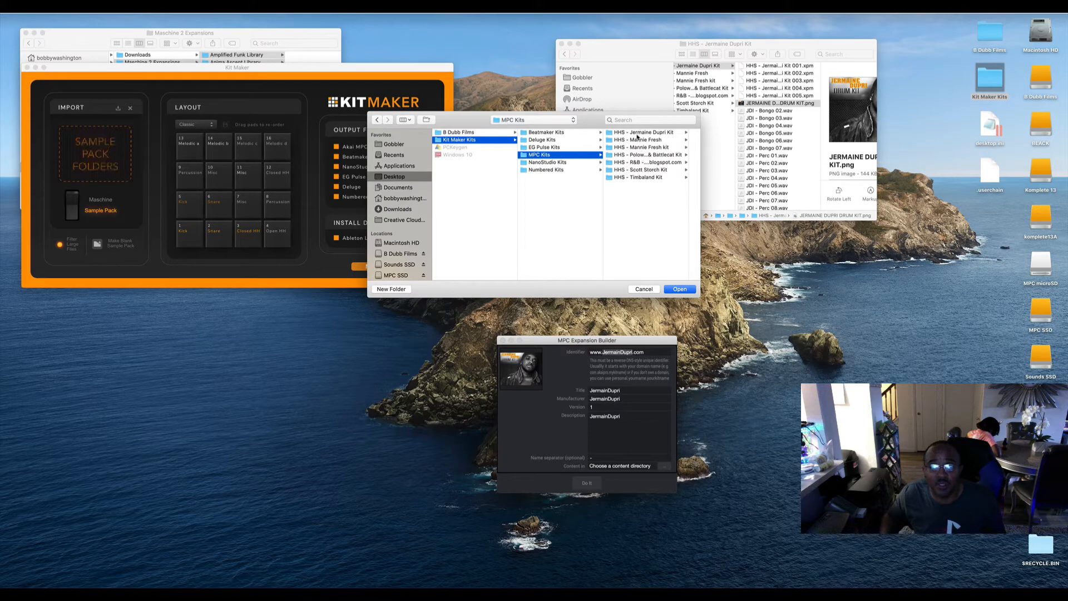
pyautogui.click(638, 132)
pyautogui.click(680, 289)
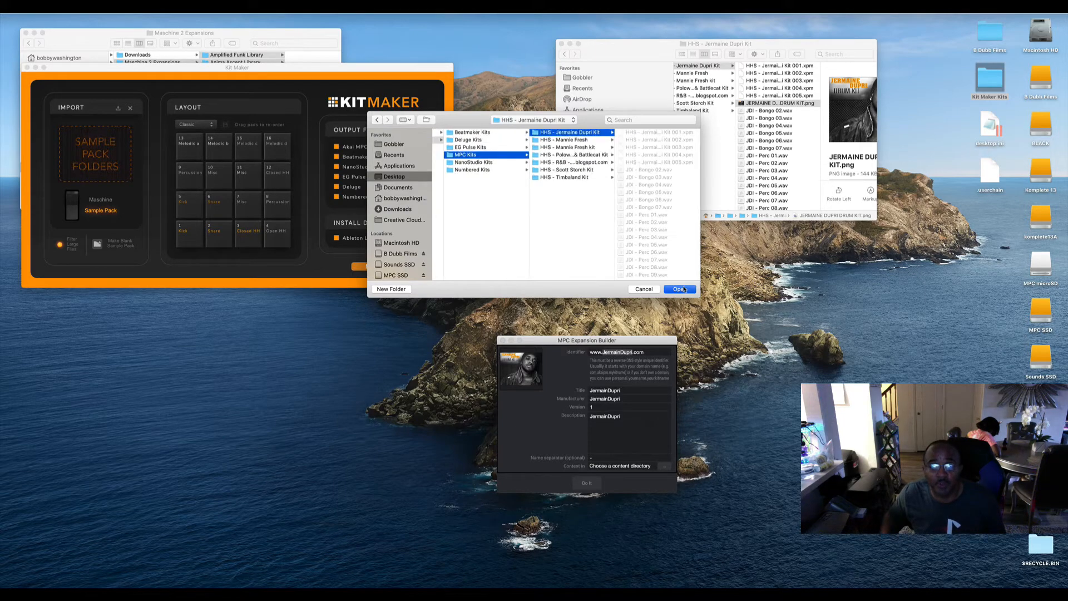
# Create the expansion despite the demo sequence warnings and save it as JermainDupri in the HHS - Jermaine Dupri Kit folder.
pyautogui.click(589, 483)
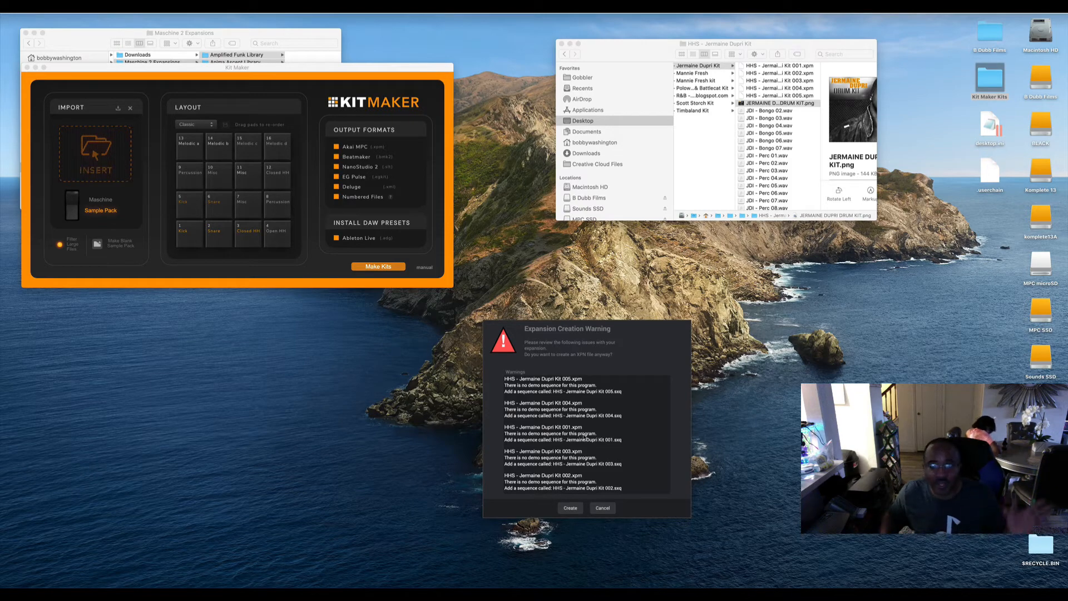
pyautogui.click(570, 508)
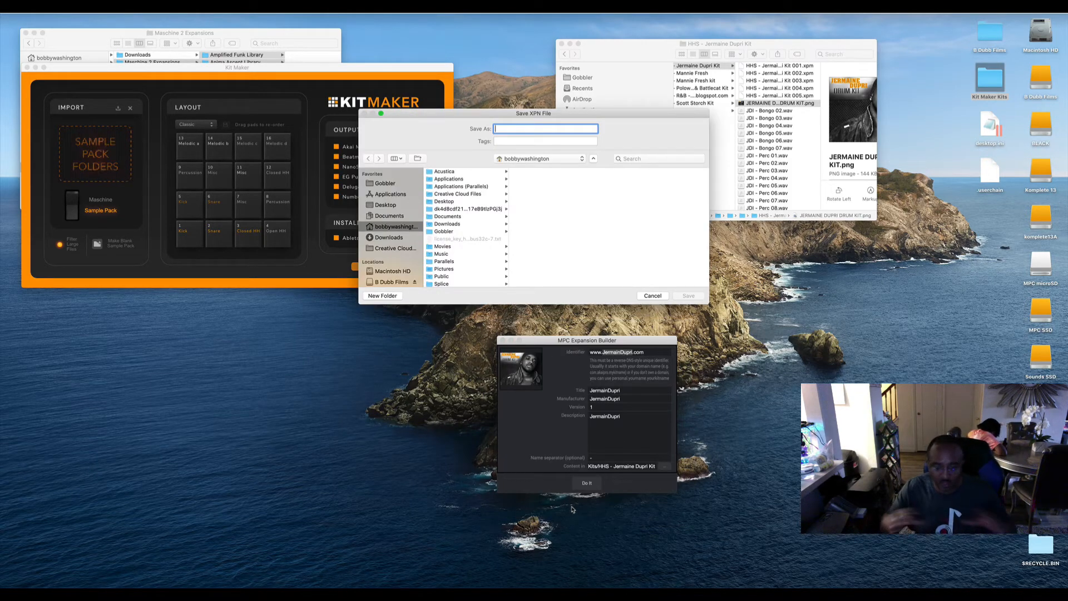
pyautogui.click(397, 205)
pyautogui.click(451, 179)
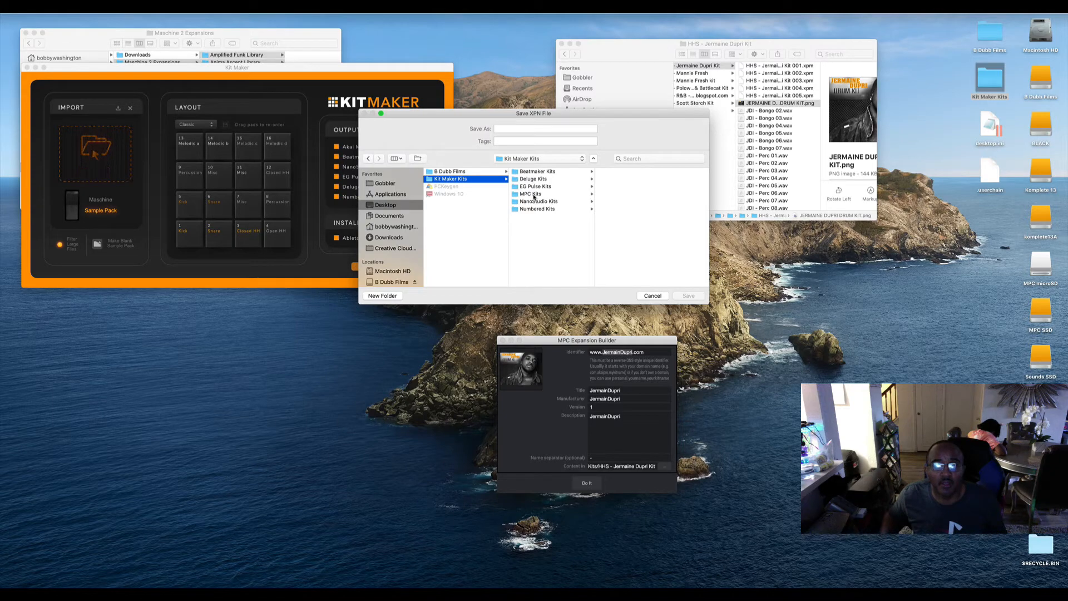
pyautogui.click(533, 194)
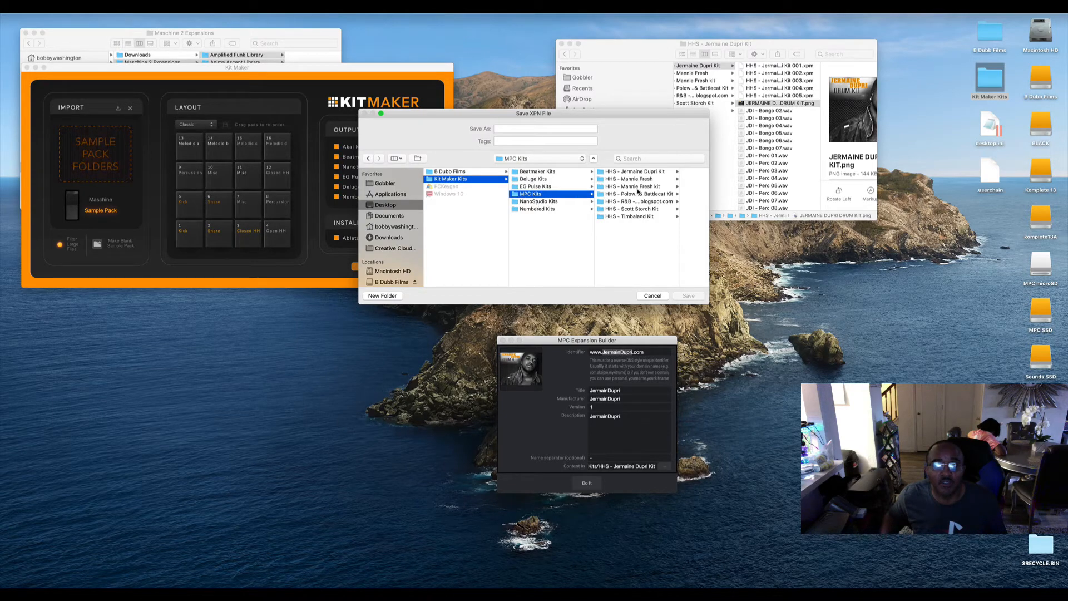
pyautogui.click(634, 172)
pyautogui.click(523, 129)
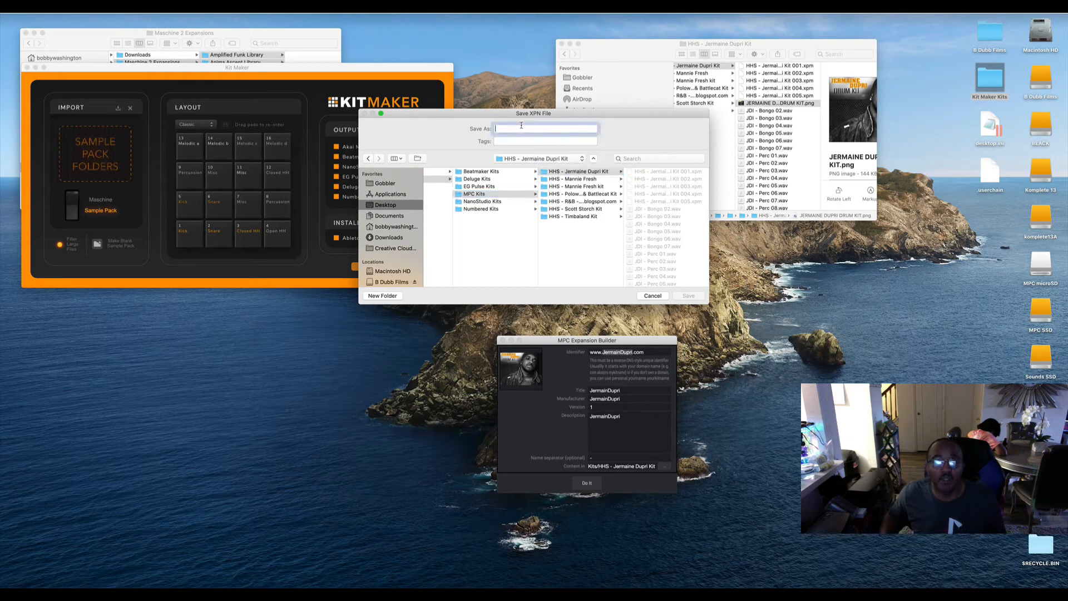
pyautogui.press('super+v')
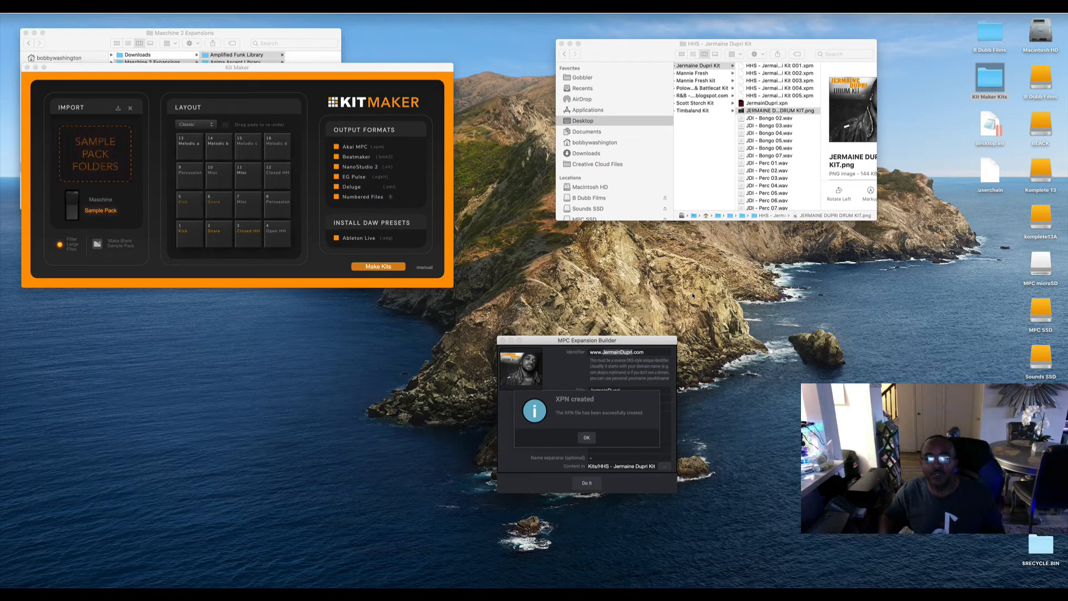
pyautogui.click(585, 438)
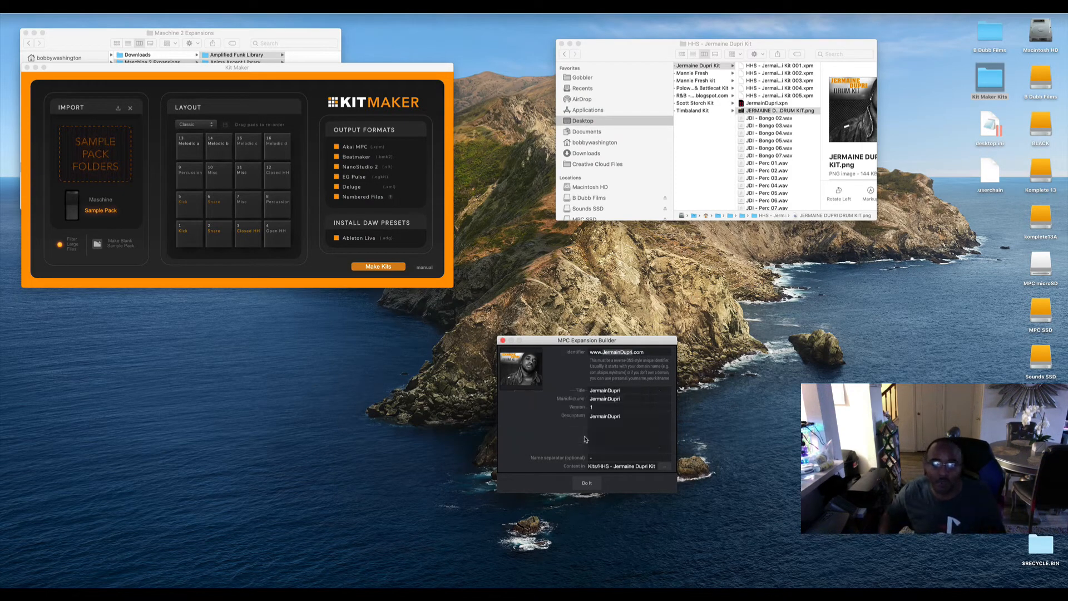
# Switch to the MPC software and import the JermainDupri.xpn expansion from the HHS - Jermaine Dupri Kit folder.
pyautogui.moveTo(517, 342); pyautogui.dragTo(100, 309)
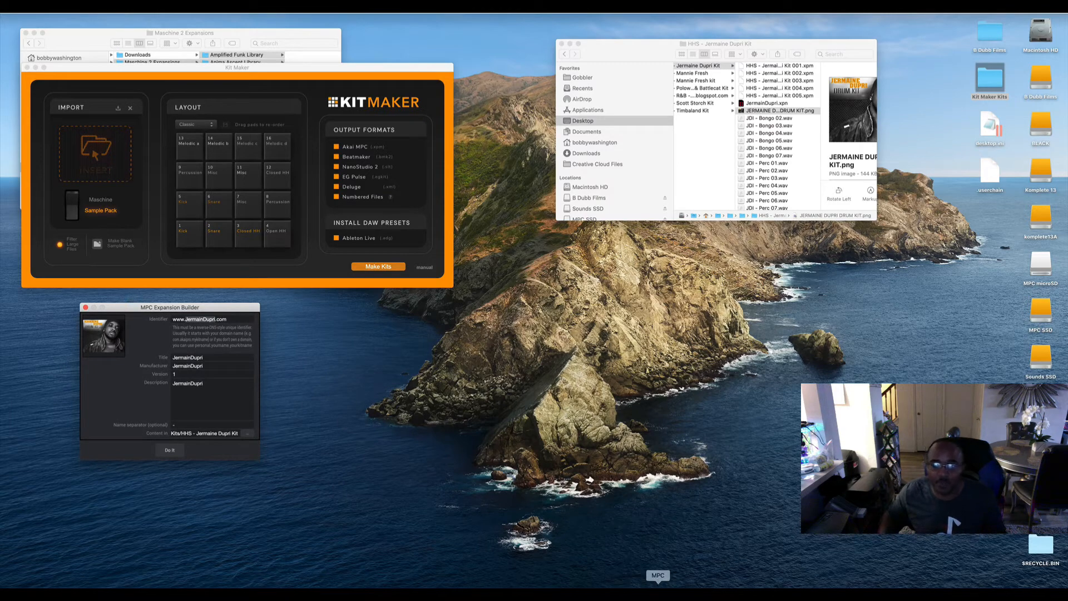
pyautogui.click(659, 593)
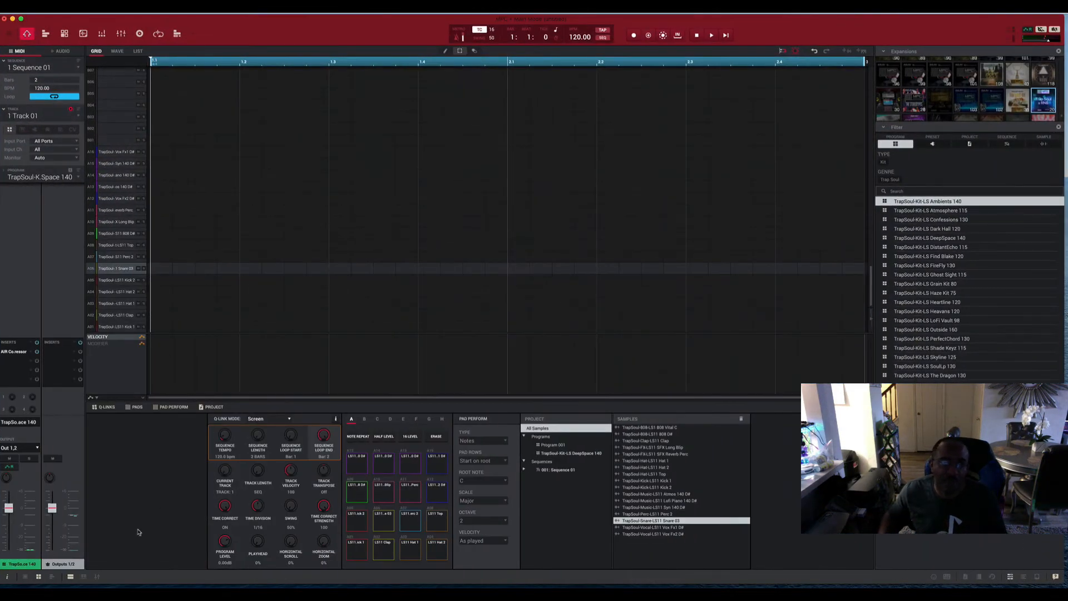
pyautogui.click(16, 592)
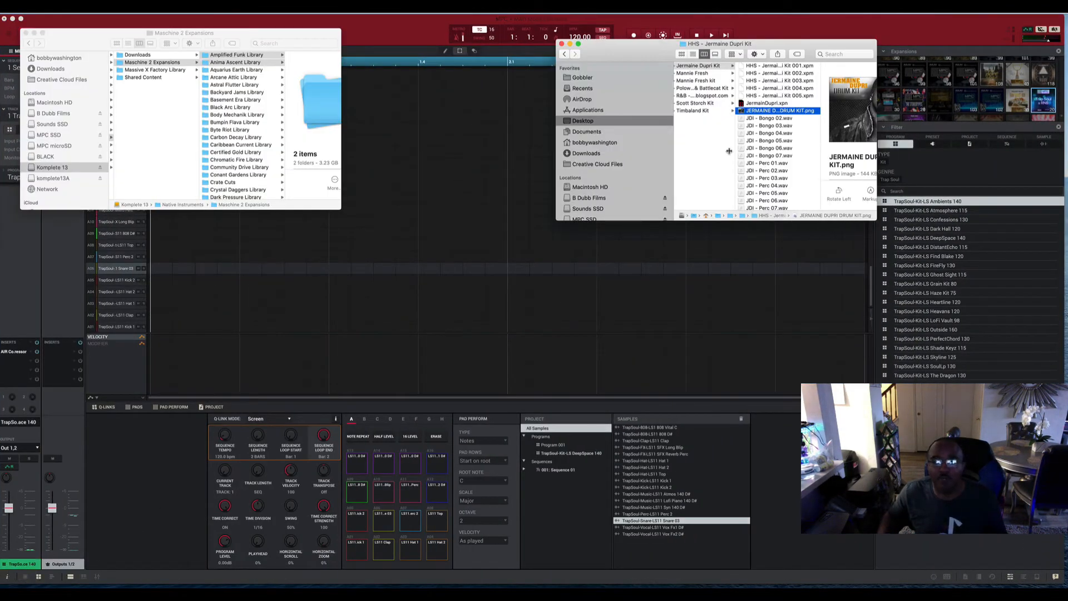
pyautogui.click(756, 103)
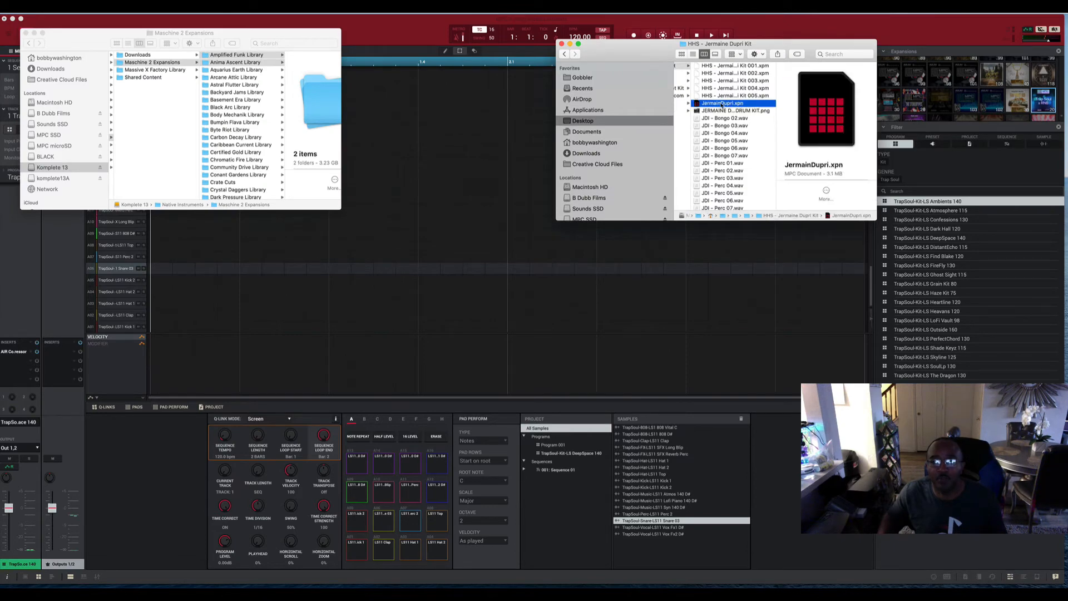
pyautogui.moveTo(714, 103); pyautogui.dragTo(609, 359)
pyautogui.moveTo(610, 40); pyautogui.dragTo(752, 294)
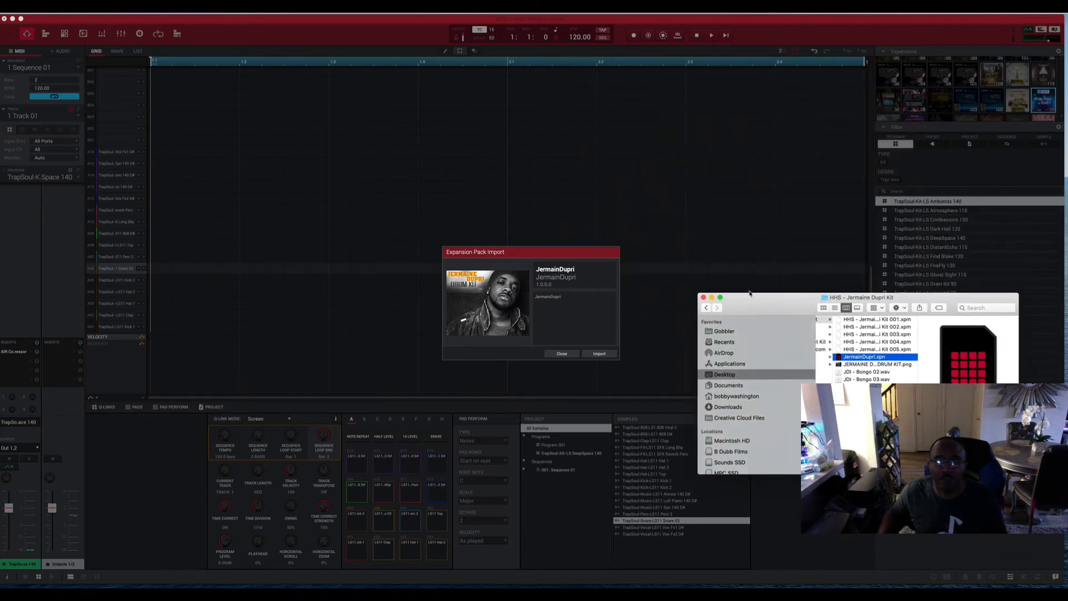
pyautogui.click(599, 353)
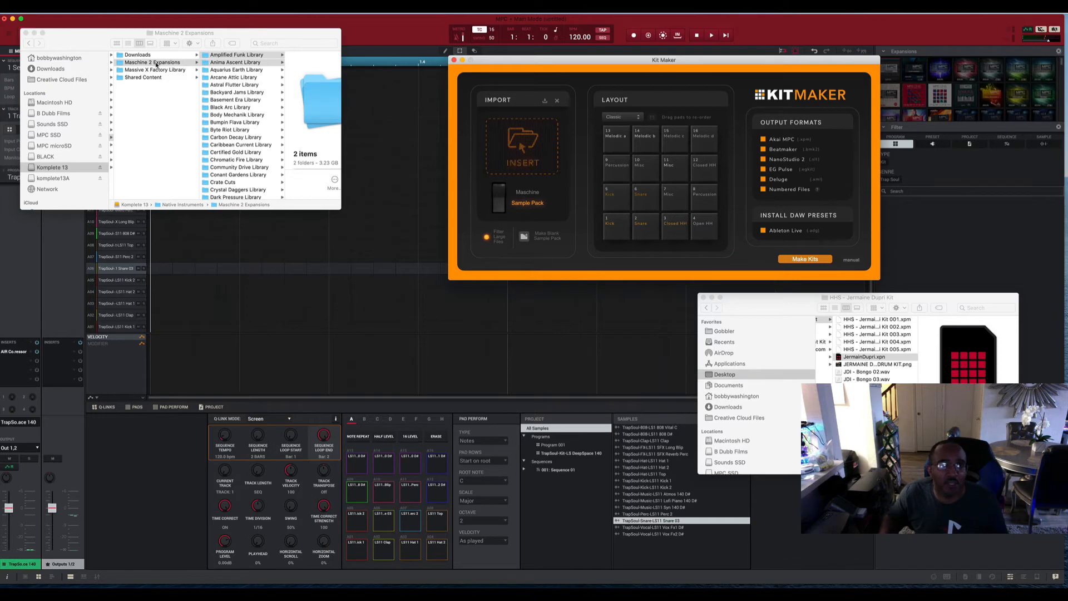
# Browse the library folders in Maschine 2 Expansions on the Komplete 13 drive.
pyautogui.click(238, 54)
pyautogui.scroll(-15, 243, 110)
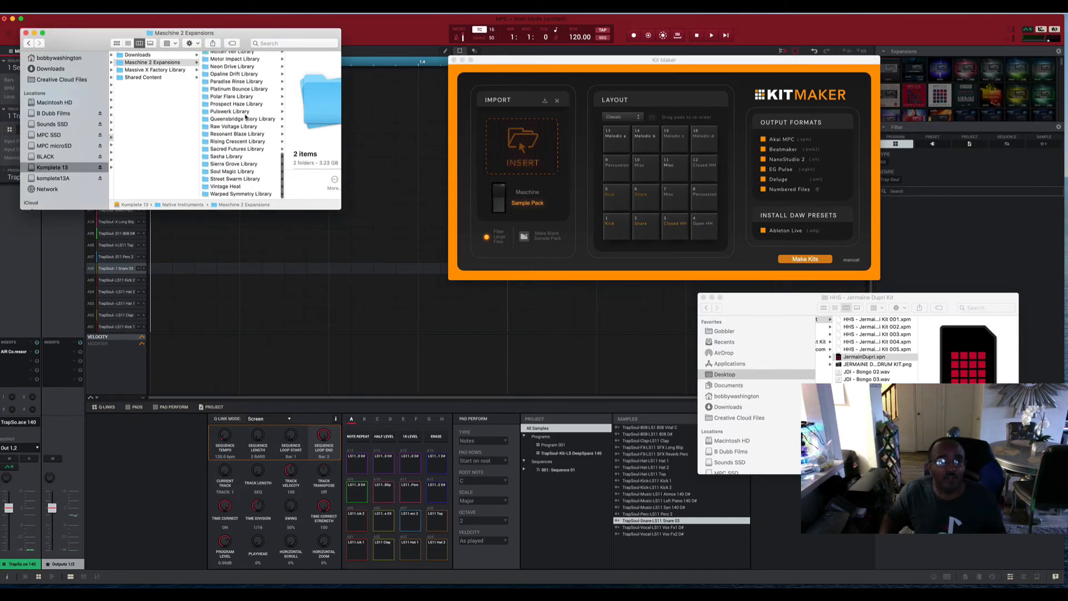
pyautogui.scroll(15, 241, 156)
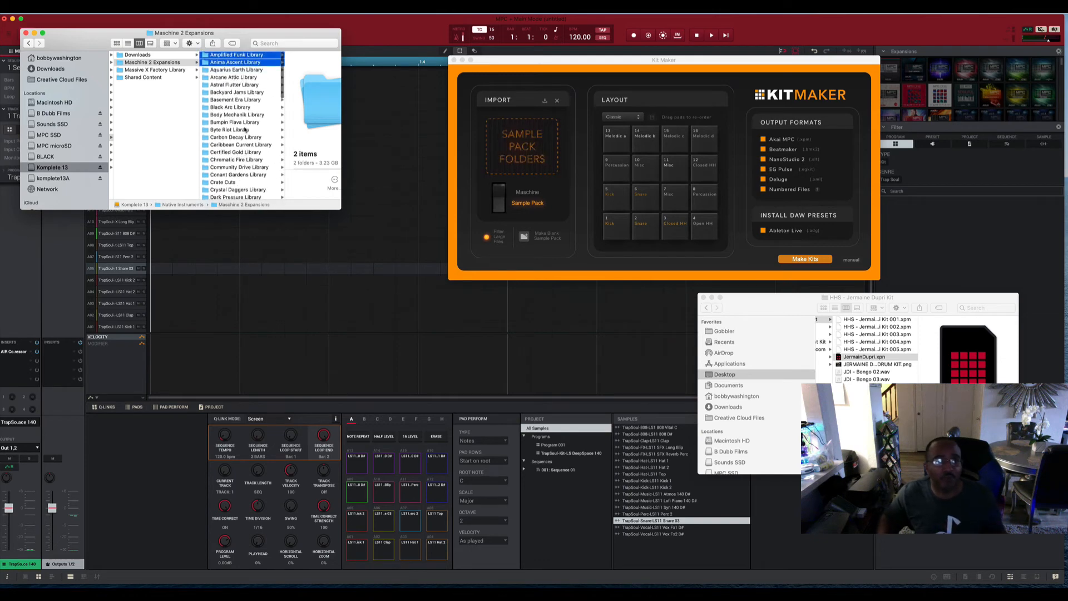
# Select the five library folders from Amplified Funk to Astral Flutter in Maschine 2 Expansions and set Kit Maker's import type to Maschine.
pyautogui.keyDown('shift'); pyautogui.click(233, 84); pyautogui.keyUp('shift')
pyautogui.click(199, 55)
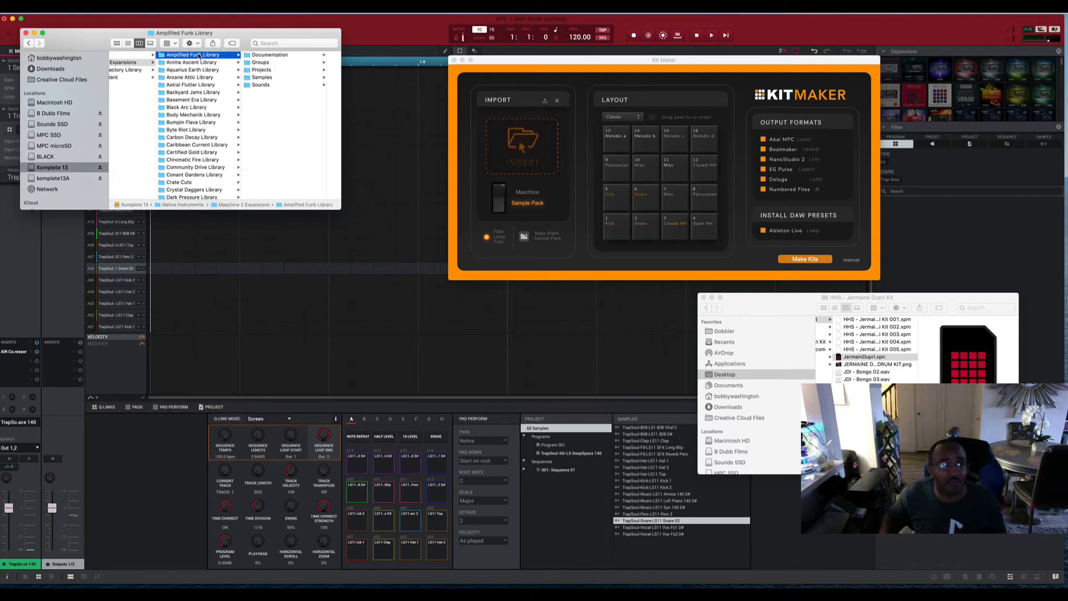
pyautogui.keyDown('shift'); pyautogui.click(198, 84); pyautogui.keyUp('shift')
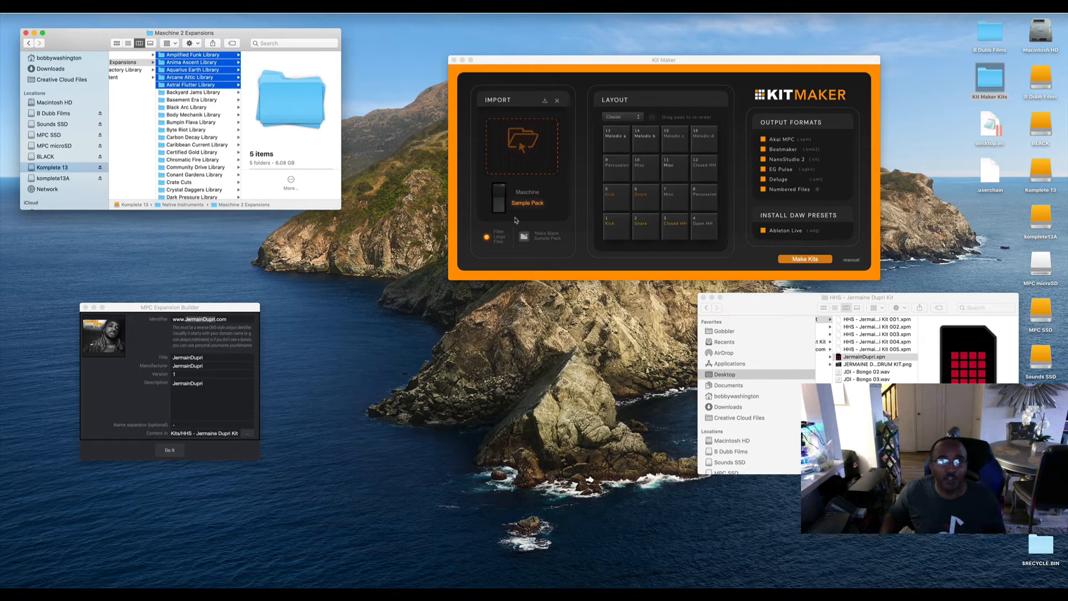
pyautogui.click(499, 191)
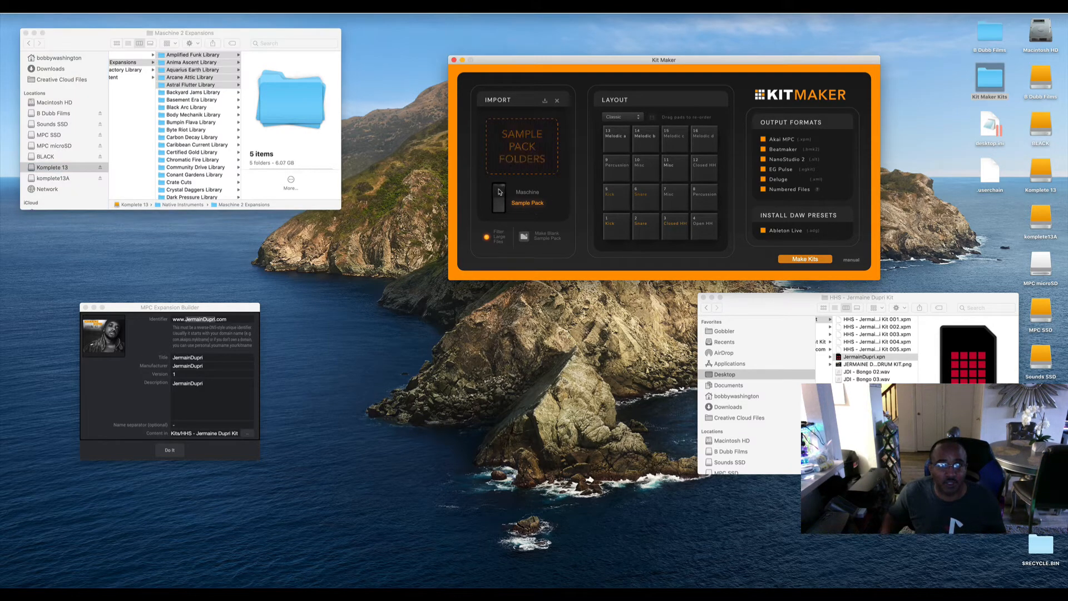
pyautogui.click(499, 192)
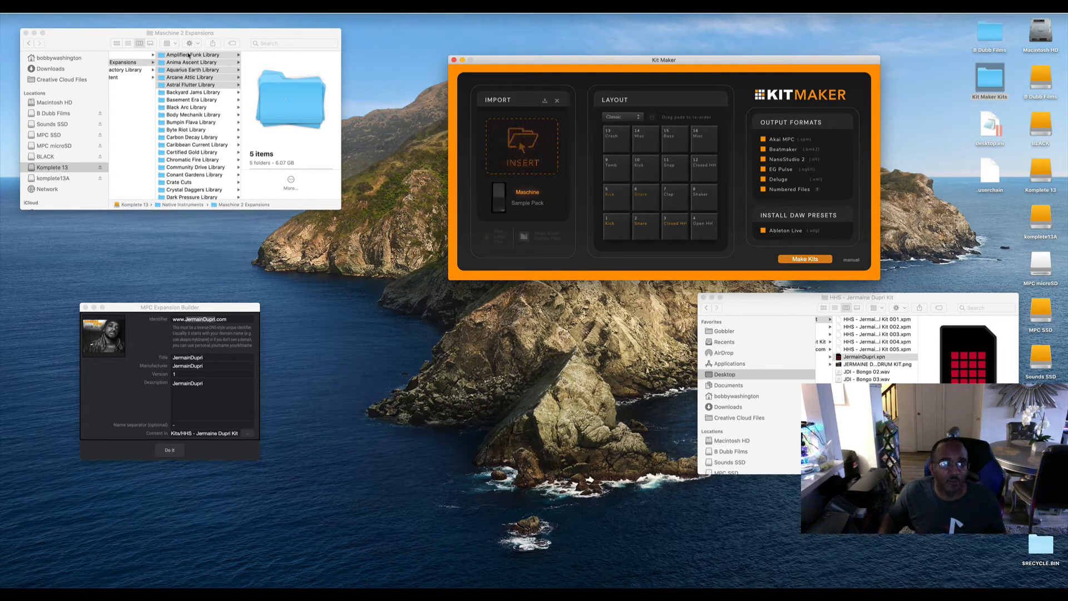
# Import the five selected library folders into Kit Maker and make the kits.
pyautogui.moveTo(188, 56); pyautogui.dragTo(502, 133)
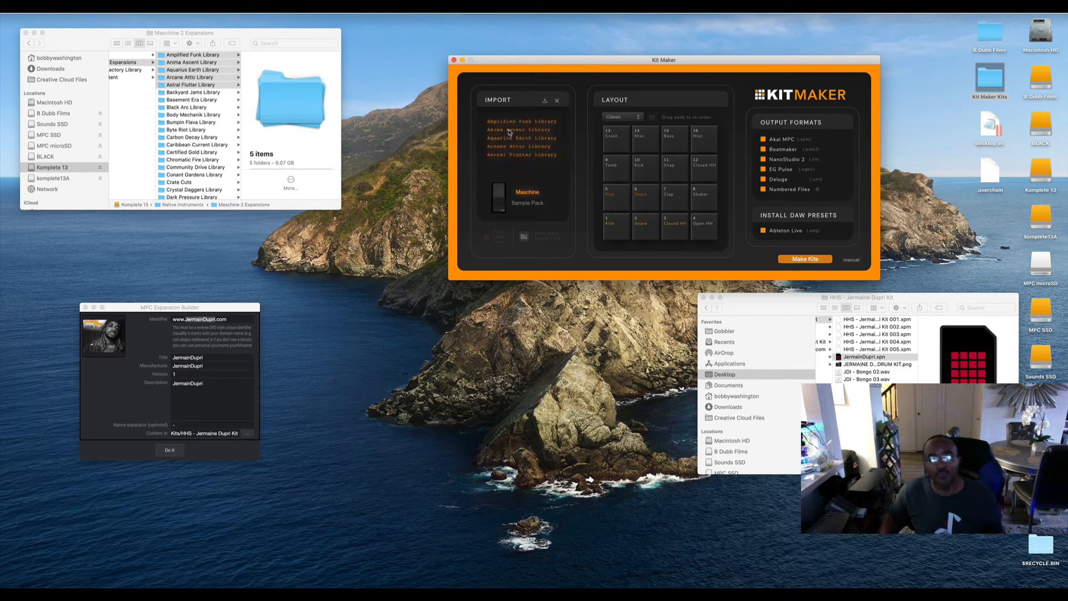
pyautogui.click(814, 259)
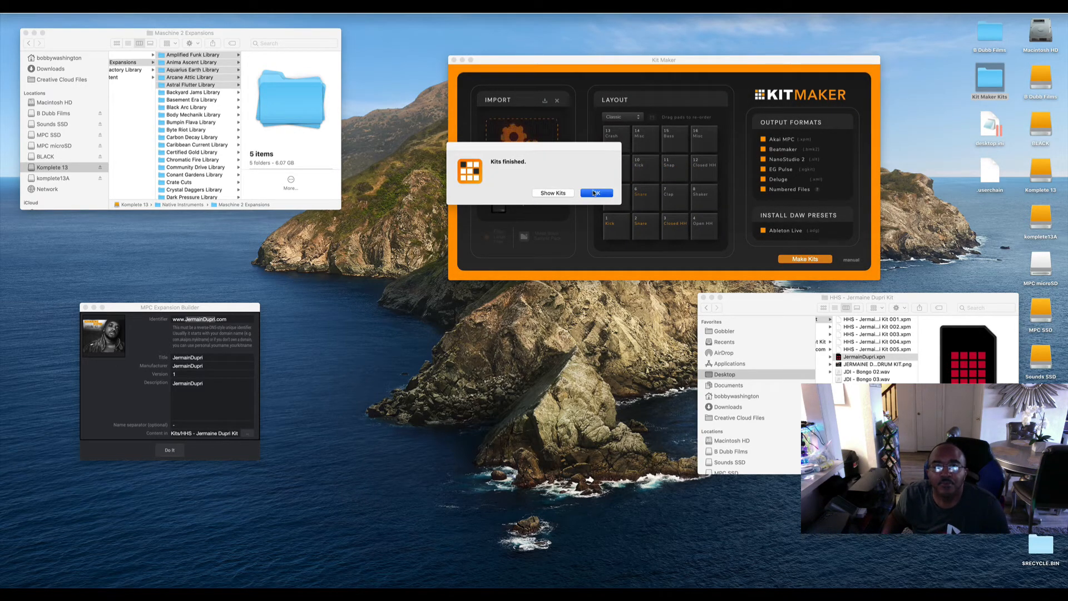
pyautogui.click(595, 193)
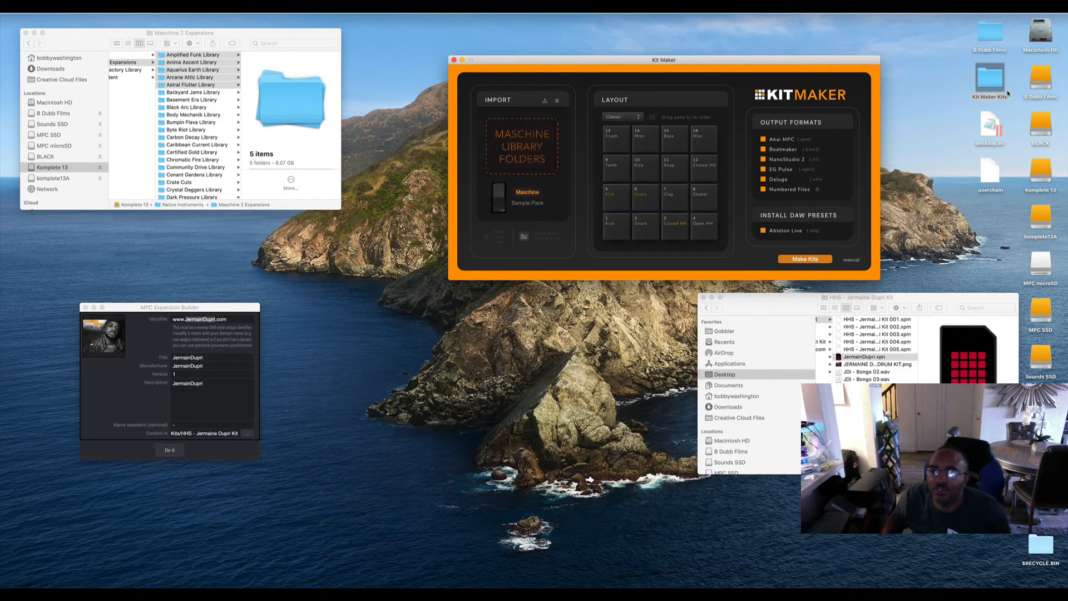
# Look through the Beatmaker Kits and Deluge Kits folders in Desktop > Kit Maker Kits, and close the folder window.
pyautogui.doubleClick(989, 79)
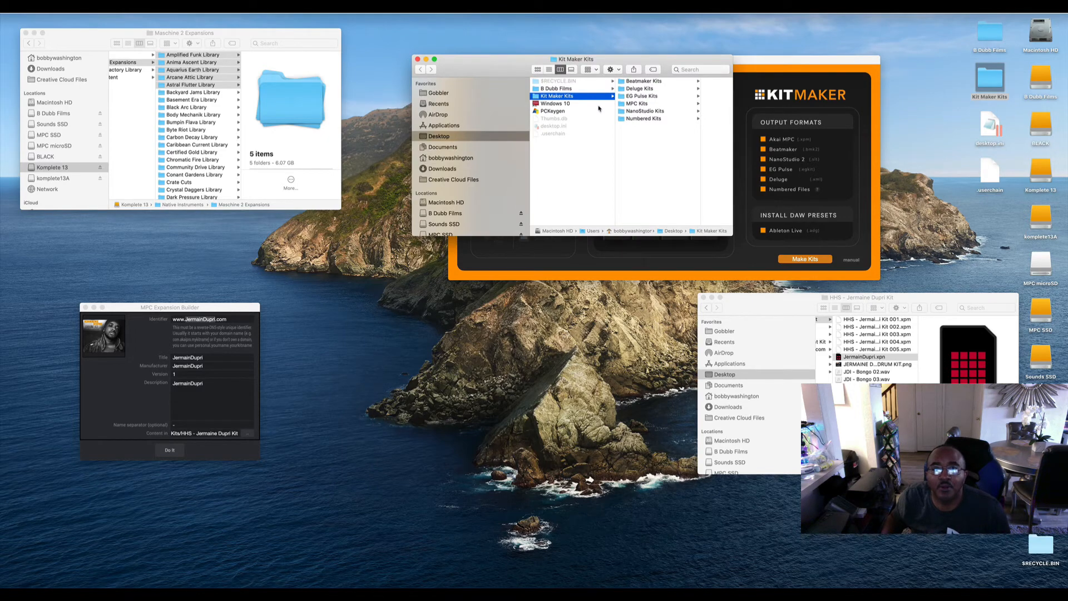
pyautogui.click(637, 82)
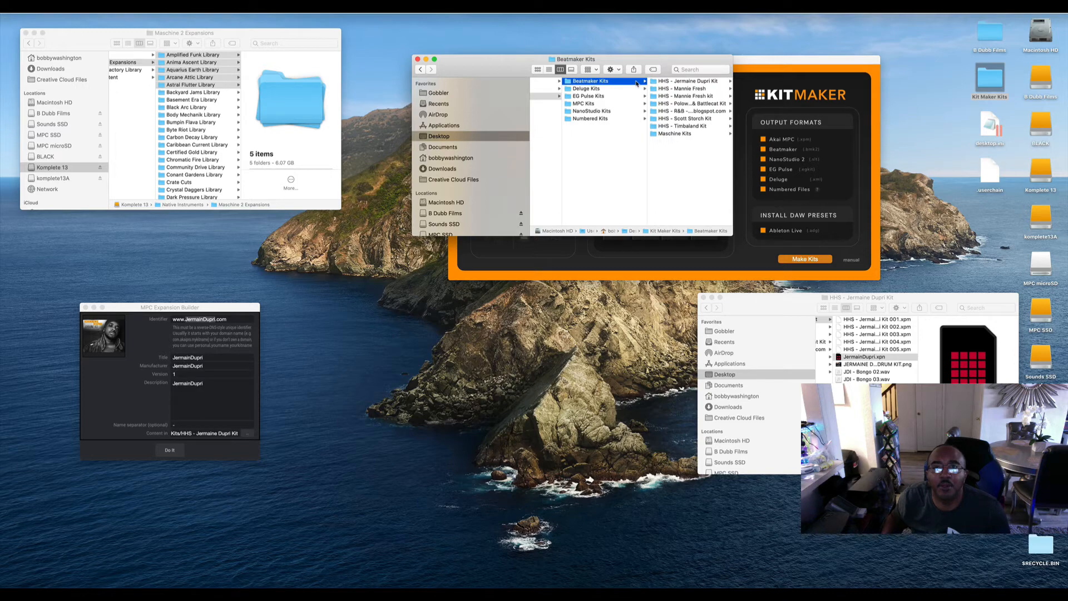
pyautogui.click(603, 89)
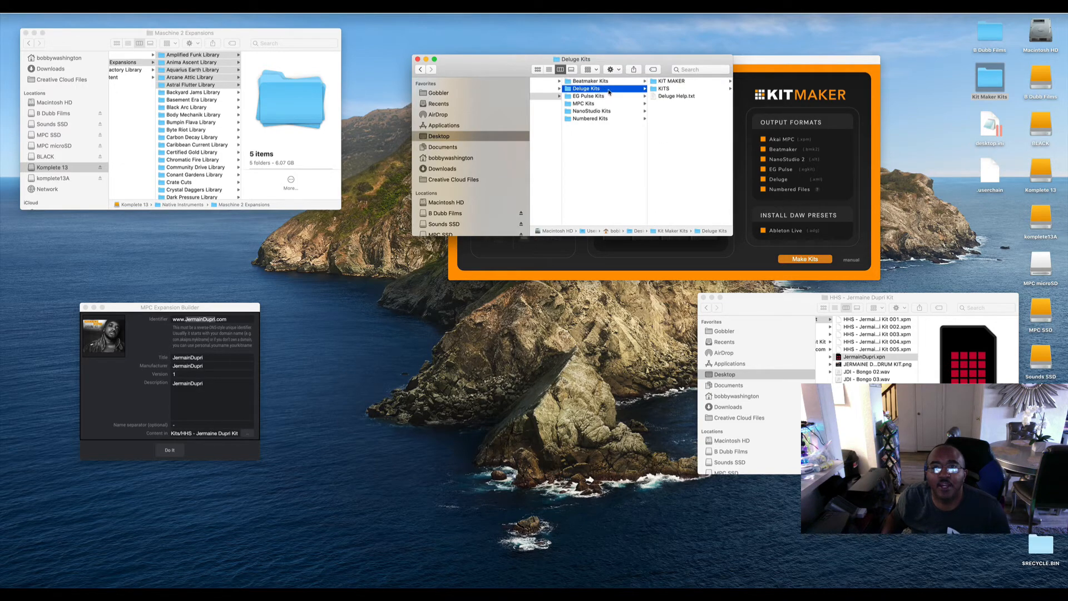
pyautogui.click(596, 82)
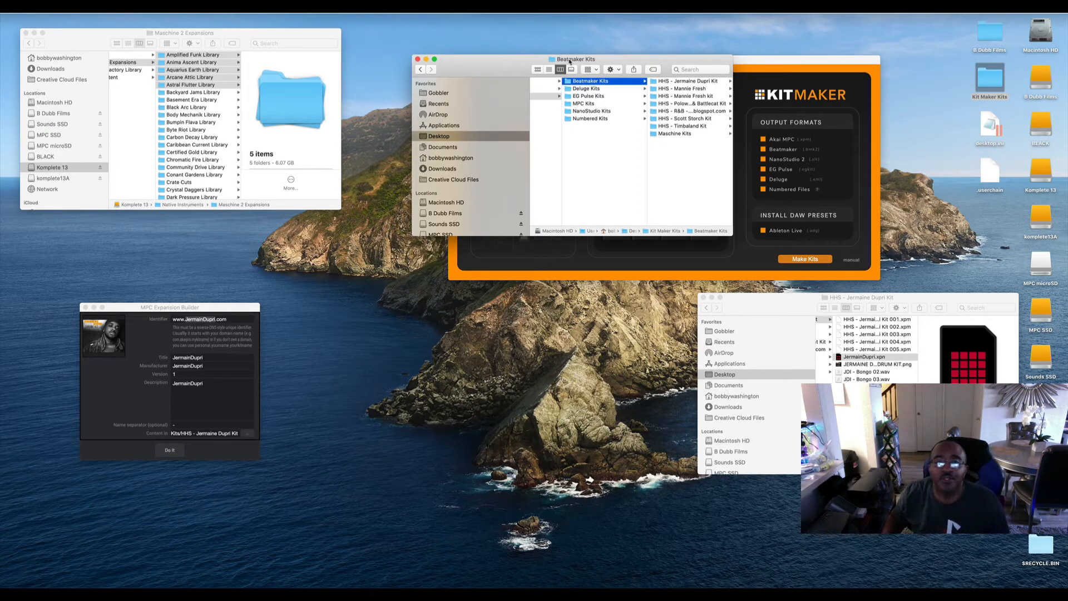
pyautogui.moveTo(499, 60); pyautogui.dragTo(508, 79)
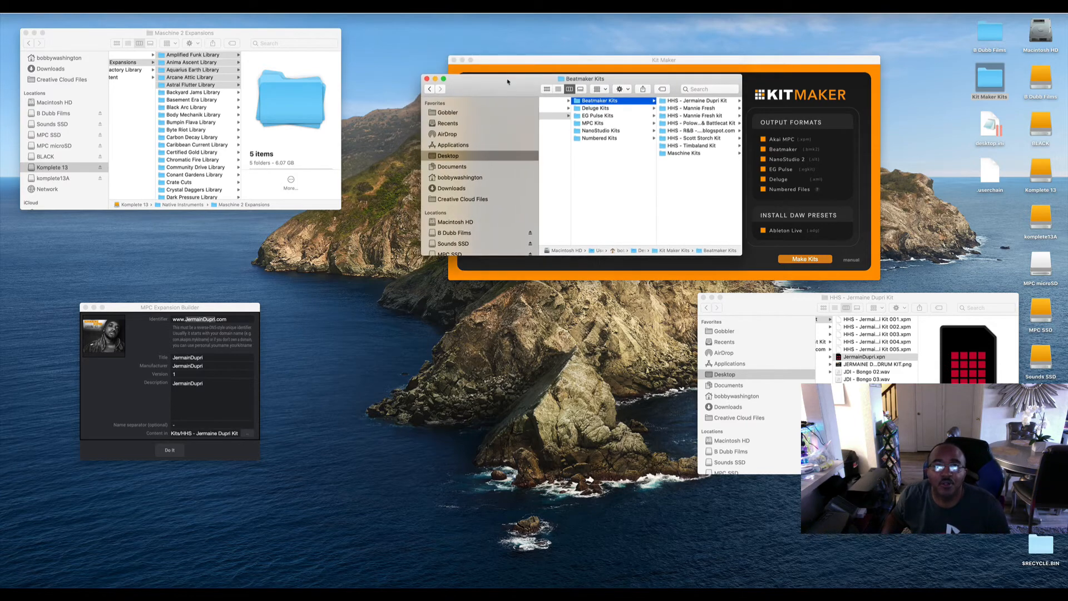
pyautogui.click(427, 79)
pyautogui.click(671, 66)
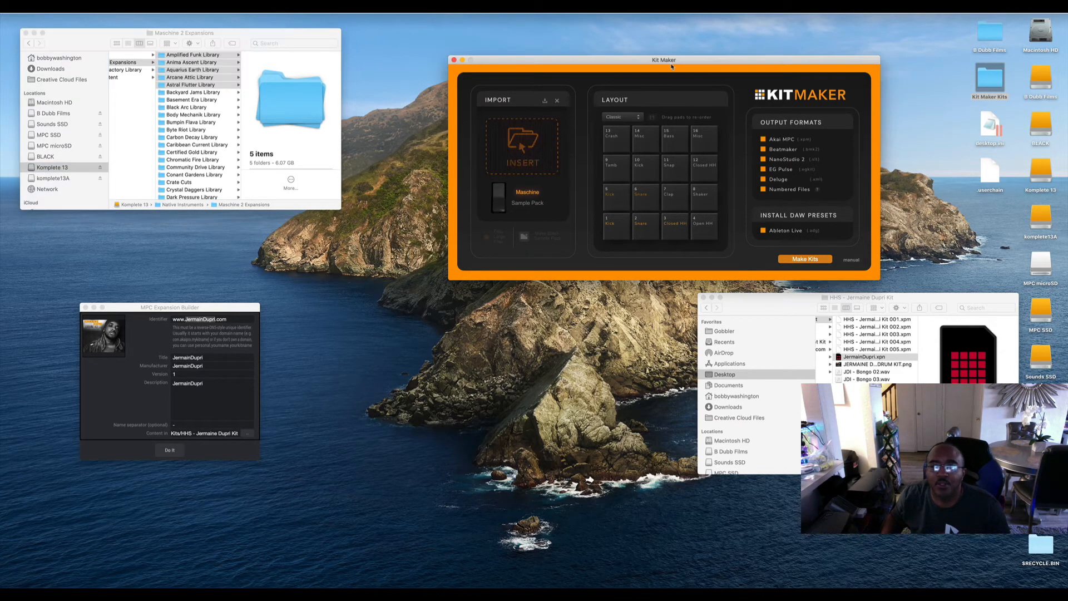
# Check the converted output in Kit Maker Kits, opening MPC Kits > Maschine Kits > Amplified Funk Library.
pyautogui.doubleClick(991, 80)
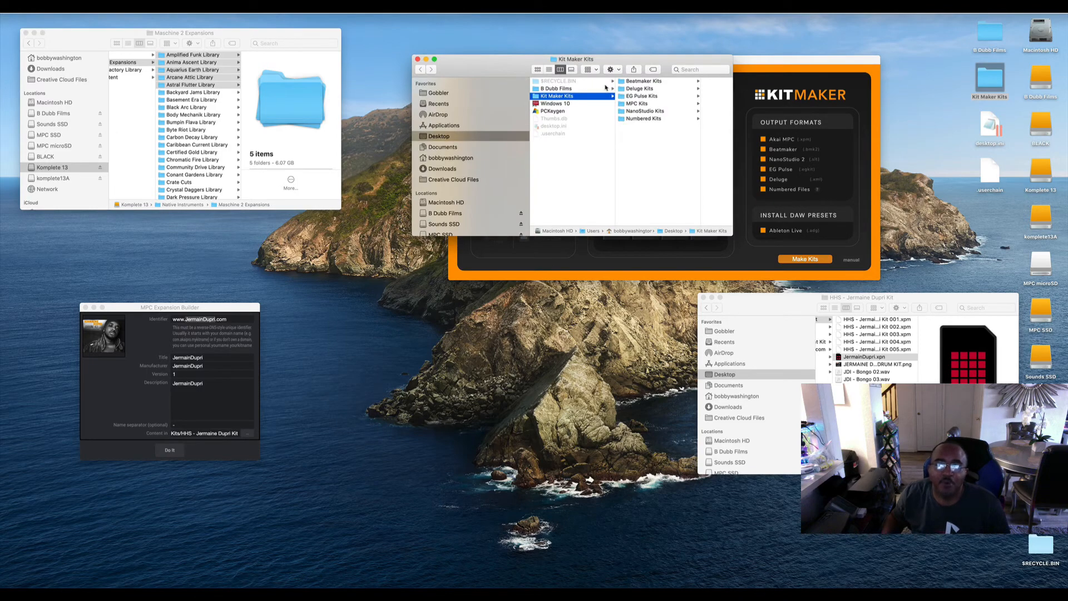
pyautogui.click(632, 82)
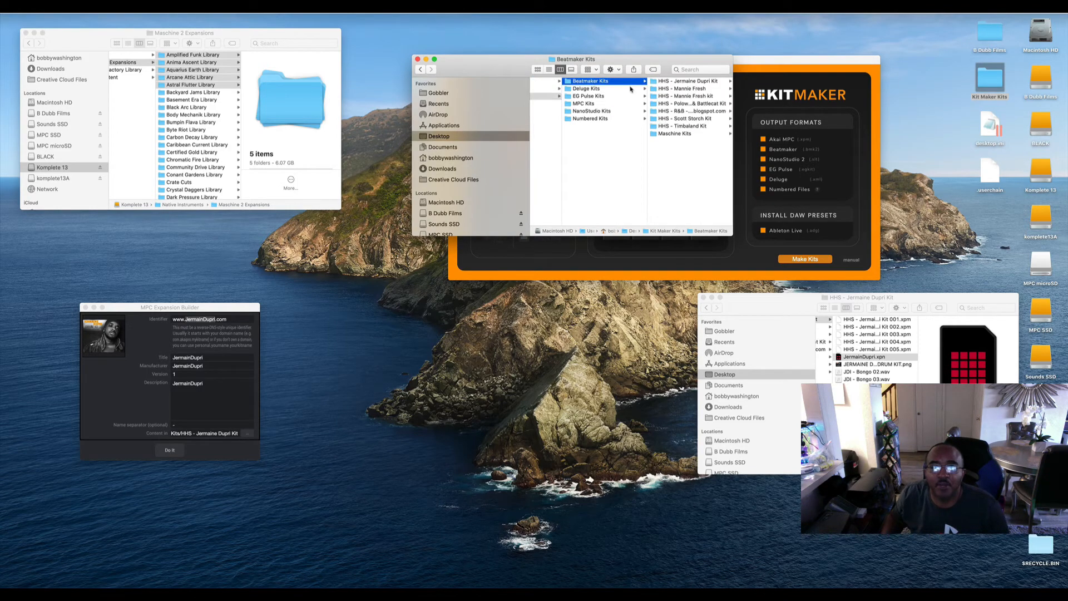
pyautogui.click(605, 89)
pyautogui.click(591, 98)
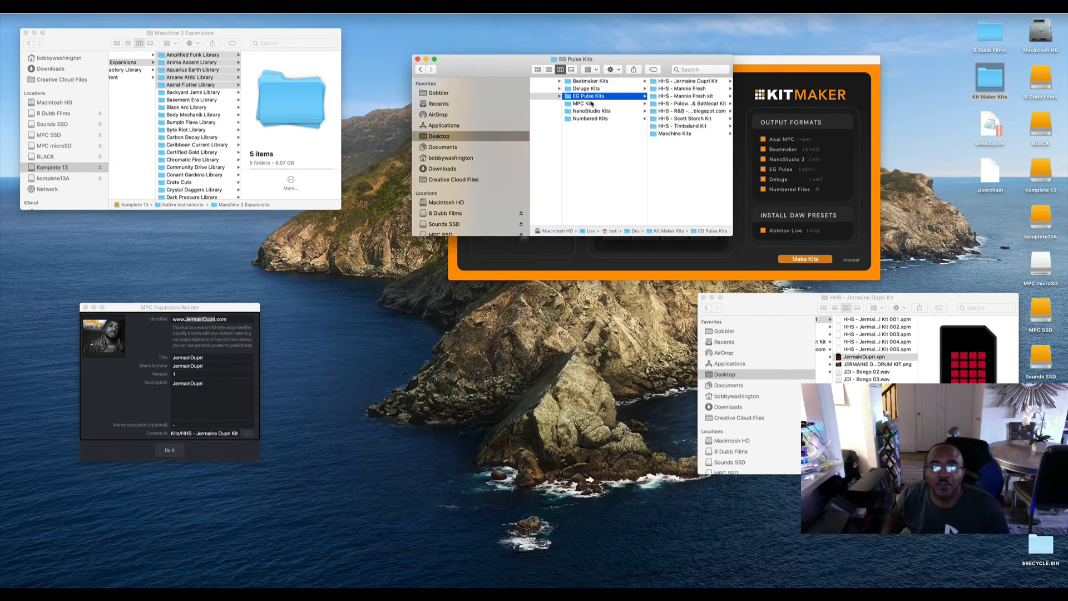
pyautogui.click(620, 102)
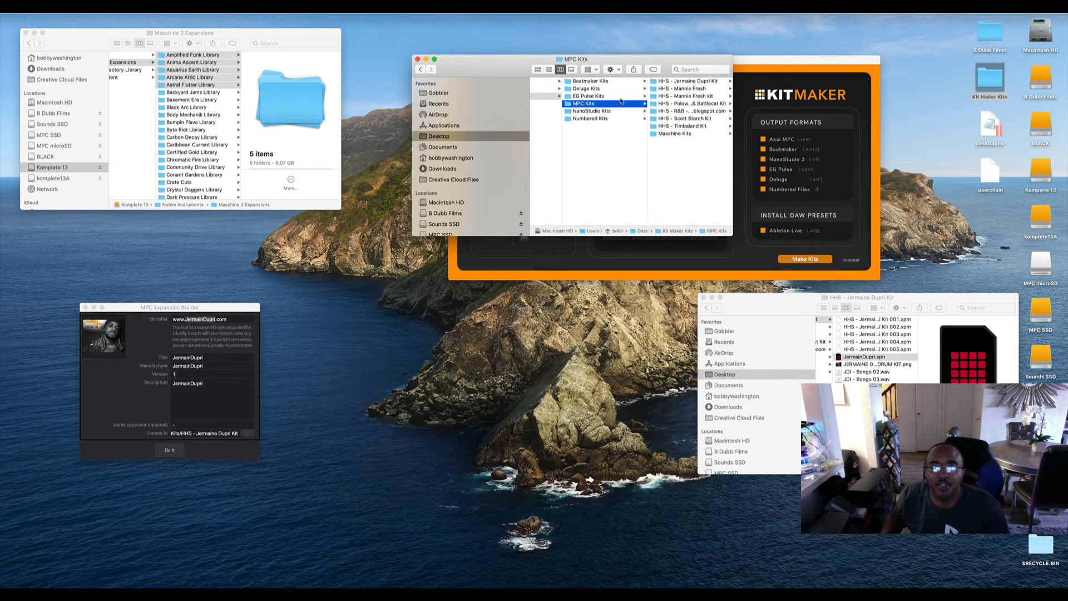
pyautogui.click(676, 134)
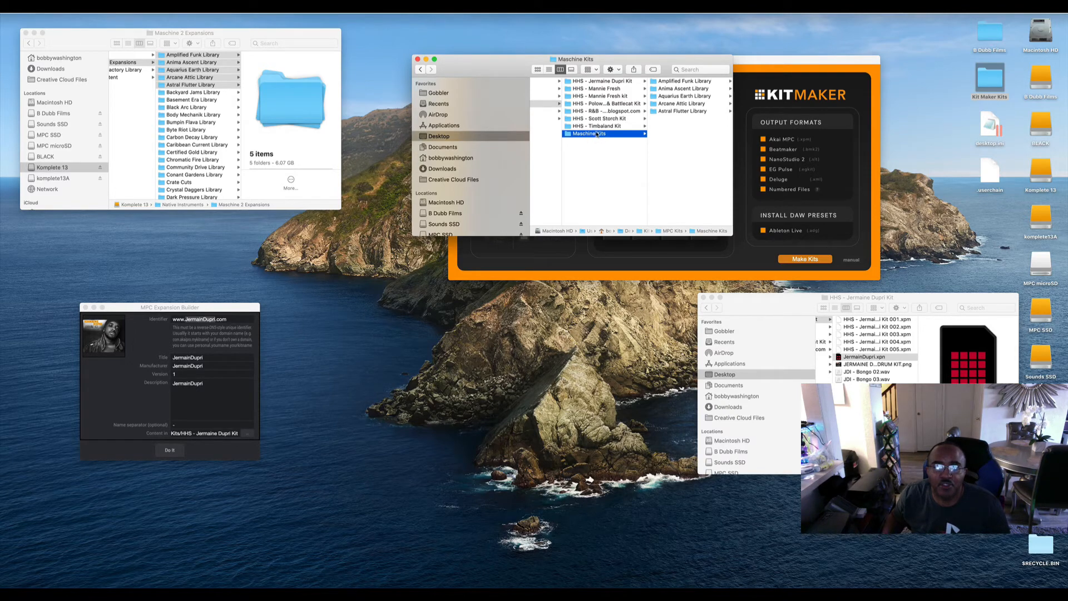
pyautogui.click(675, 83)
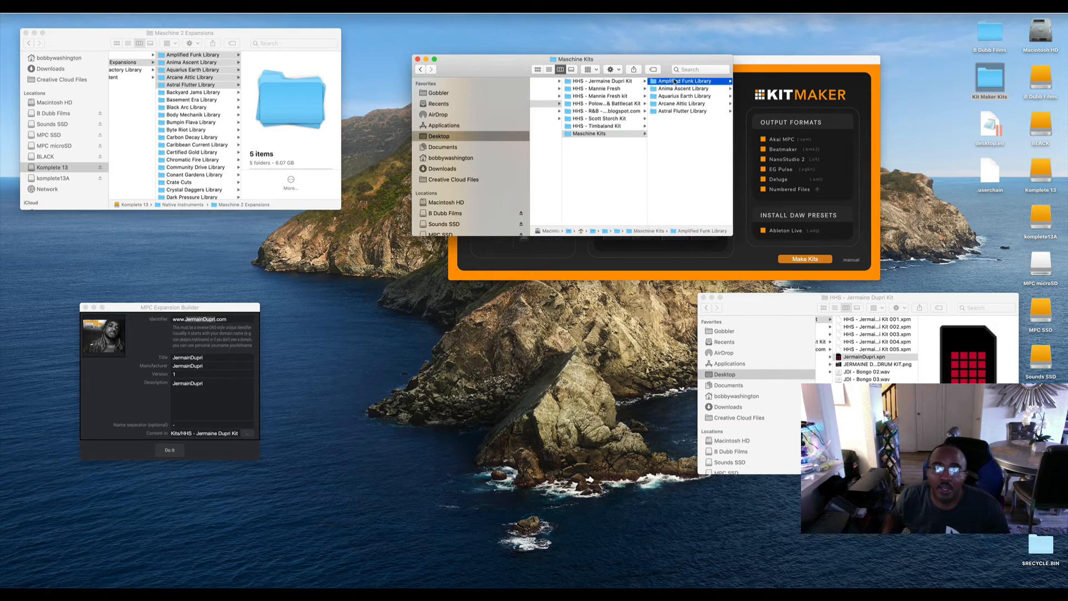
pyautogui.click(675, 82)
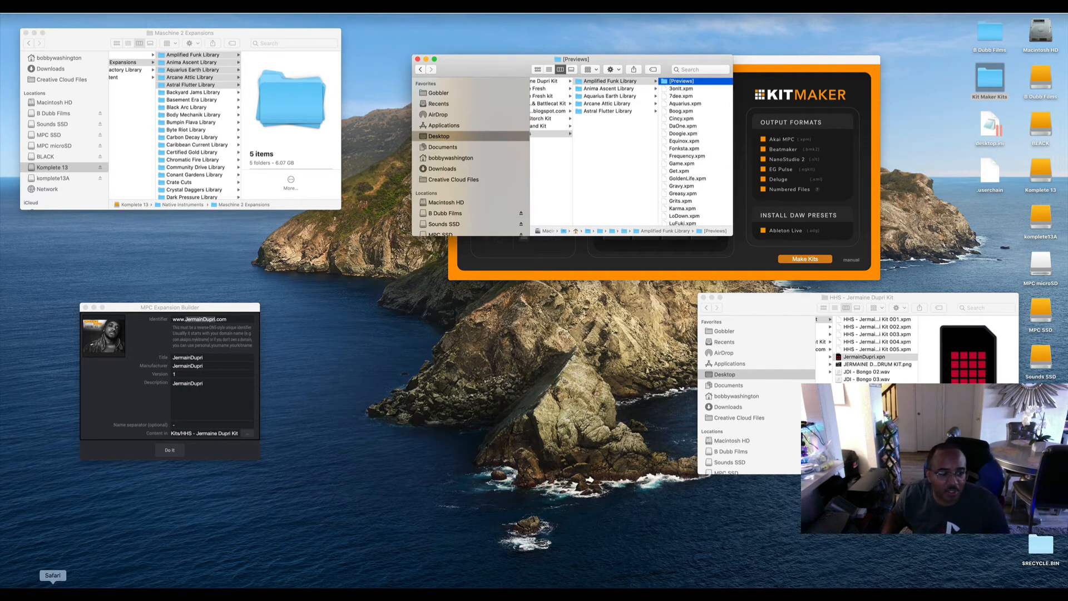
# Switch to Safari, search Google for amplified funk, and look through the results.
pyautogui.click(53, 590)
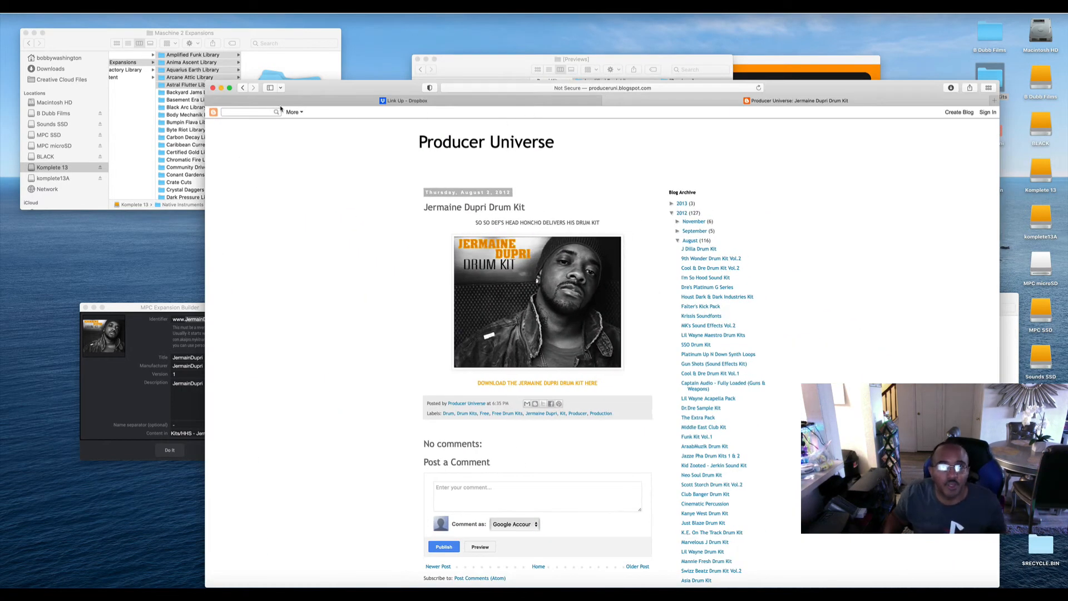
pyautogui.click(242, 89)
pyautogui.click(242, 89)
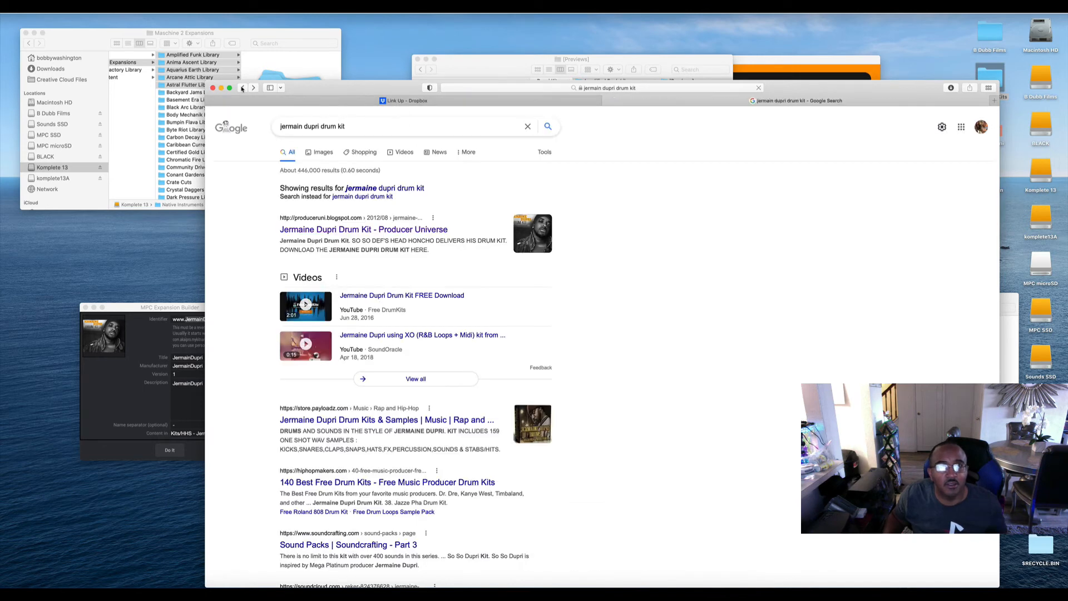
pyautogui.moveTo(359, 126); pyautogui.dragTo(220, 124)
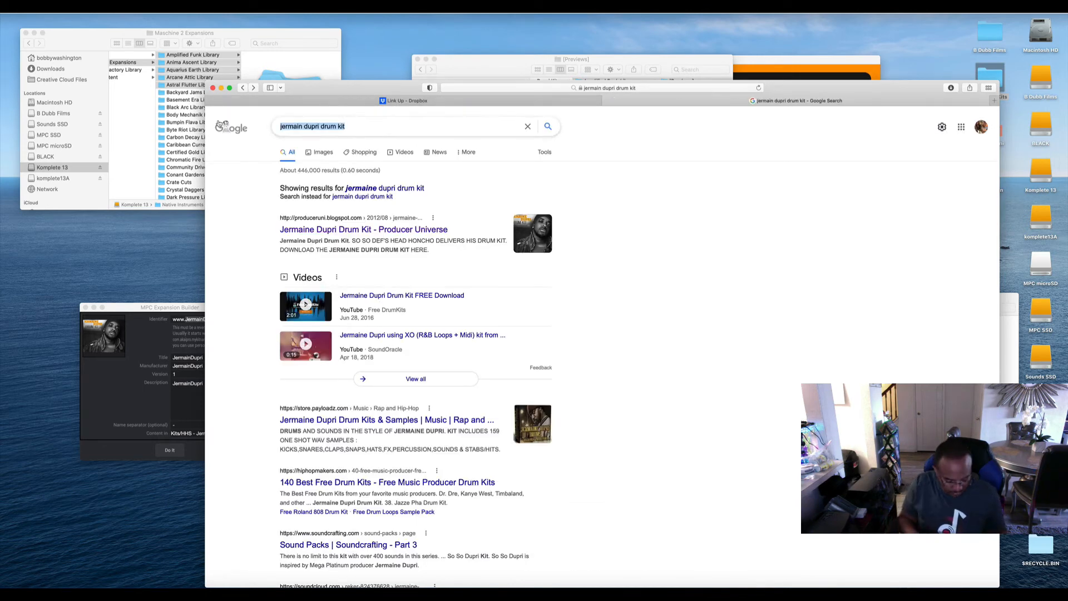
pyautogui.write('amplifie')
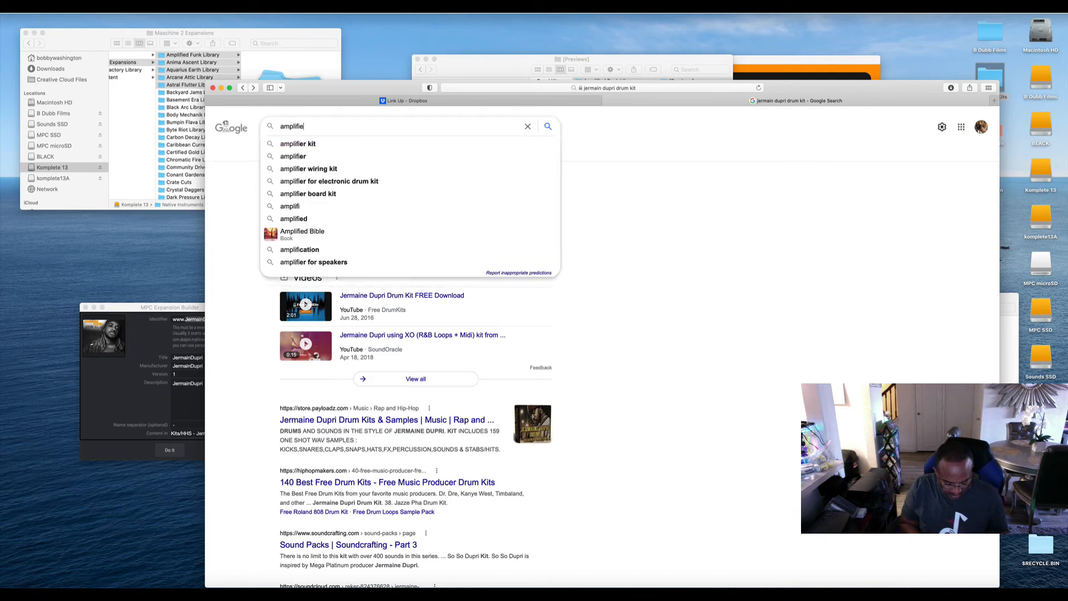
pyautogui.write('d funk')
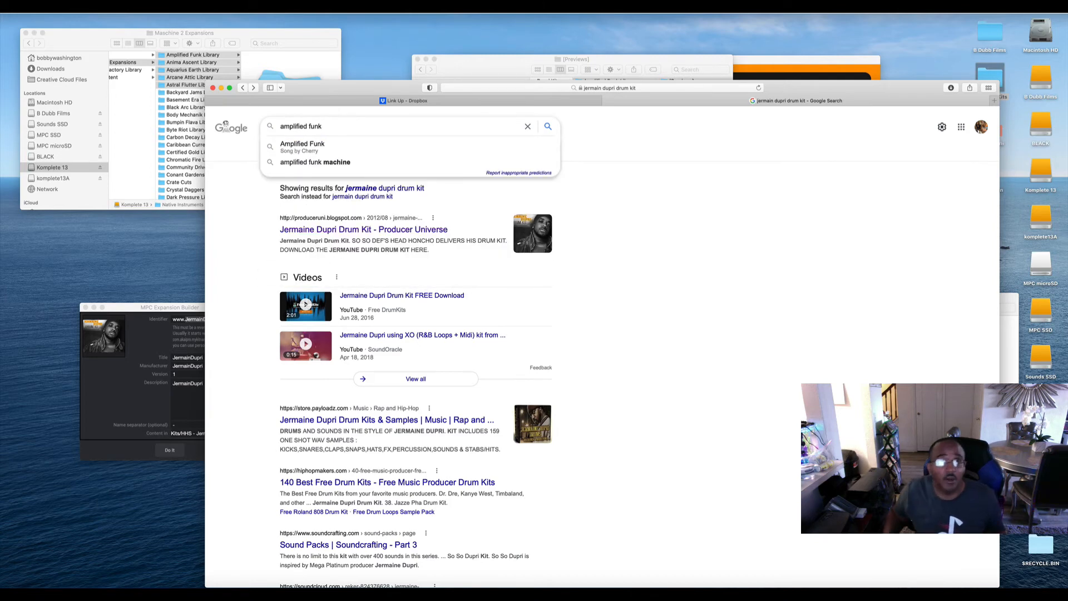
pyautogui.click(298, 146)
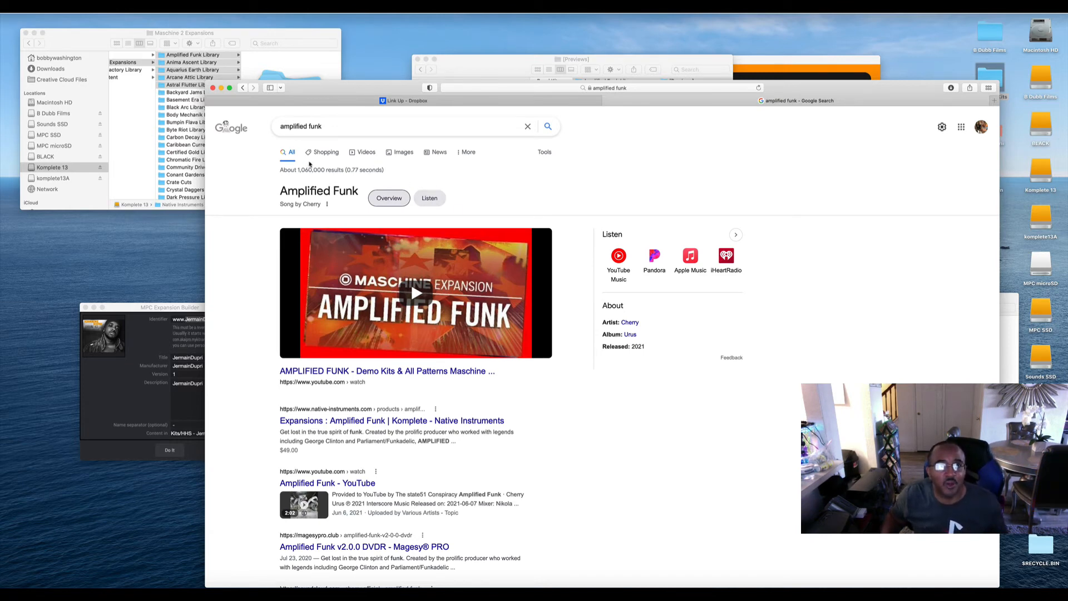
pyautogui.scroll(-2, 516, 222)
pyautogui.scroll(2, 417, 250)
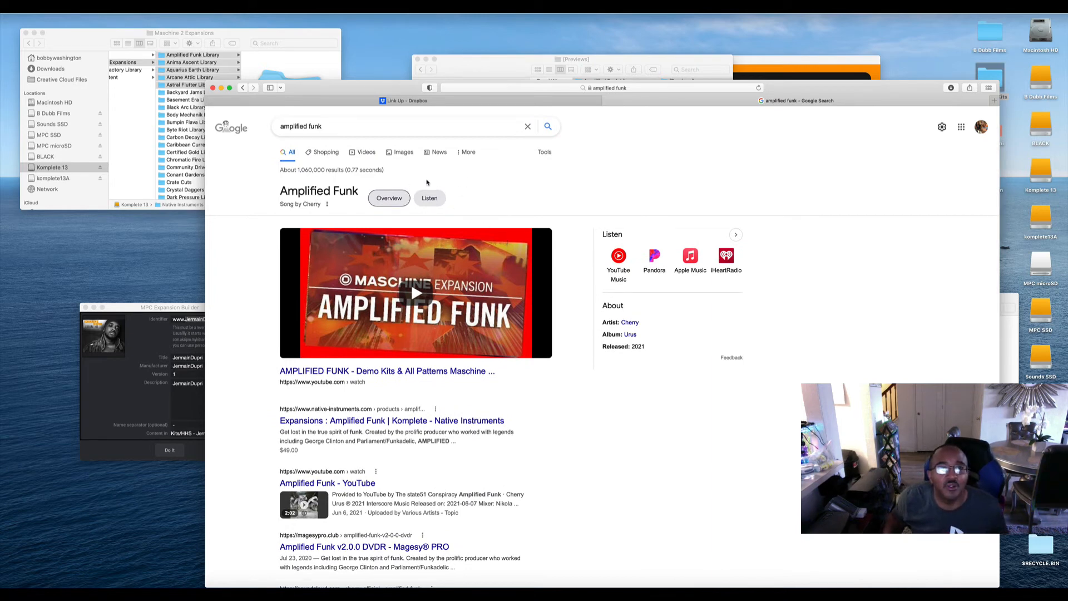
pyautogui.scroll(-2, 427, 183)
pyautogui.scroll(2, 417, 184)
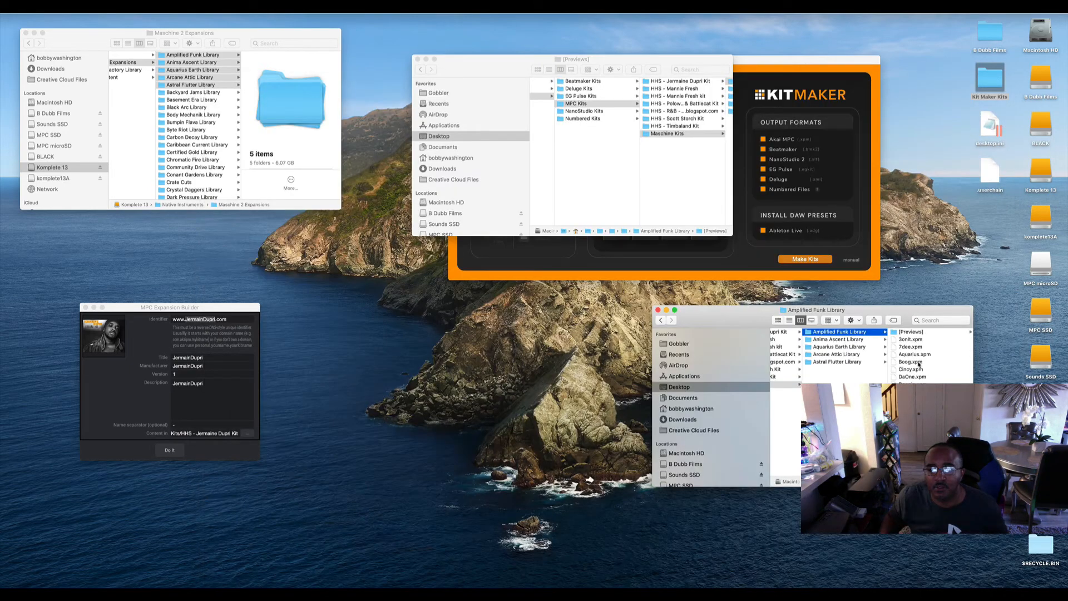
# Find the Amplified Funk artwork in the Amplified Funk Library folder and set it as the expansion image in MPC Expansion Builder.
pyautogui.scroll(10, 919, 375)
pyautogui.scroll(-5, 920, 378)
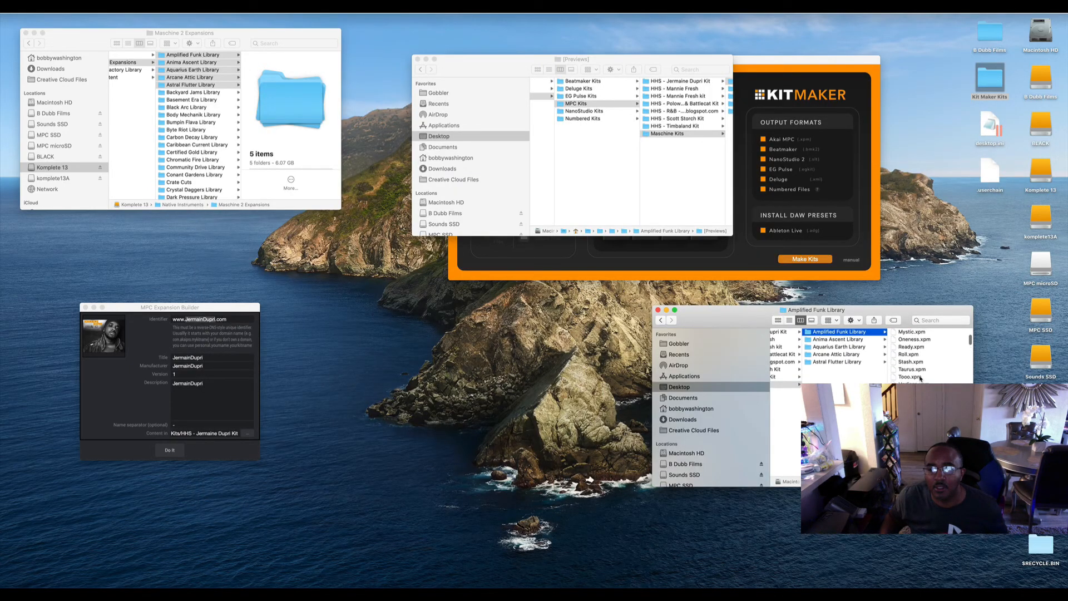
pyautogui.click(914, 391)
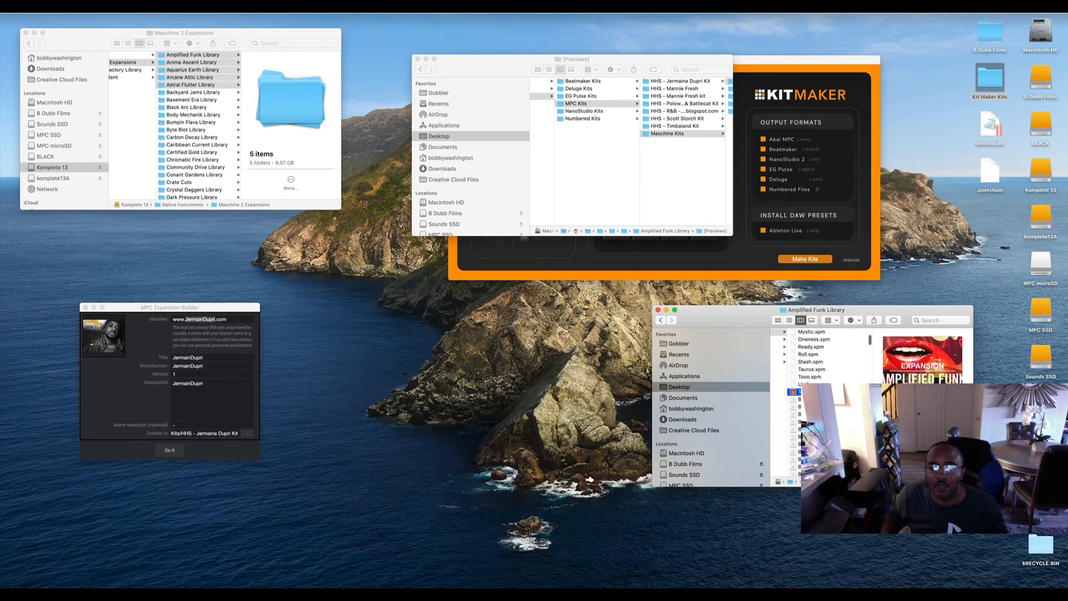
pyautogui.moveTo(795, 392); pyautogui.dragTo(105, 334)
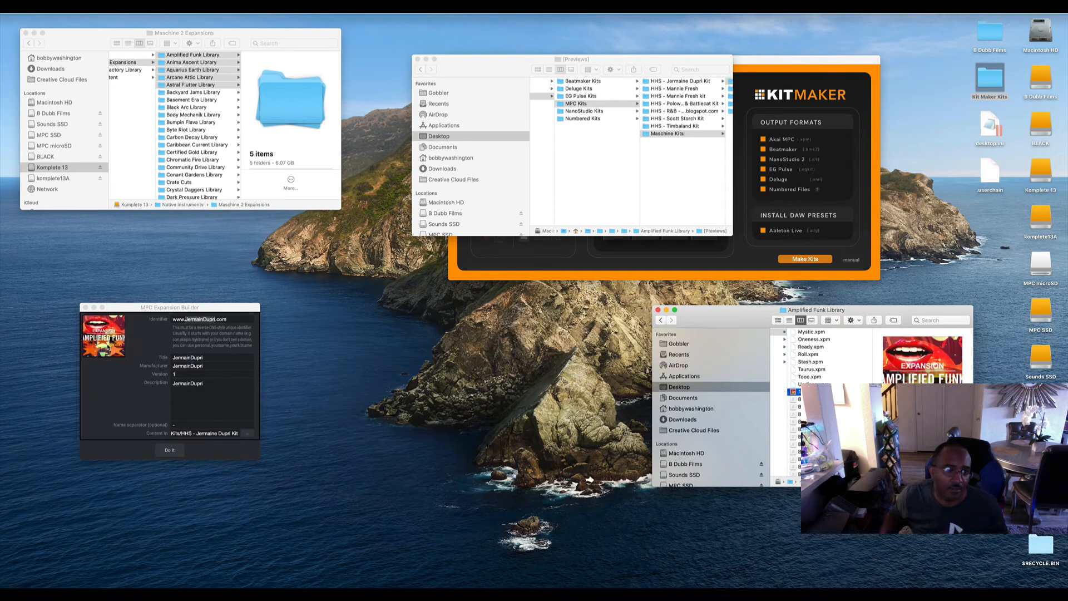
pyautogui.click(216, 321)
pyautogui.moveTo(215, 320); pyautogui.dragTo(185, 319)
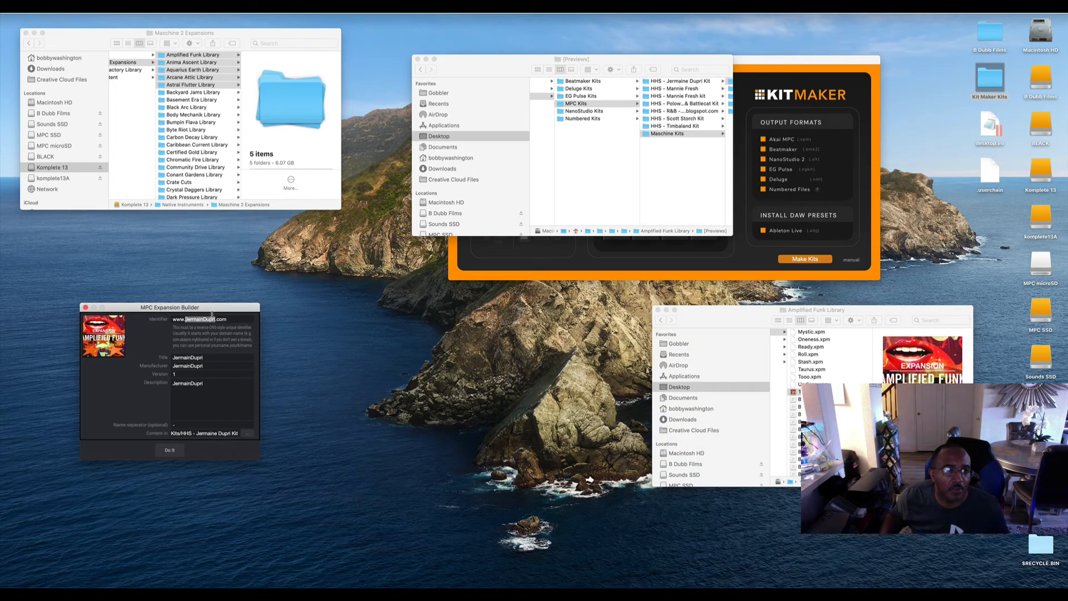
pyautogui.write('Am')
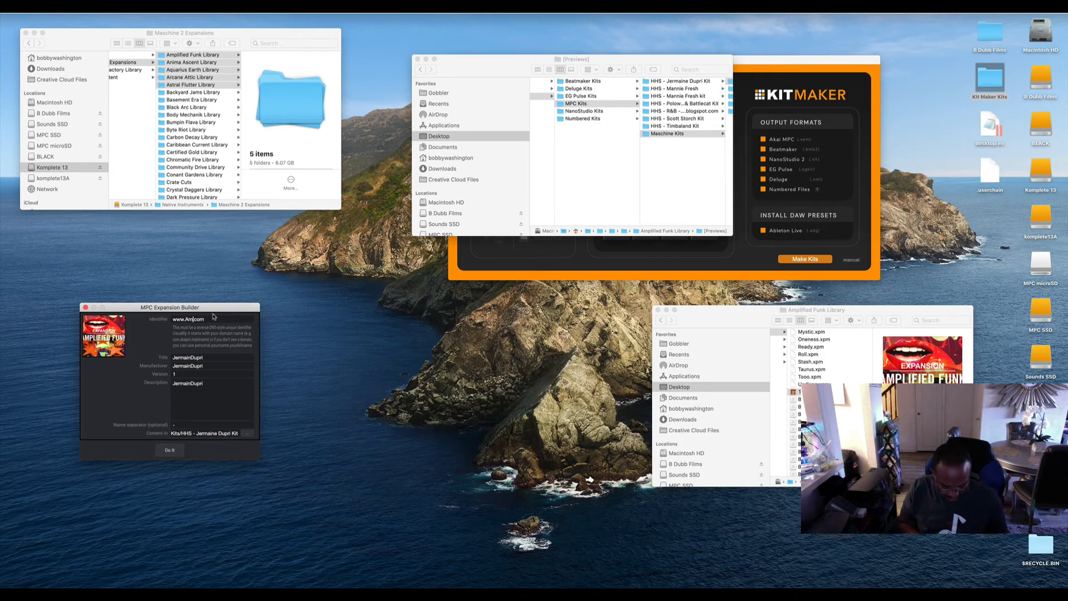
pyautogui.write('plifiedFunk')
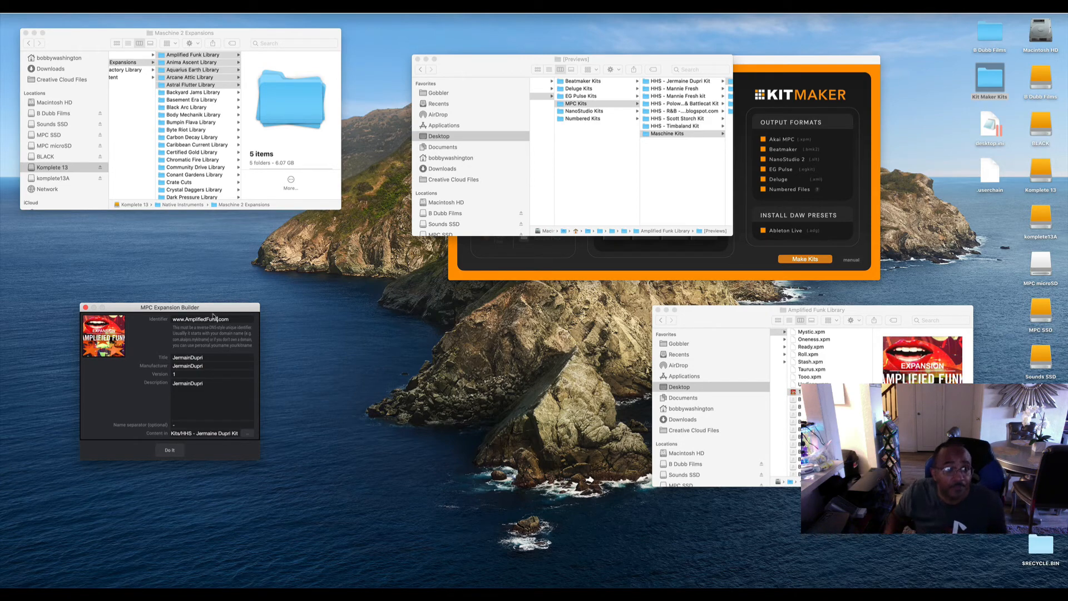
pyautogui.moveTo(217, 319); pyautogui.dragTo(186, 319)
pyautogui.press('super+c')
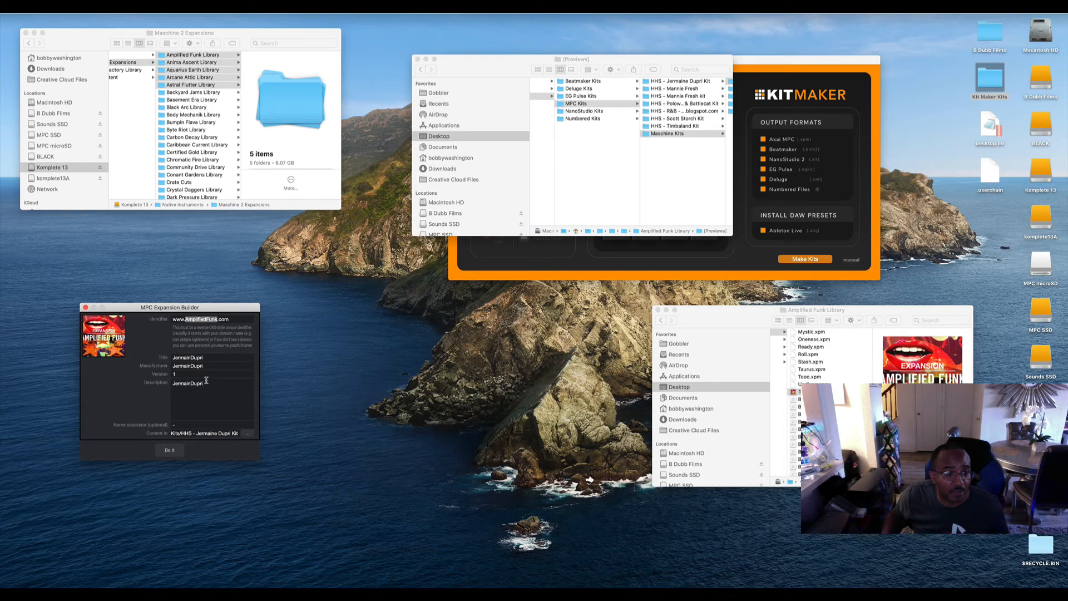
# Set the expansion's title, manufacturer and description to AmplifiedFunk.
pyautogui.doubleClick(192, 357)
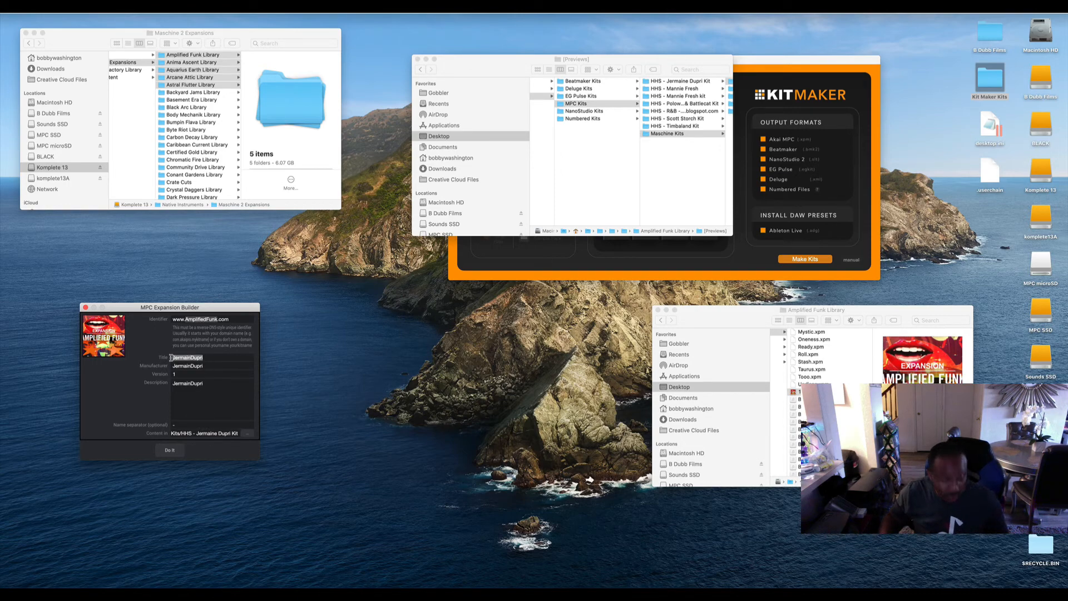
pyautogui.press('super+v')
pyautogui.doubleClick(191, 365)
pyautogui.press('super+v')
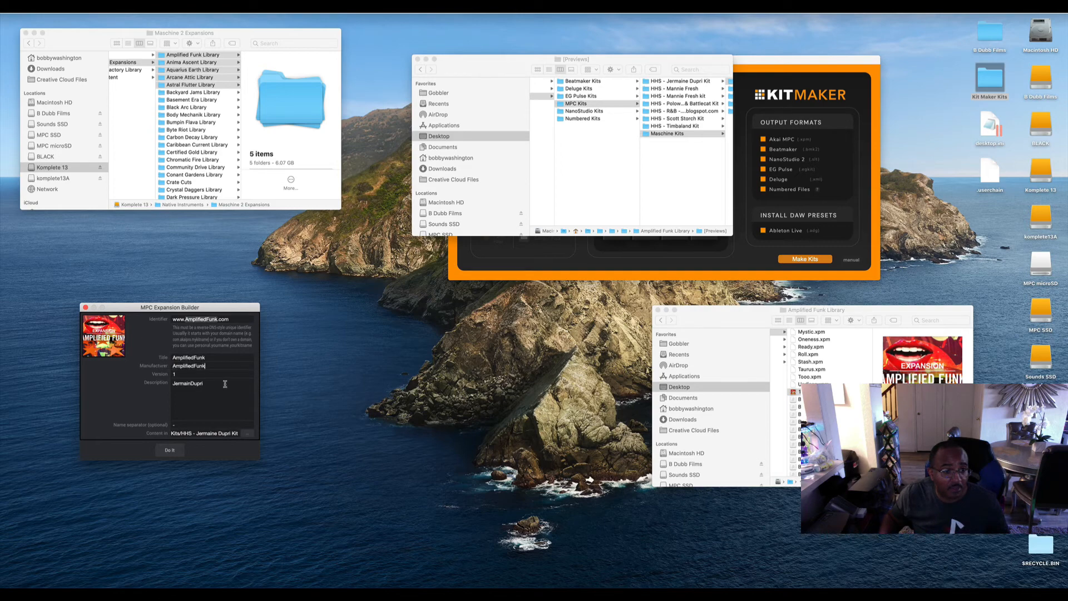
pyautogui.moveTo(204, 383); pyautogui.dragTo(185, 378)
pyautogui.doubleClick(186, 381)
pyautogui.press('super+v')
# Set the expansion's content folder to MPC Kits > Maschine Kits > Amplified Funk Library.
pyautogui.click(246, 434)
pyautogui.click(535, 120)
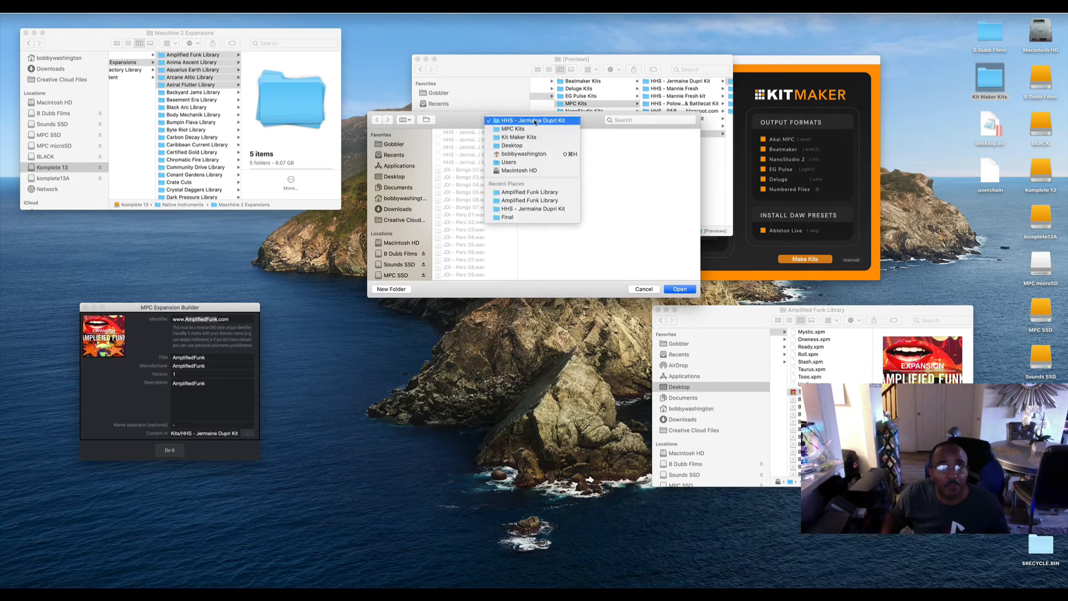
pyautogui.click(533, 129)
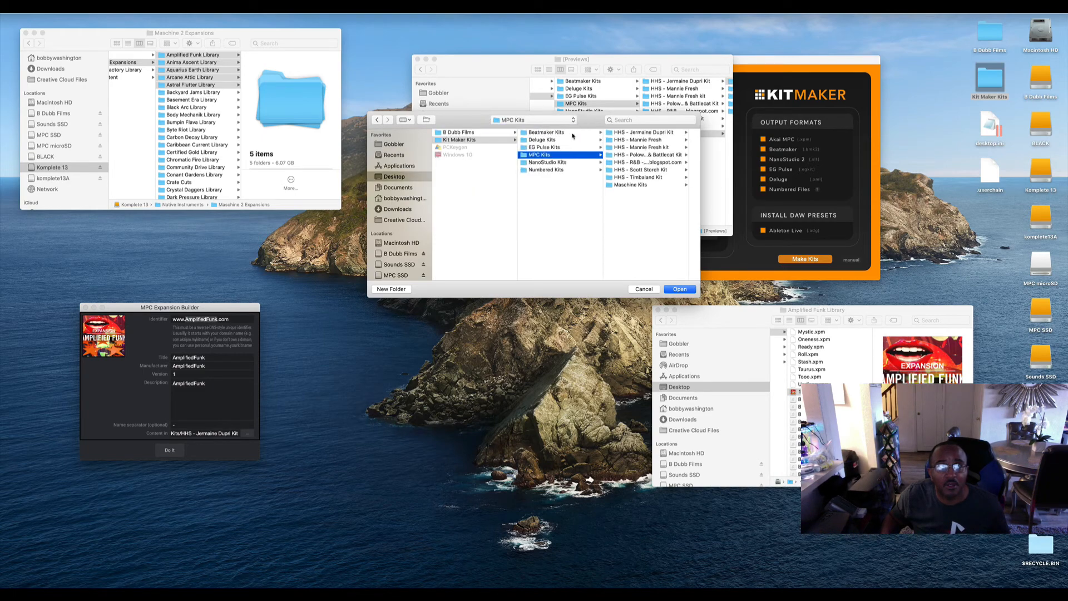
pyautogui.click(630, 185)
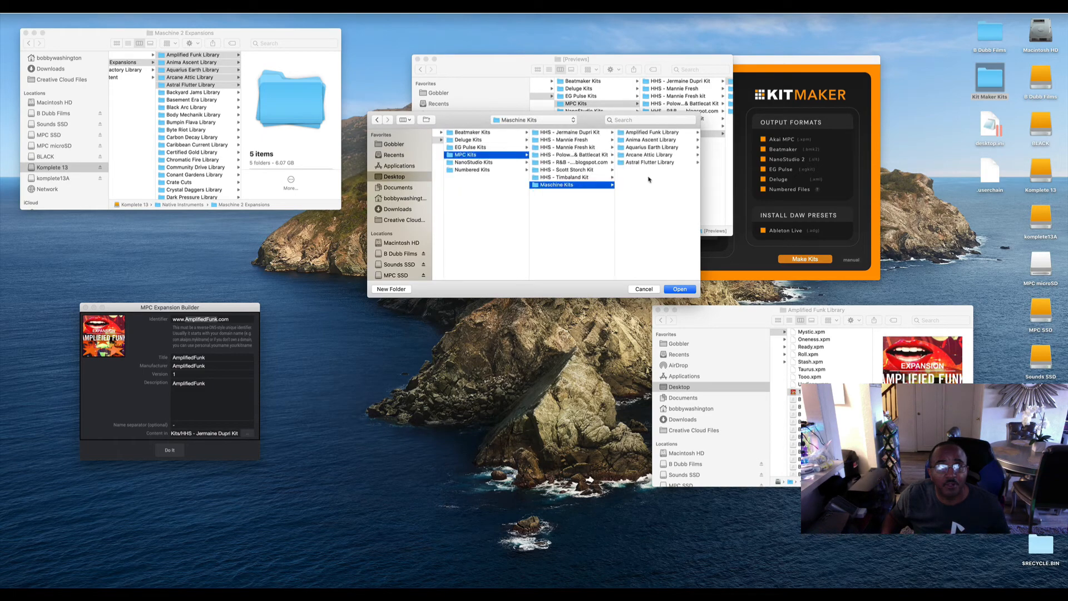
pyautogui.click(655, 133)
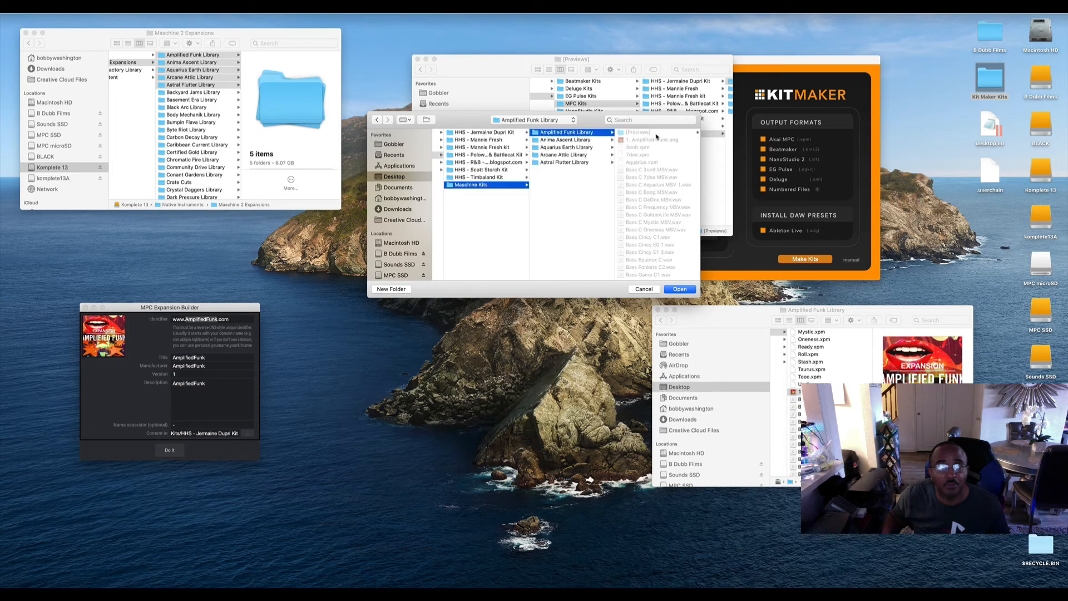
pyautogui.click(686, 292)
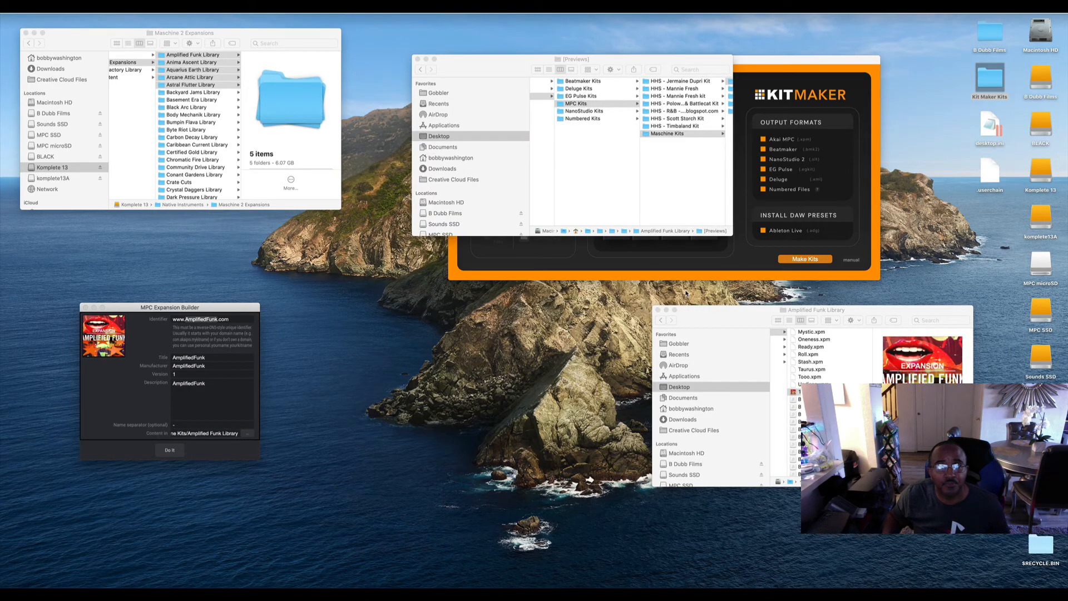
# Build the expansion despite its warnings, choosing Desktop > Kit Maker Kits > MPC Kits > Maschine Kits > Amplified Funk Library as the save location.
pyautogui.click(170, 452)
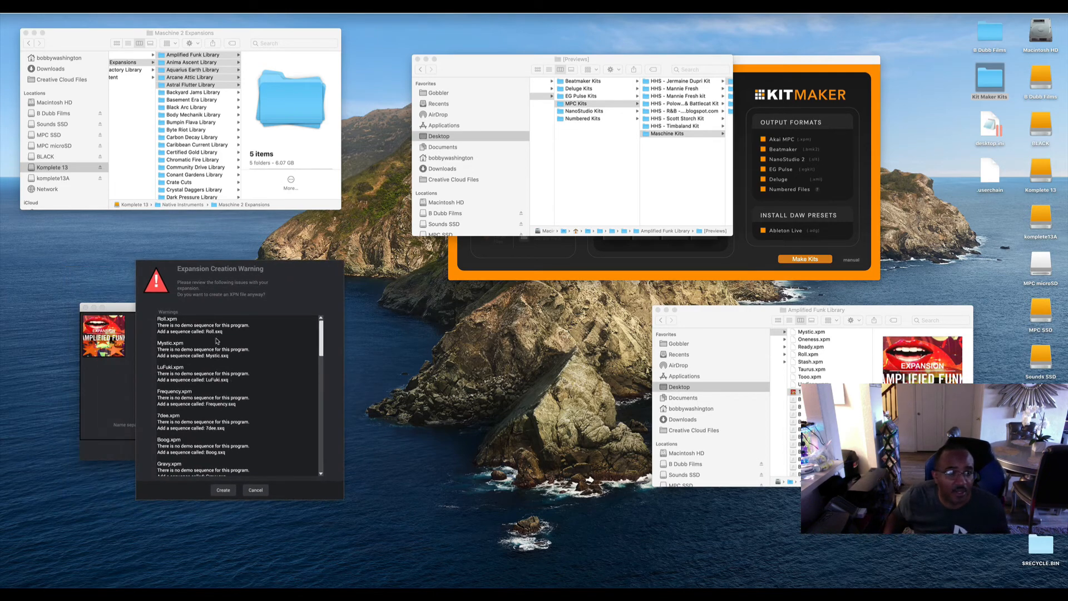
pyautogui.click(223, 490)
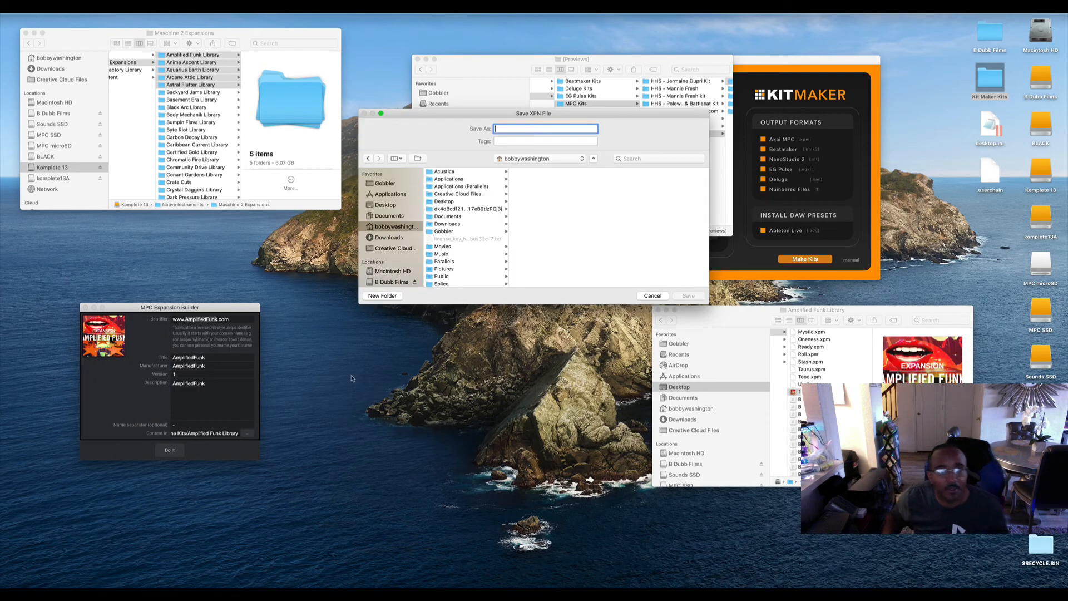
pyautogui.click(390, 205)
pyautogui.click(459, 179)
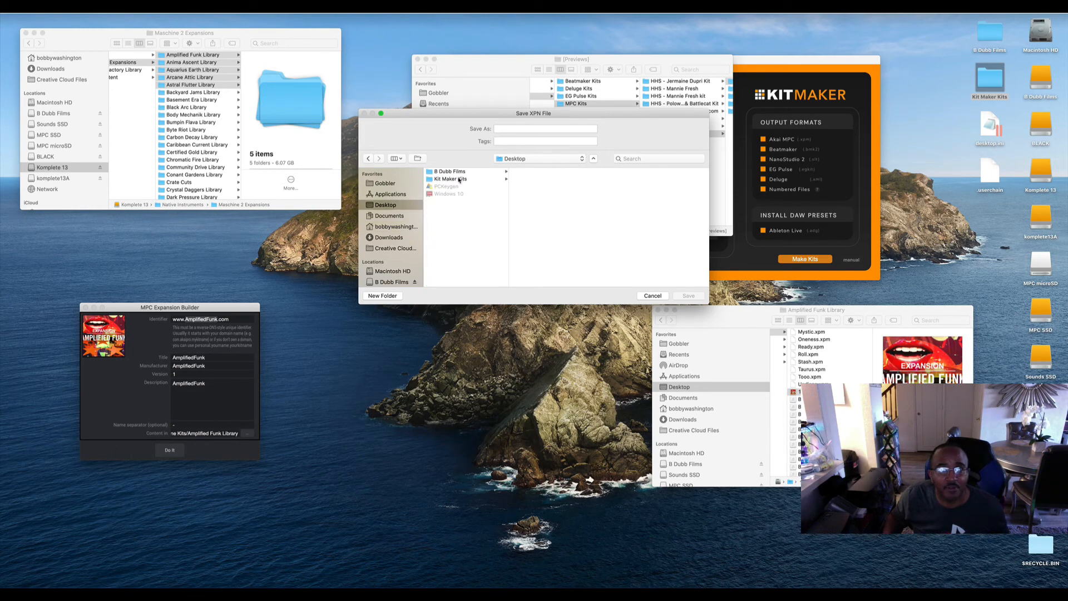
pyautogui.click(535, 195)
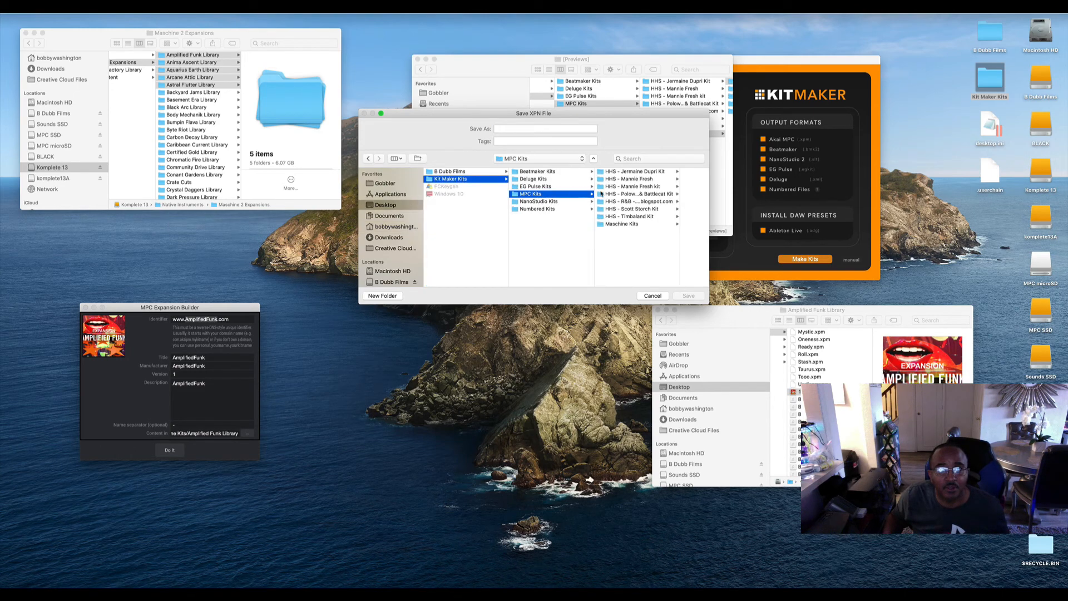
pyautogui.click(618, 224)
pyautogui.click(658, 172)
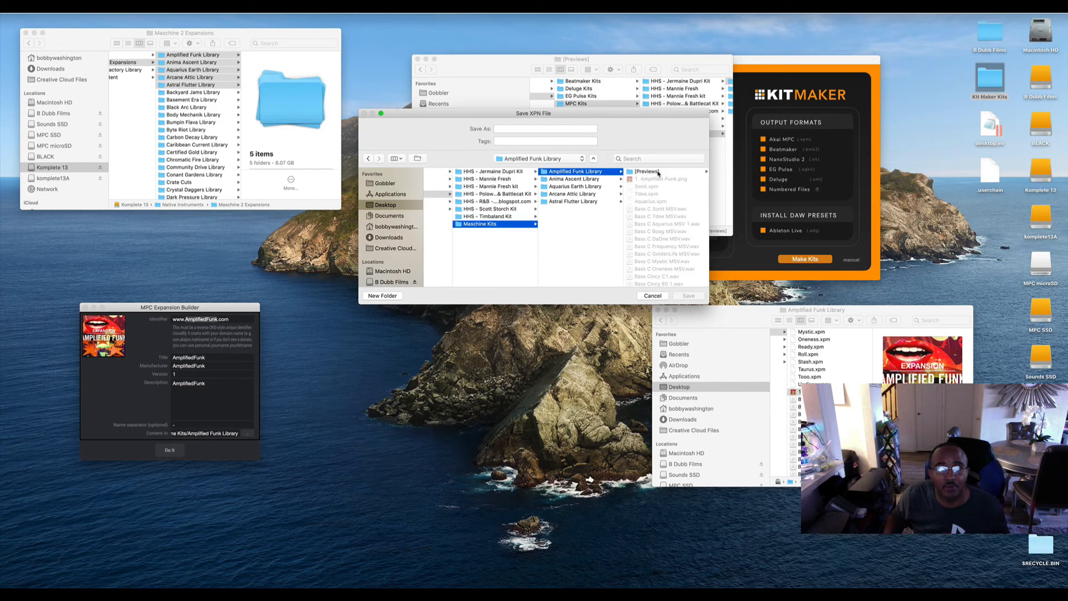
# Save the XPN file as AmplifiedFunk and acknowledge the finished build.
pyautogui.click(510, 129)
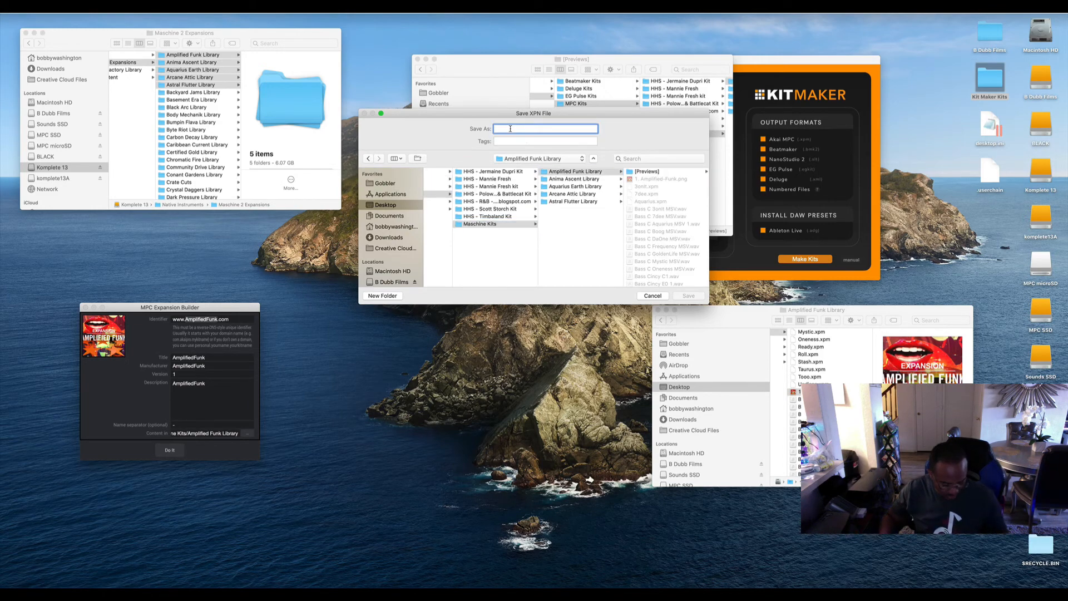
pyautogui.press('super+v')
pyautogui.click(689, 296)
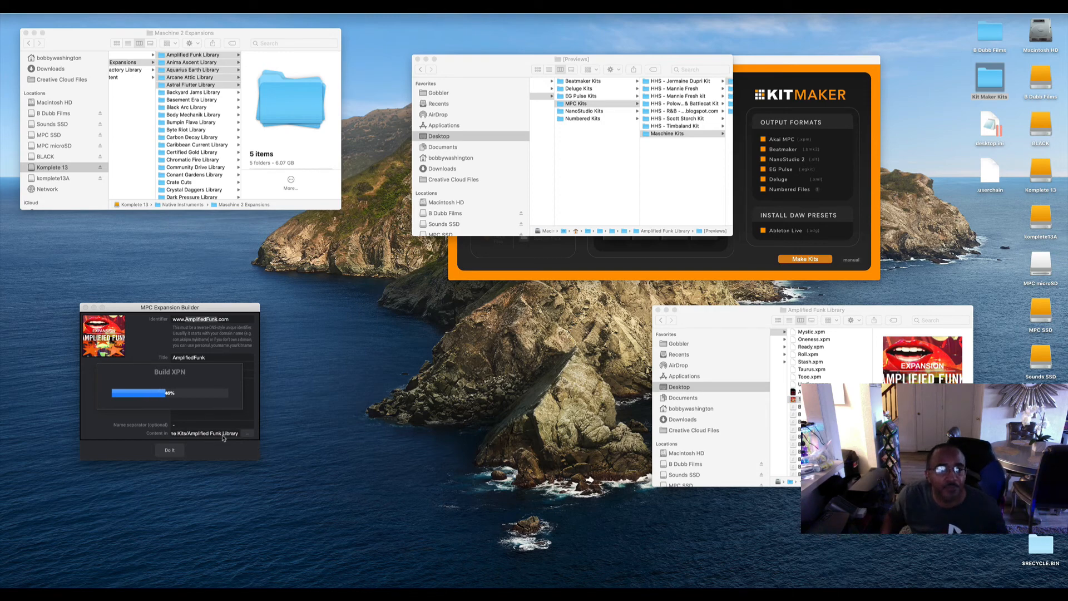
pyautogui.moveTo(190, 308); pyautogui.dragTo(241, 308)
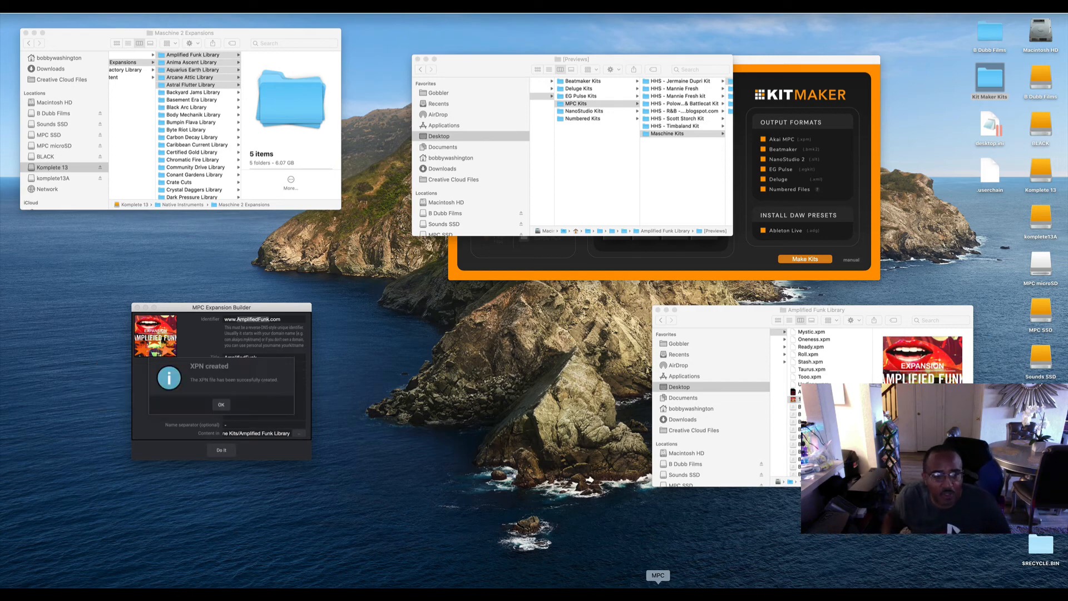
pyautogui.click(221, 405)
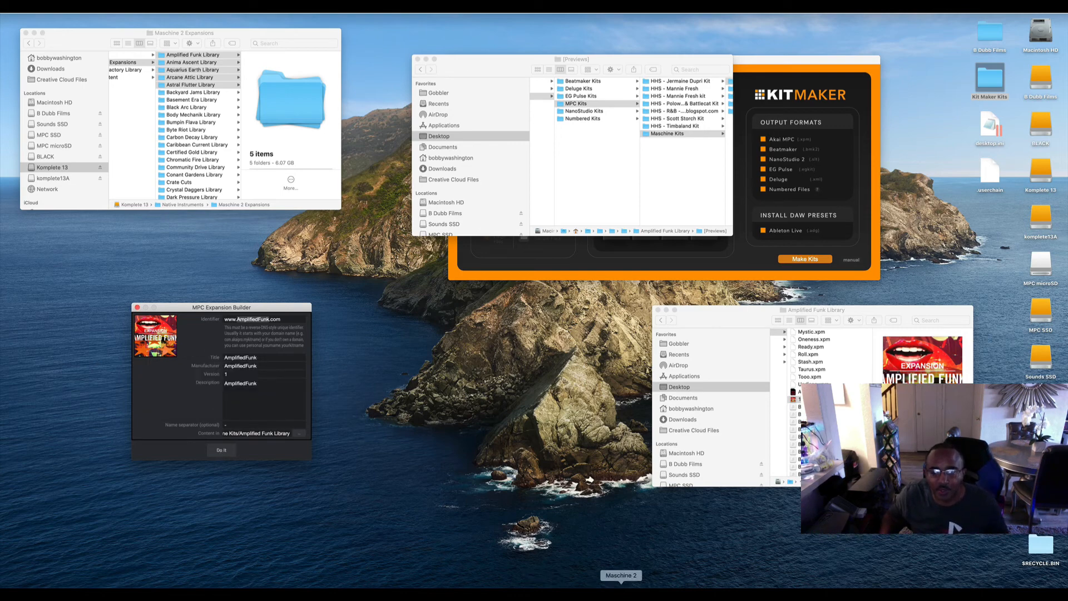
# Switch to MPC and import the AmplifiedFunk XPN file from the Amplified Funk Library folder in Finder.
pyautogui.click(662, 591)
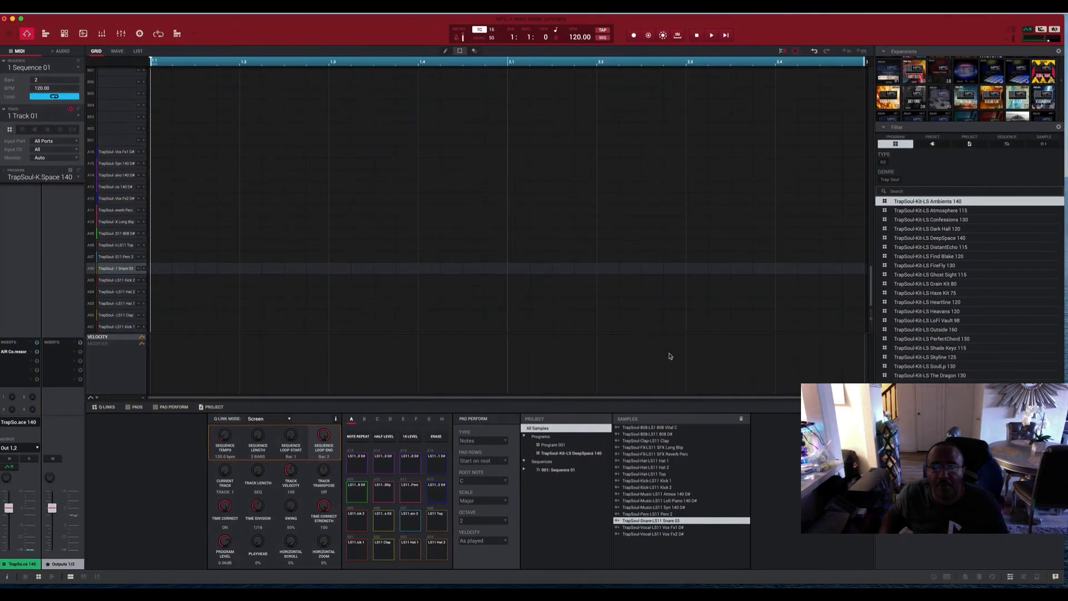
pyautogui.click(16, 590)
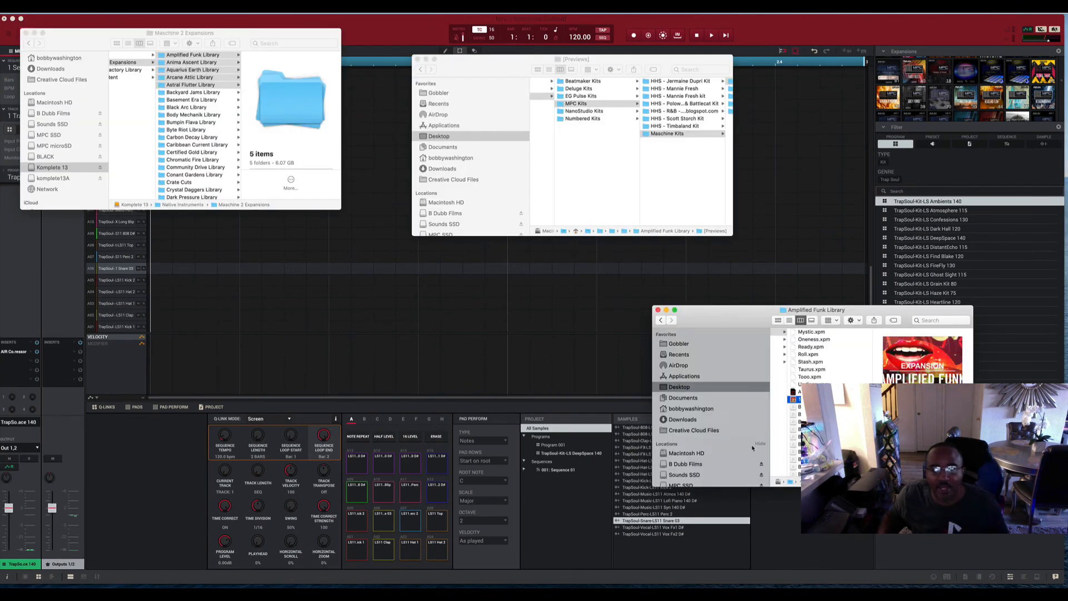
pyautogui.hscroll(-1, 835, 377)
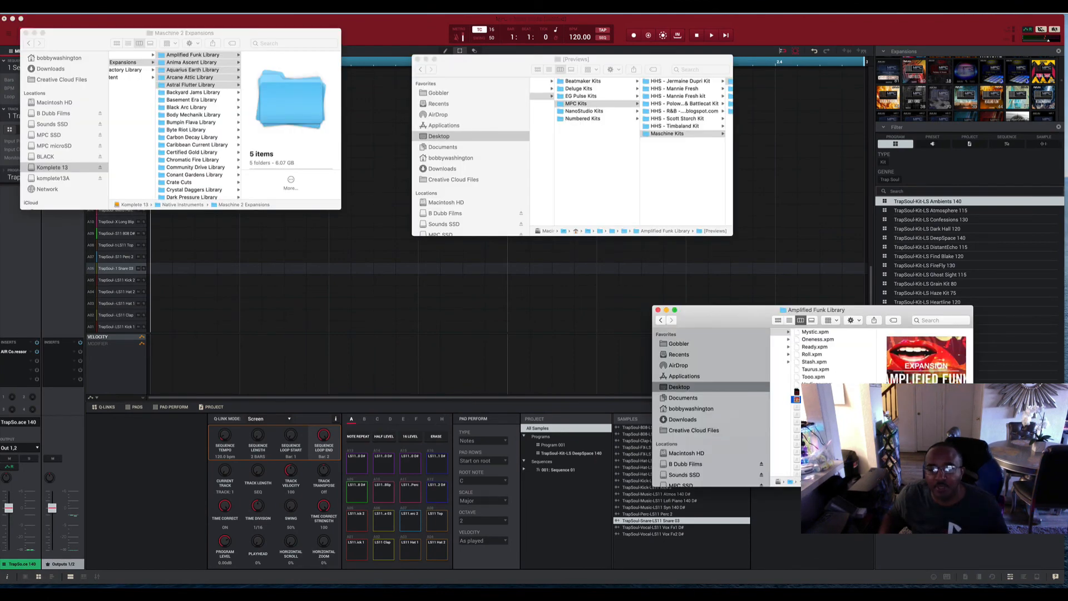
pyautogui.click(816, 392)
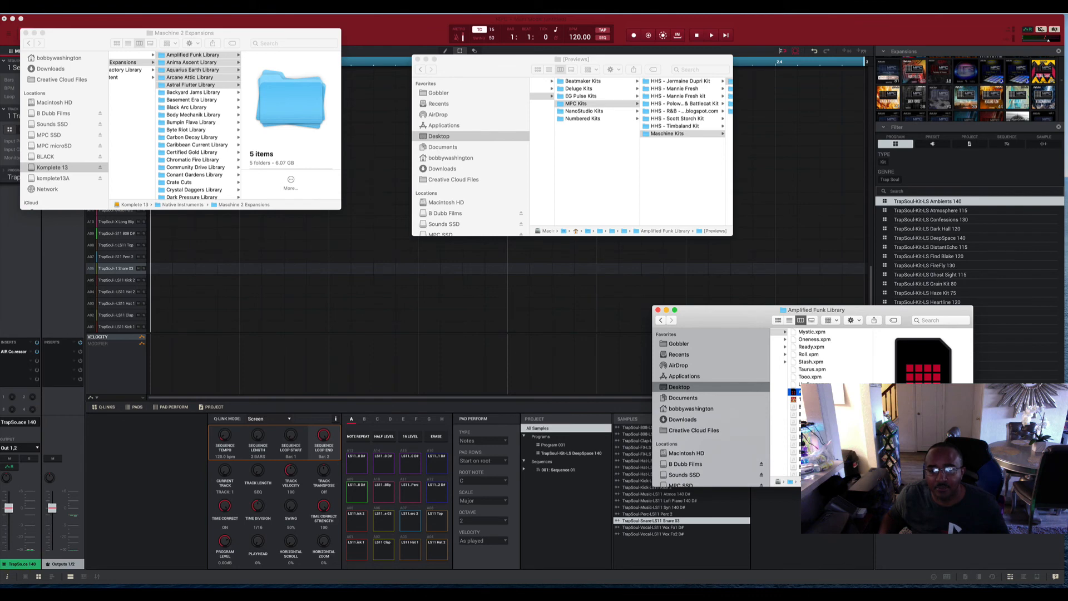
pyautogui.moveTo(795, 391); pyautogui.dragTo(501, 366)
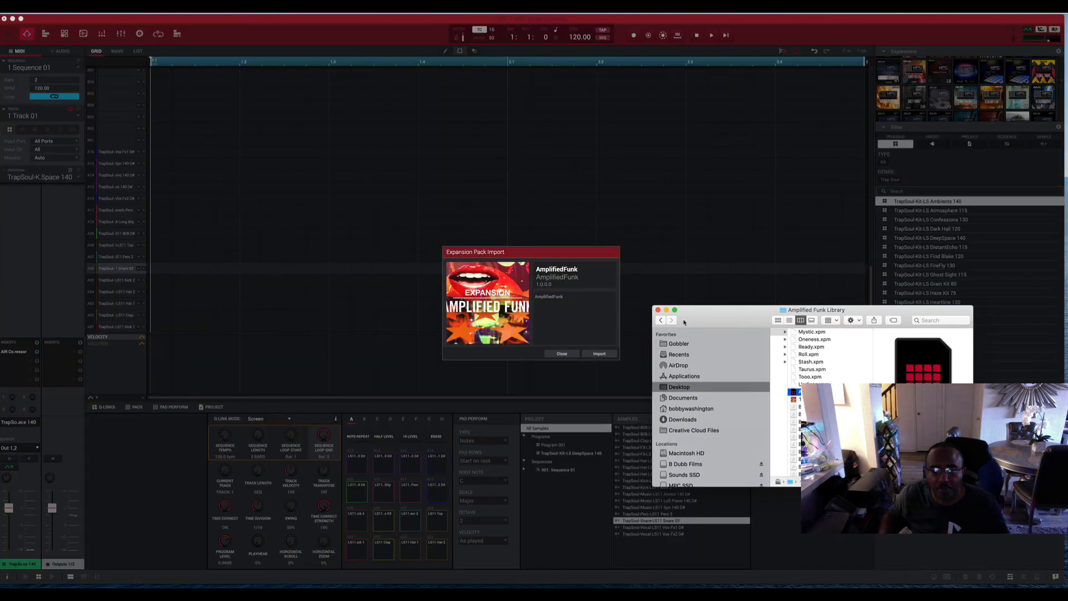
pyautogui.click(599, 355)
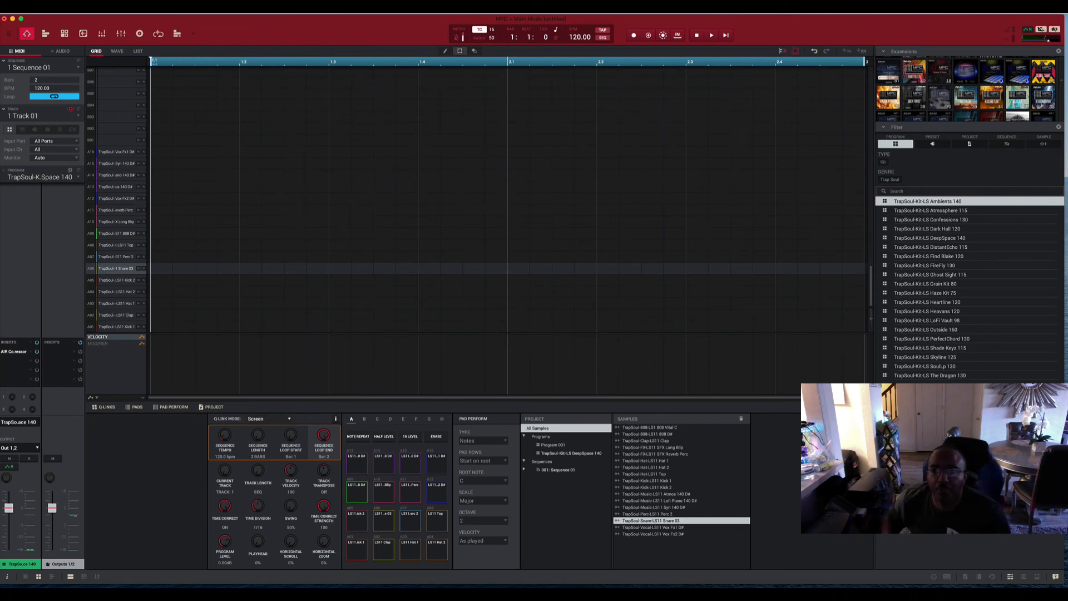
pyautogui.click(836, 7)
pyautogui.click(853, 36)
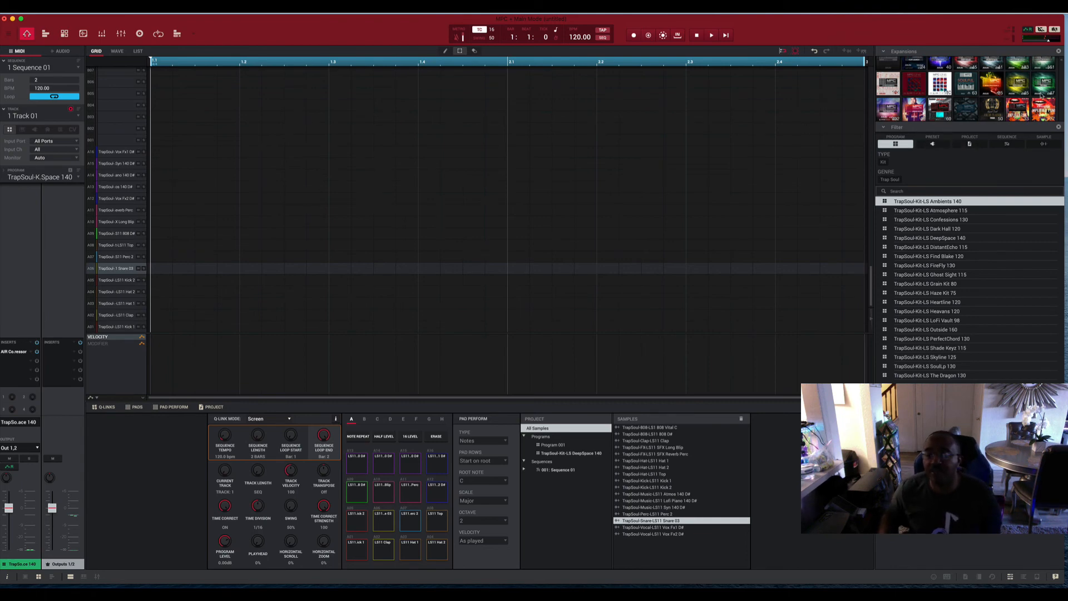
# Open the Amplified Funk expansion in the browser and look through its programs, including 7dee, Aquarius and Cincy.
pyautogui.scroll(-2, 986, 105)
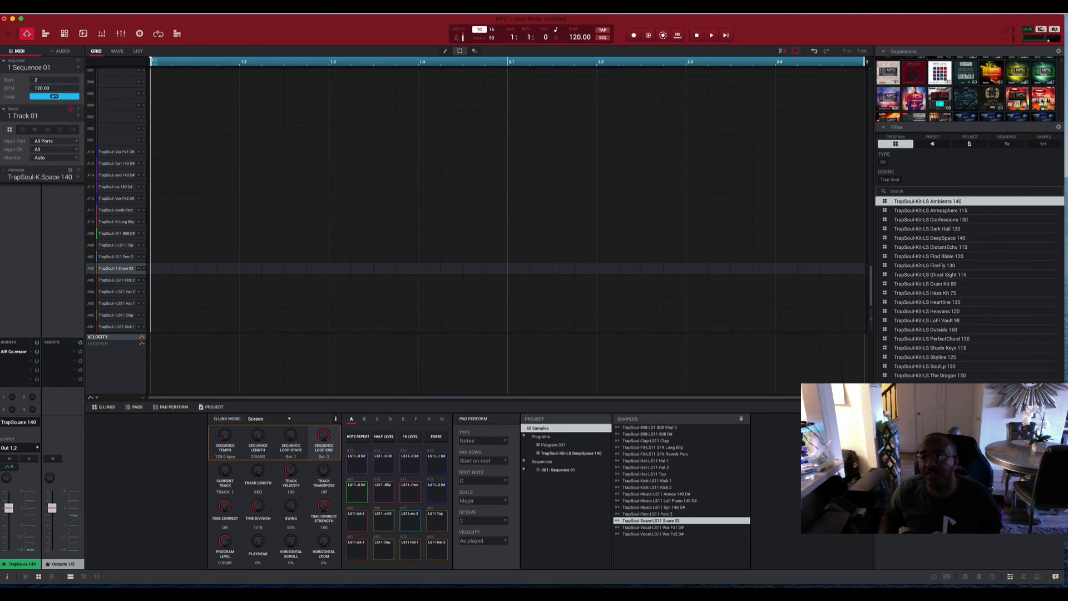
pyautogui.click(1041, 98)
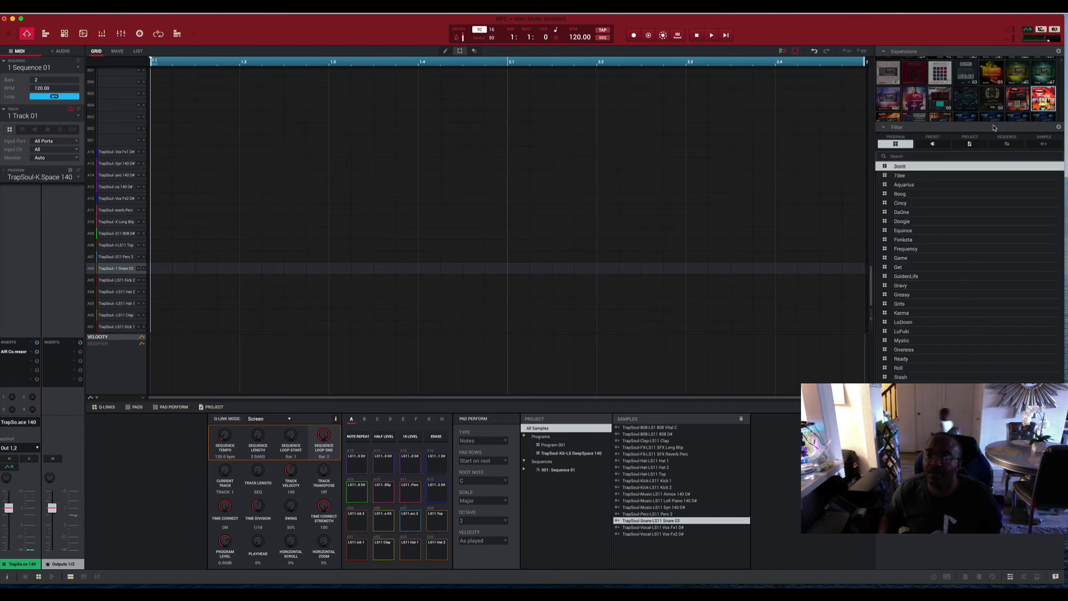
pyautogui.click(900, 176)
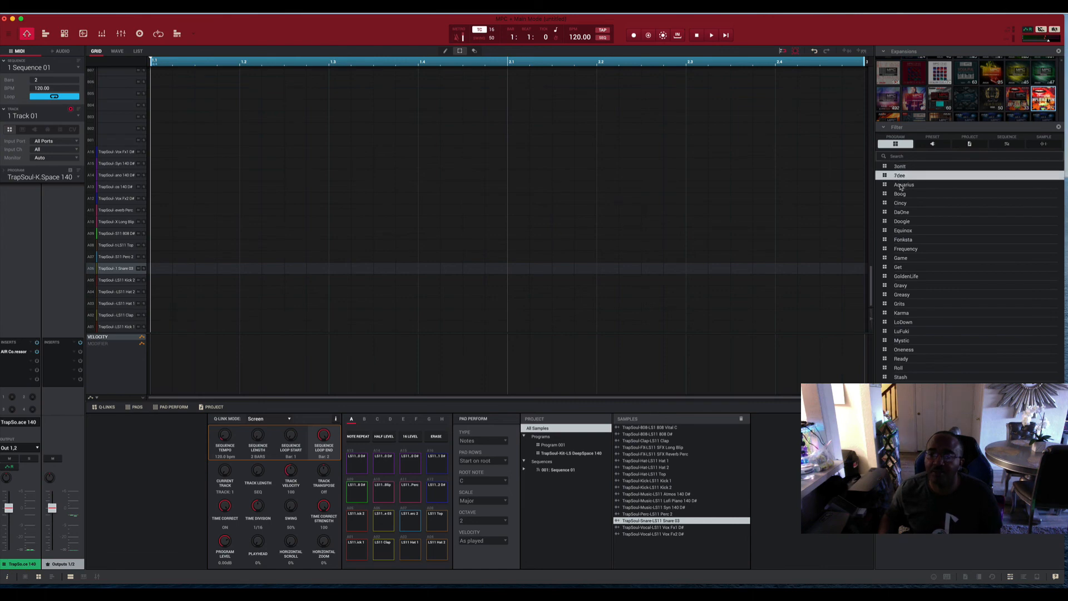
pyautogui.click(899, 186)
pyautogui.click(900, 202)
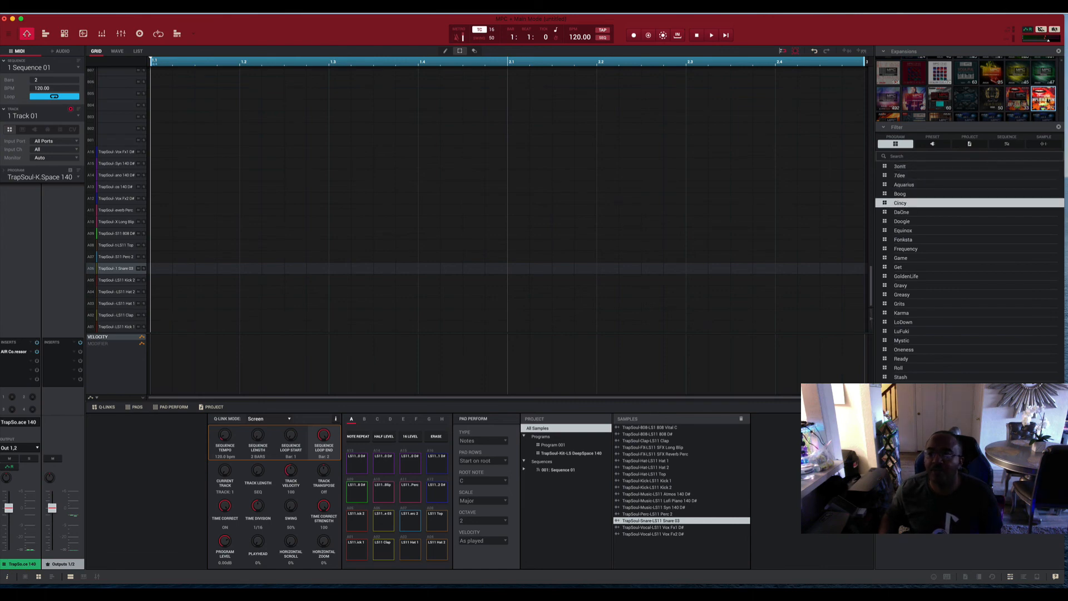
# Find the JermainDupri expansion in the browser and load its HHS - Jermaine Dupri Kit 001 program.
pyautogui.scroll(-2, 1023, 99)
pyautogui.scroll(-5, 1023, 99)
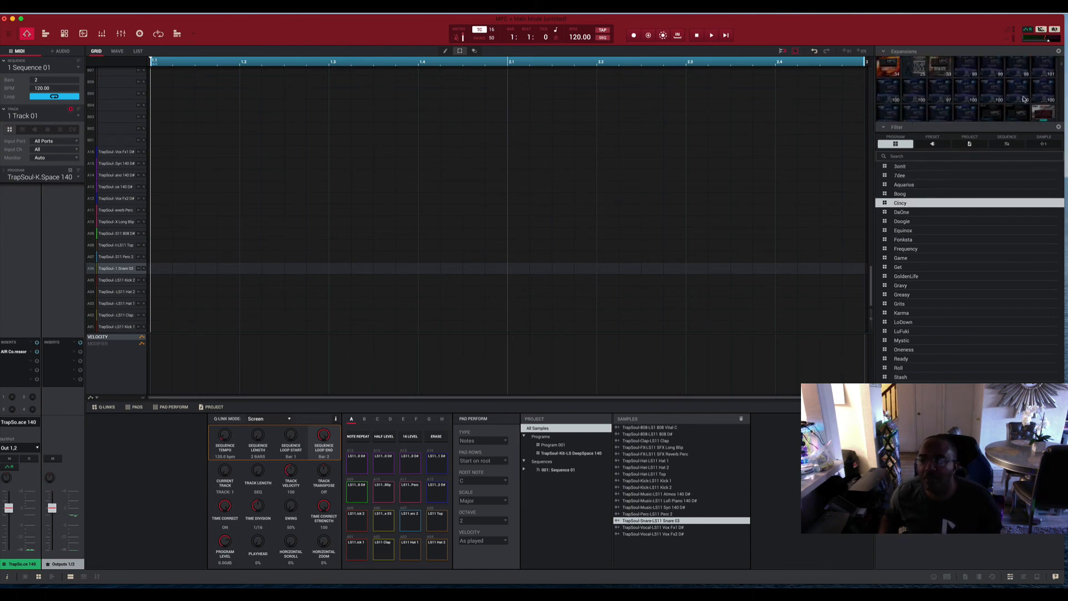
pyautogui.scroll(-5, 1023, 99)
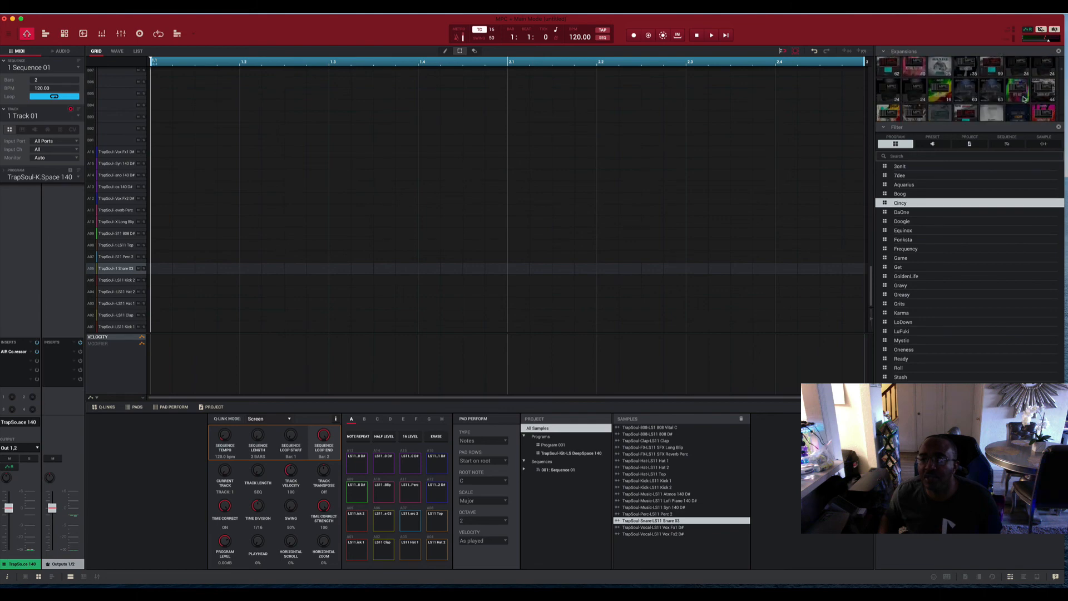
pyautogui.scroll(-5, 1024, 99)
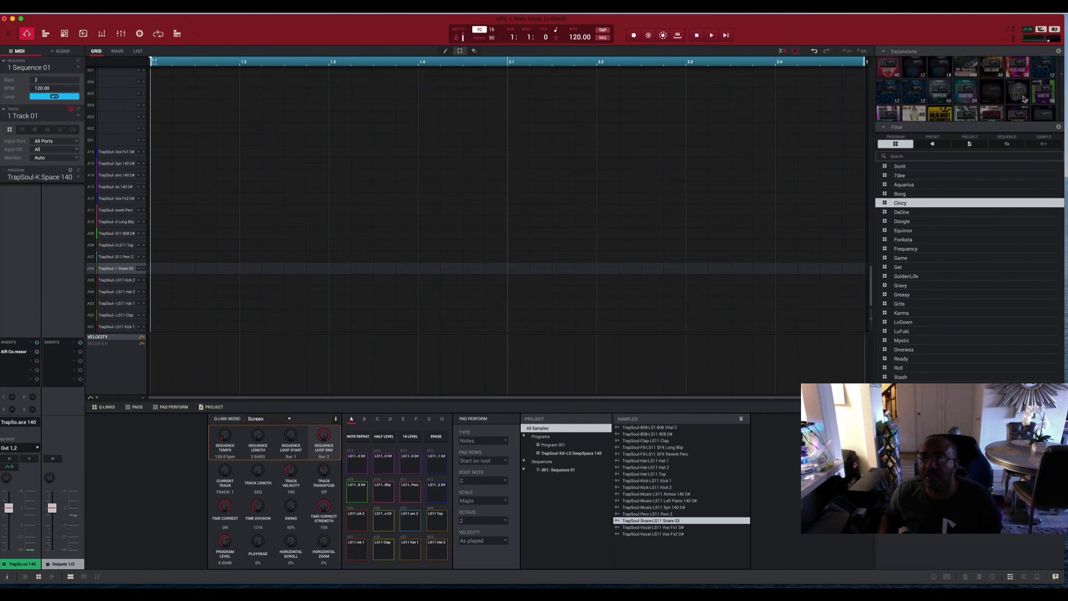
pyautogui.scroll(-5, 1023, 99)
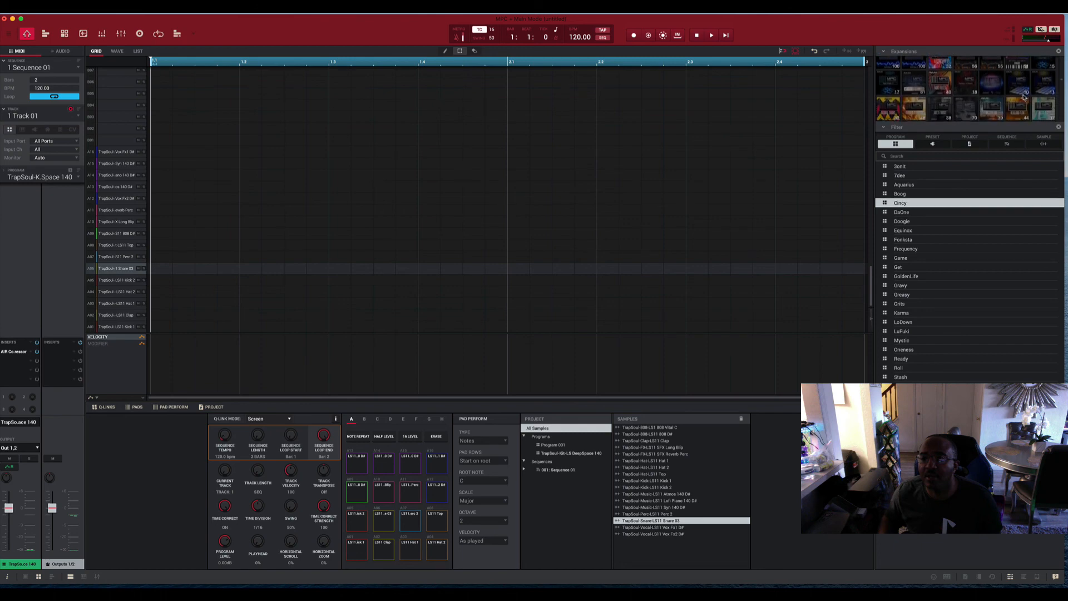
pyautogui.scroll(-2, 1023, 98)
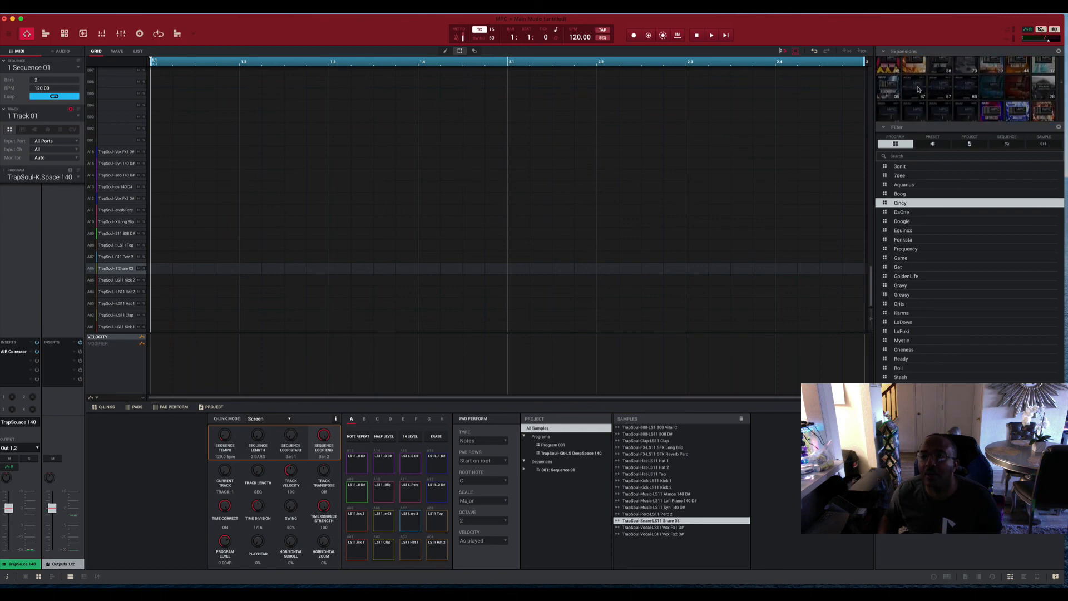
pyautogui.scroll(-5, 910, 92)
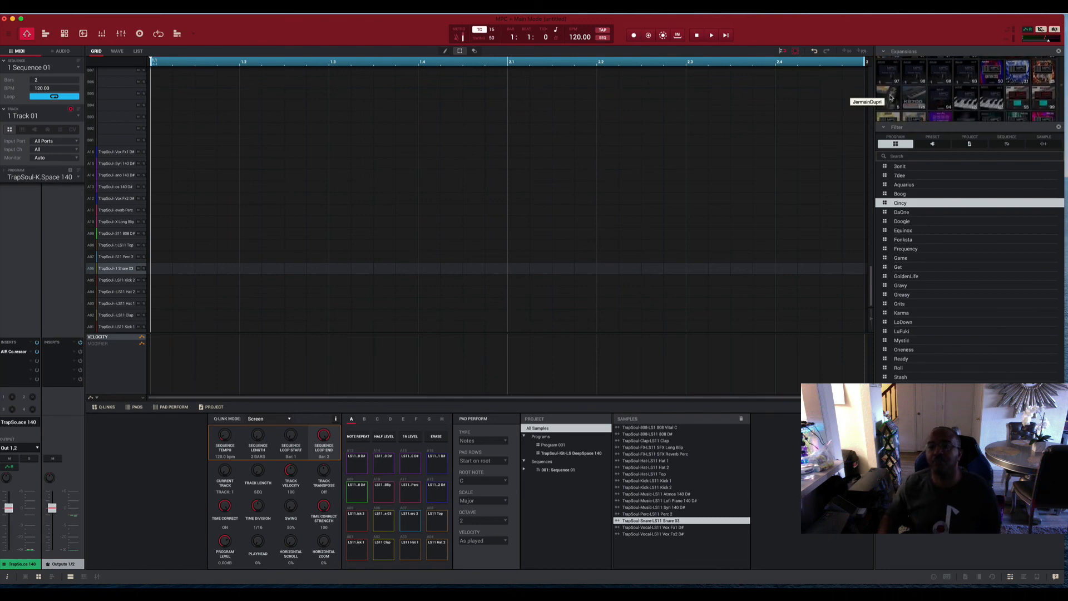
pyautogui.click(889, 97)
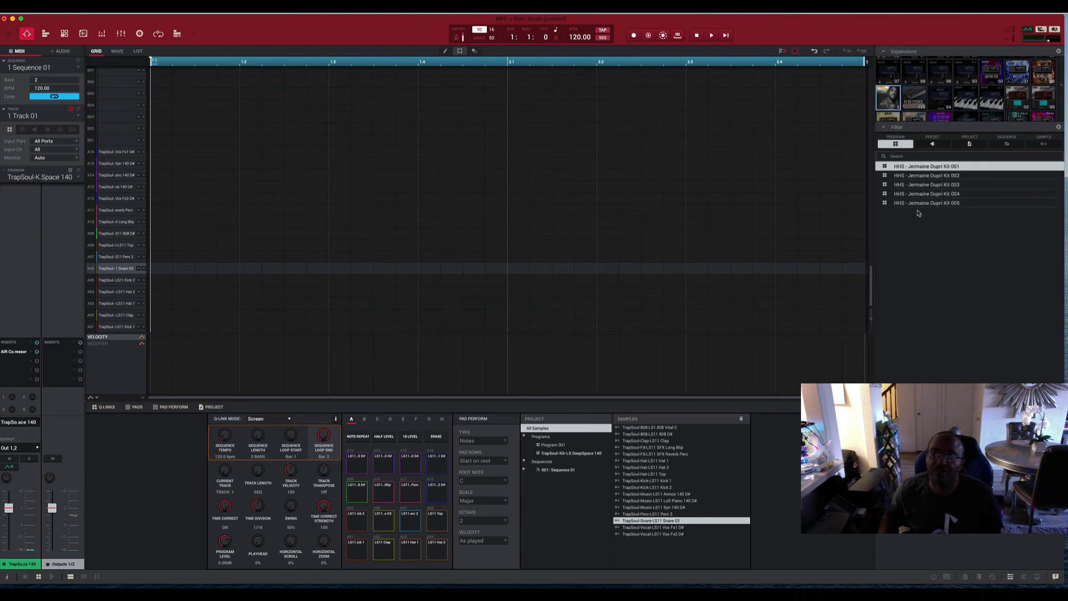
pyautogui.doubleClick(902, 167)
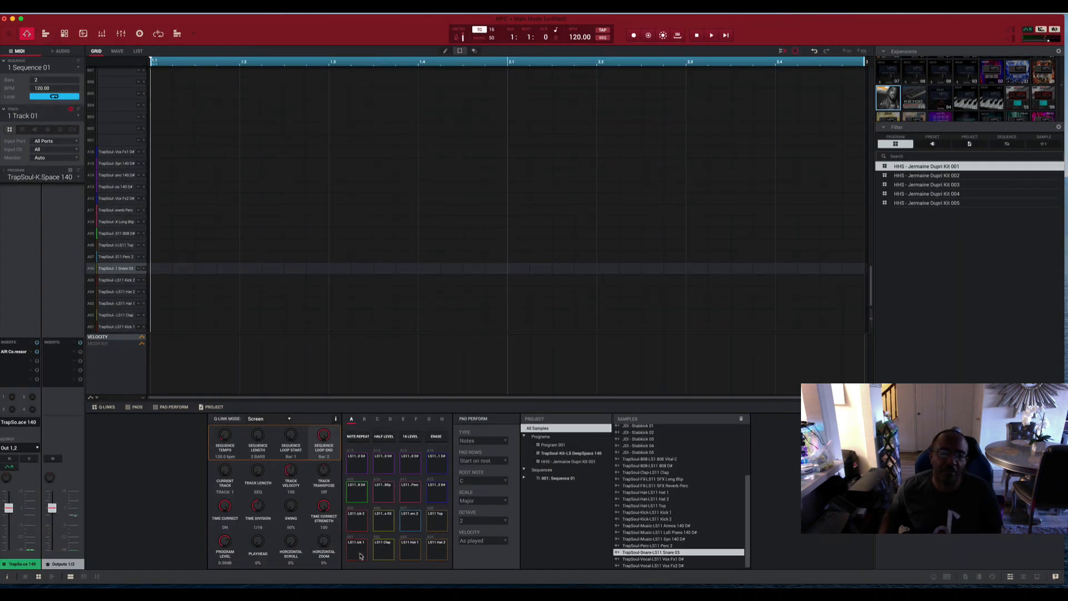
# Audition the first four pads of pad bank A.
pyautogui.click(361, 553)
pyautogui.click(383, 551)
pyautogui.click(411, 550)
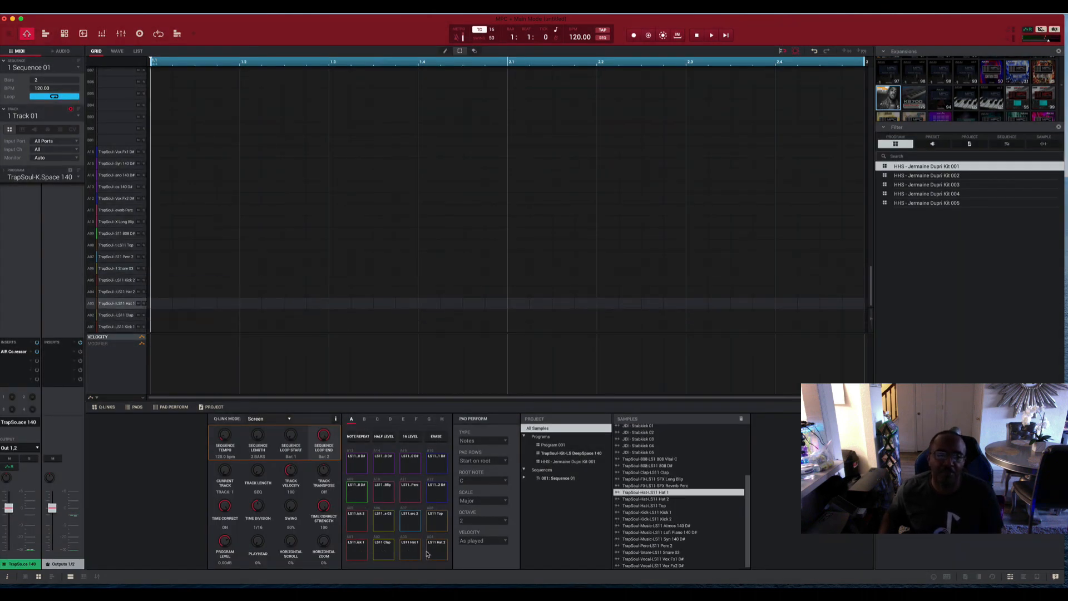
pyautogui.click(427, 554)
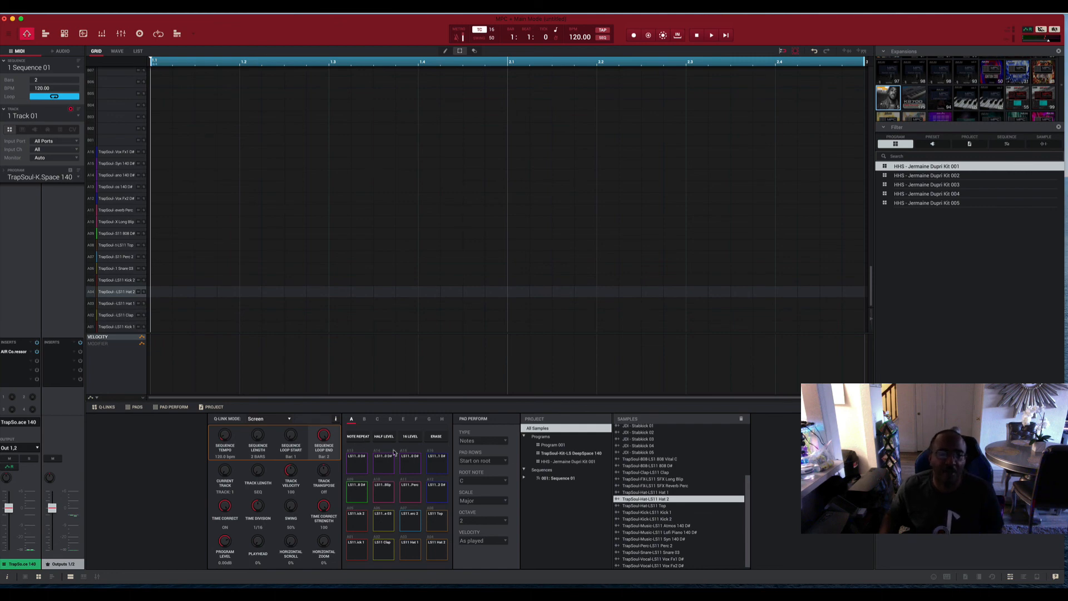